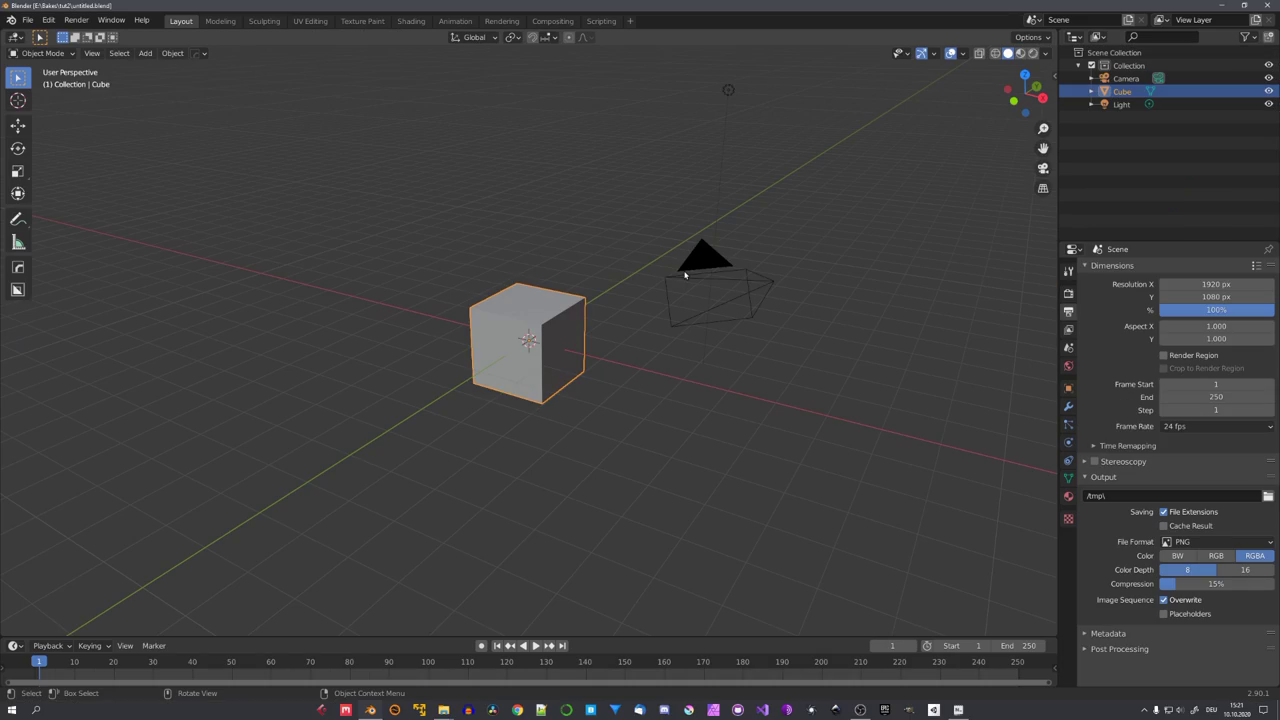
Delete all the default objects from the scene
{"action": "key", "text": "a"}
{"action": "key", "text": "x"}
{"action": "left_click", "coordinate": [650, 271]}
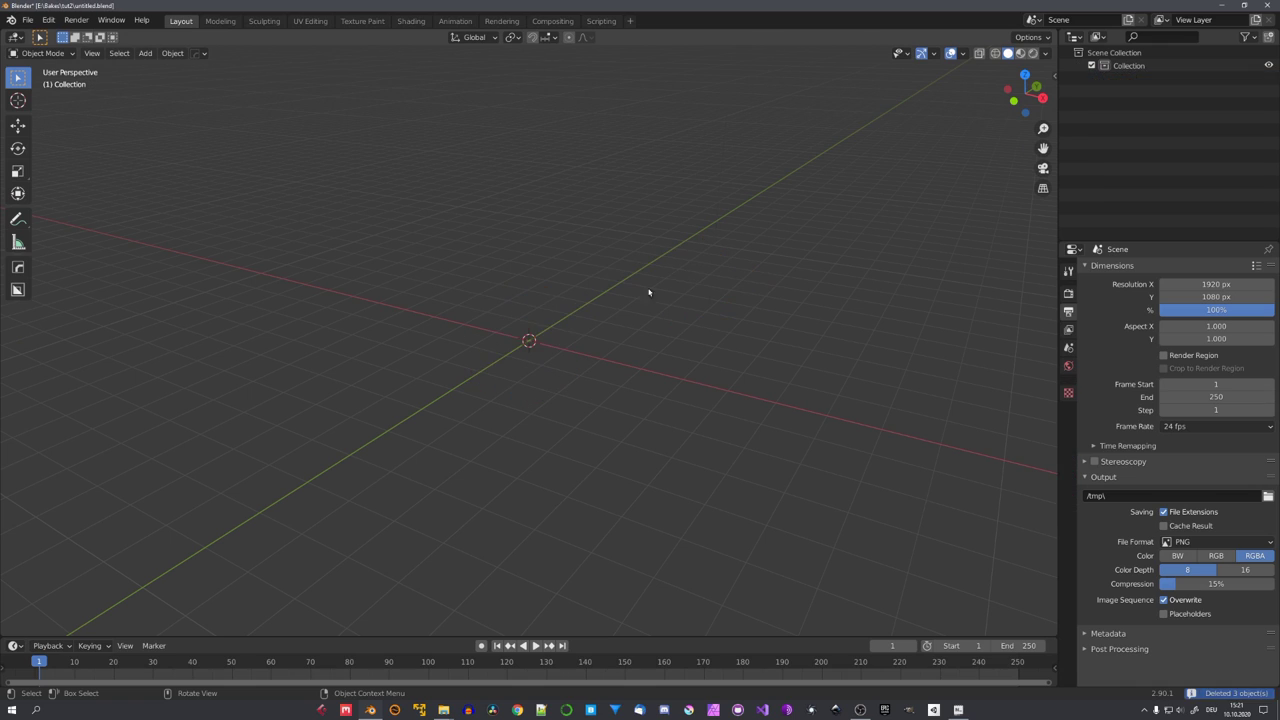
Add a torus mesh at the scene origin
{"action": "key", "text": "shift+a"}
{"action": "mouse_move", "coordinate": [625, 292]}
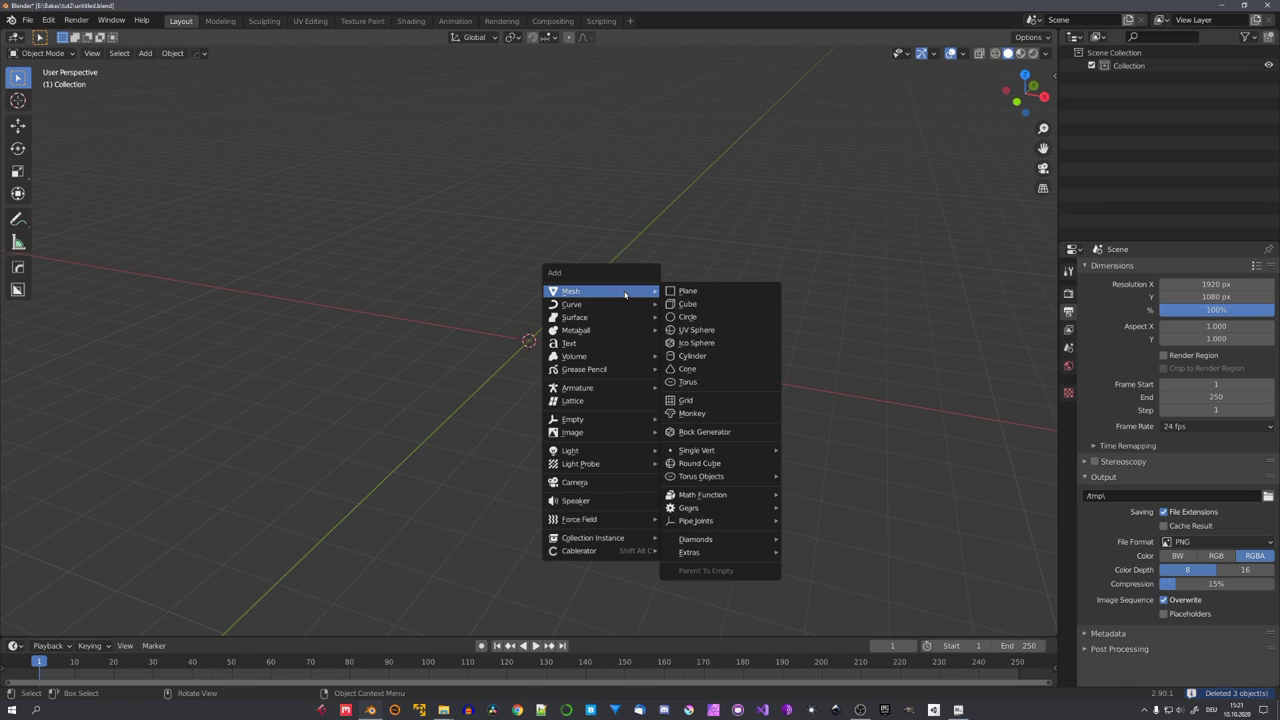
{"action": "left_click", "coordinate": [697, 384]}
{"action": "scroll", "coordinate": [626, 314], "scroll_direction": "up", "scroll_amount": 3}
{"action": "middle_click_drag", "start_coordinate": [626, 314], "coordinate": [632, 352]}
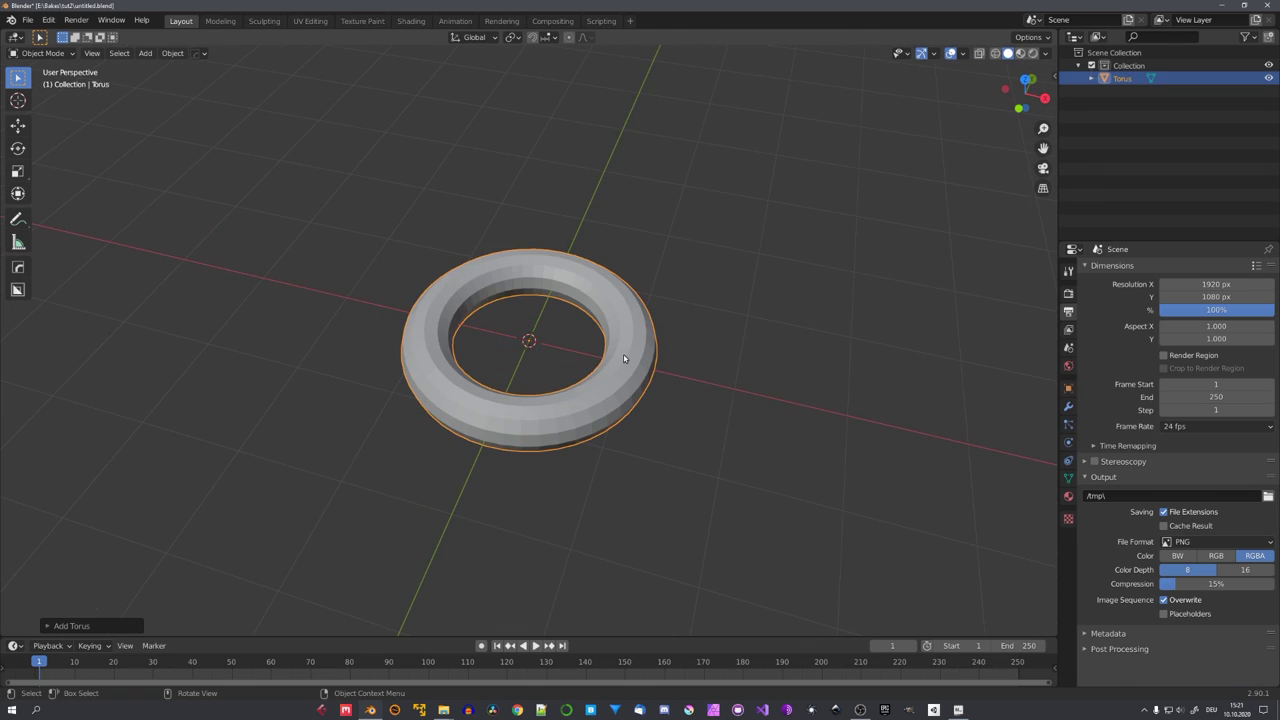
Set the new torus's minor radius to 0.4 m
{"action": "key", "text": "F9"}
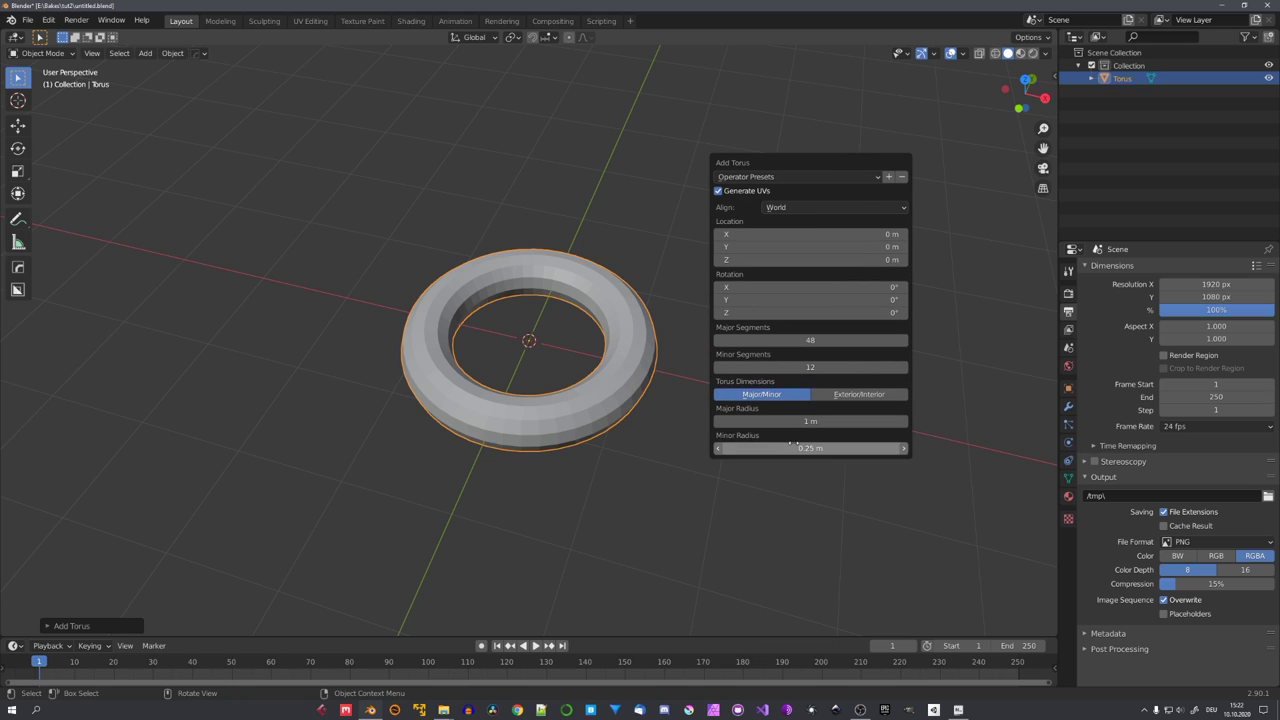
{"action": "left_click", "coordinate": [793, 446]}
{"action": "type", "text": "0.4"}
{"action": "key", "text": "Return"}
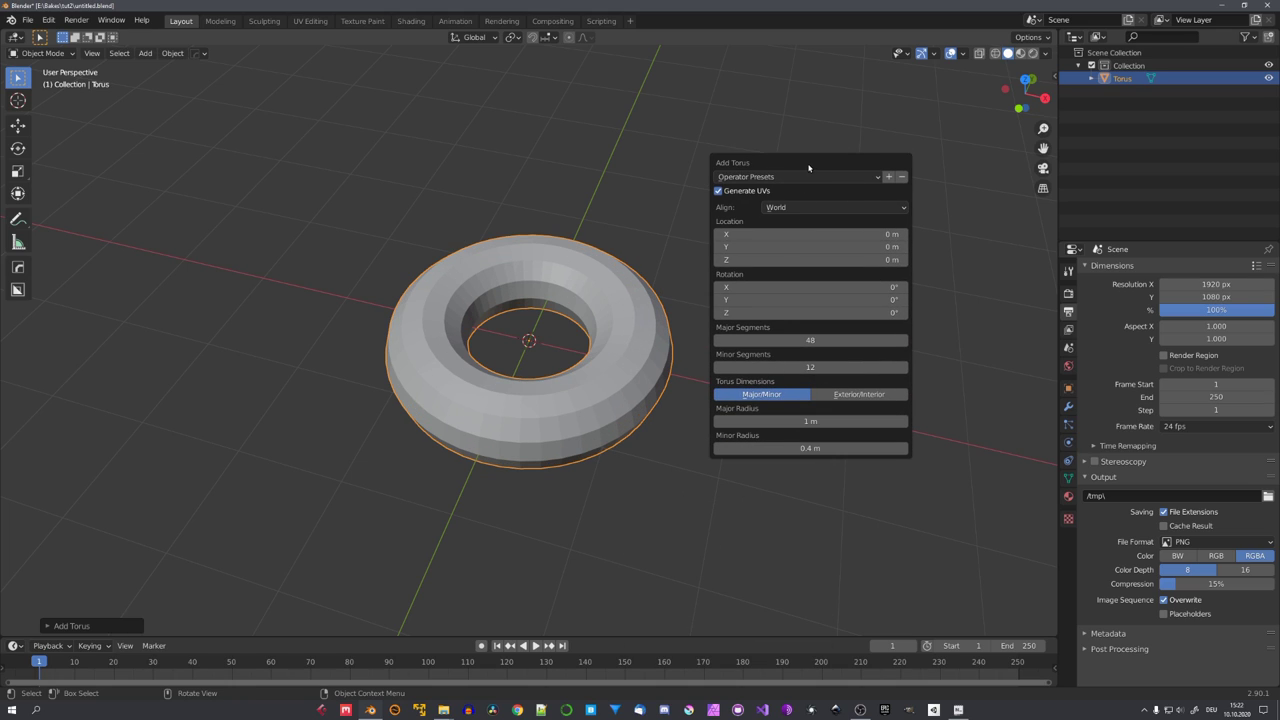
{"action": "left_click_drag", "start_coordinate": [808, 167], "coordinate": [808, 271]}
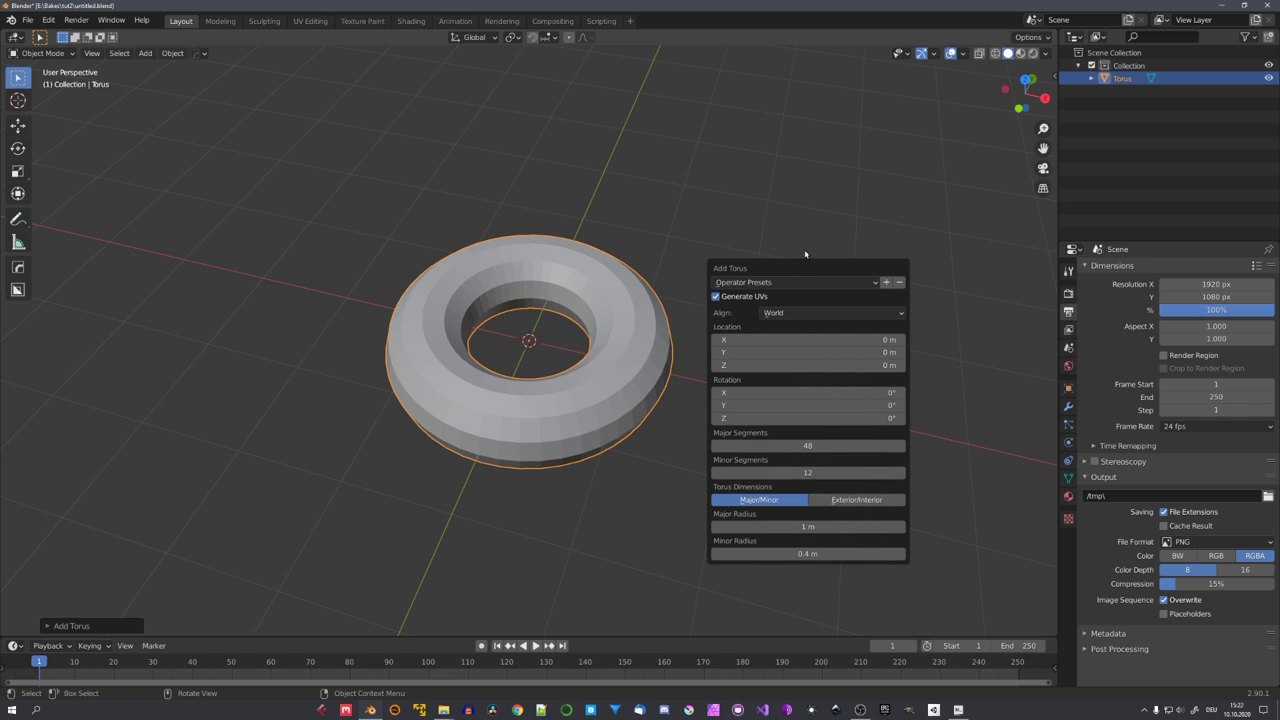
Rotate the torus about the global X axis so that it stands upright
{"action": "middle_click_drag", "start_coordinate": [701, 342], "coordinate": [684, 316]}
{"action": "key", "text": "r"}
{"action": "key", "text": "x"}
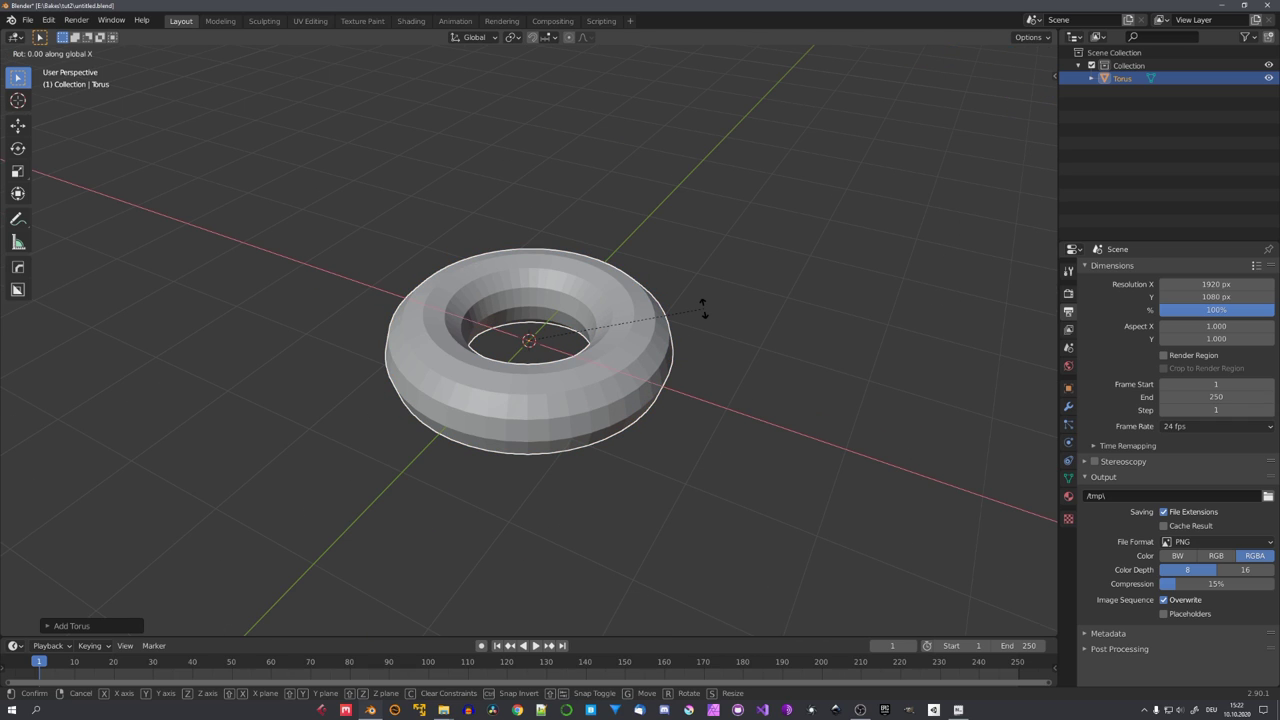
{"action": "left_click", "coordinate": [705, 307]}
{"action": "mouse_move", "coordinate": [714, 369]}
{"action": "middle_mouse_down"}
{"action": "mouse_move", "coordinate": [608, 380]}
{"action": "mouse_move", "coordinate": [709, 375]}
{"action": "middle_mouse_up"}
Add a Subdivision Surface modifier to the torus and set its viewport level to 2
{"action": "left_click", "coordinate": [1067, 407]}
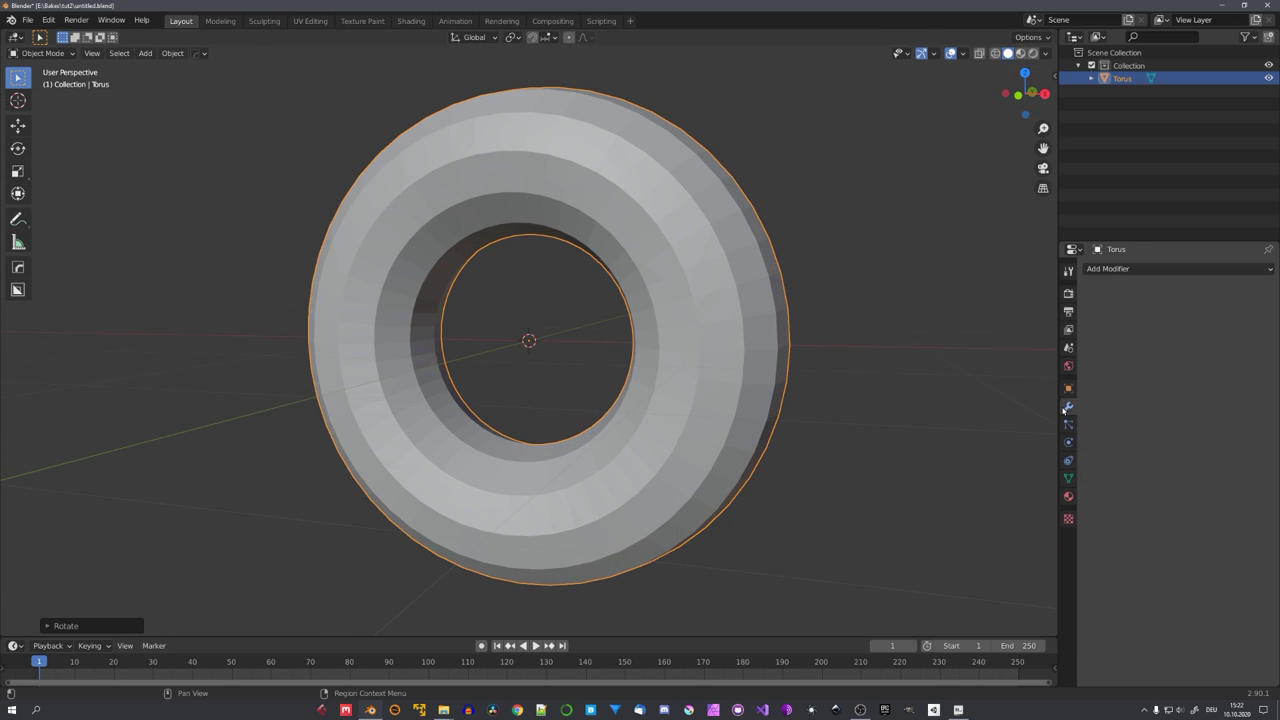
{"action": "left_click", "coordinate": [1114, 270]}
{"action": "left_click", "coordinate": [988, 475]}
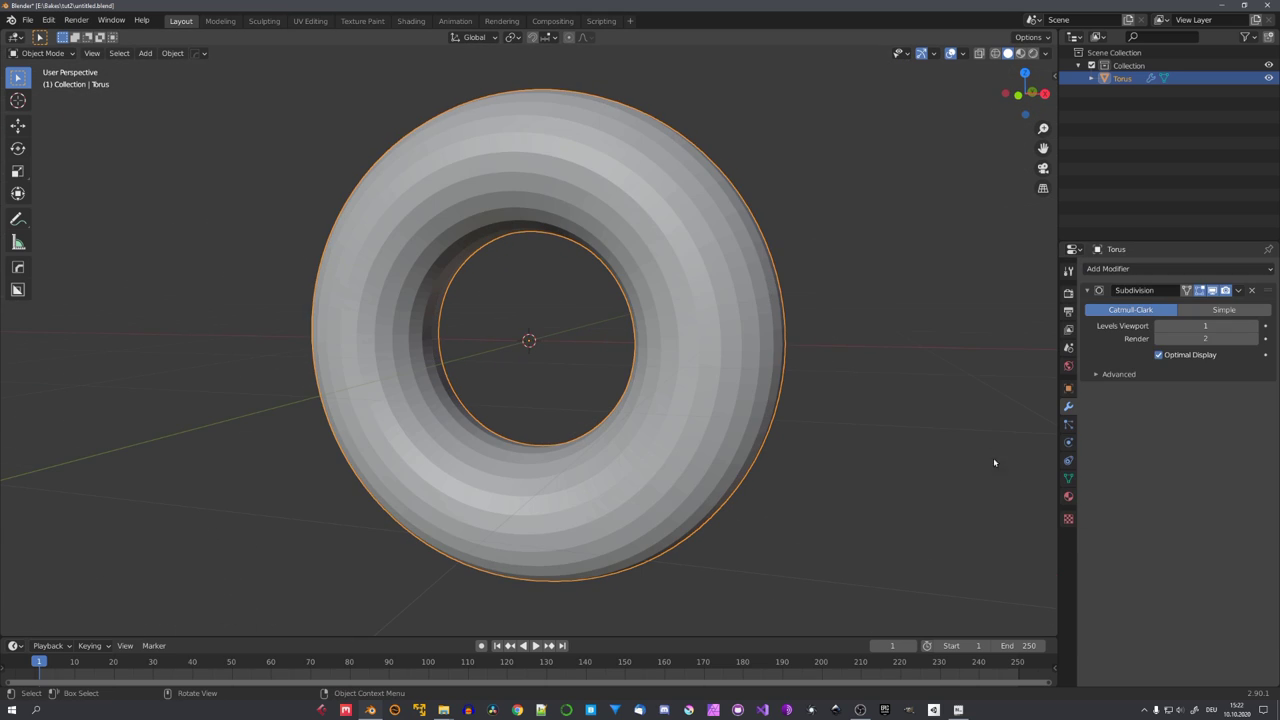
{"action": "middle_click_drag", "start_coordinate": [993, 457], "coordinate": [927, 420]}
{"action": "left_click", "coordinate": [1253, 326]}
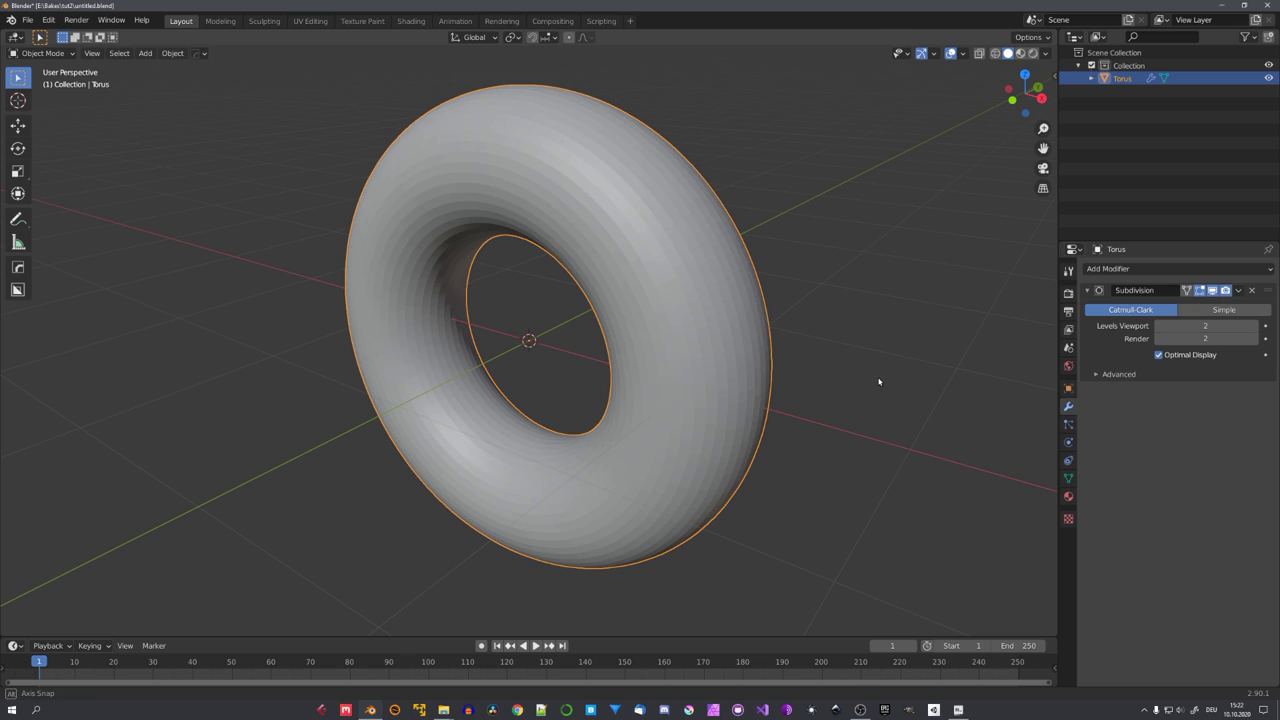
Shade the torus smooth and deselect it
{"action": "middle_click_drag", "start_coordinate": [880, 381], "coordinate": [850, 377]}
{"action": "right_click", "coordinate": [692, 337]}
{"action": "left_click", "coordinate": [691, 335]}
{"action": "scroll", "coordinate": [634, 413], "scroll_direction": "down", "scroll_amount": 5}
{"action": "left_click", "coordinate": [618, 414]}
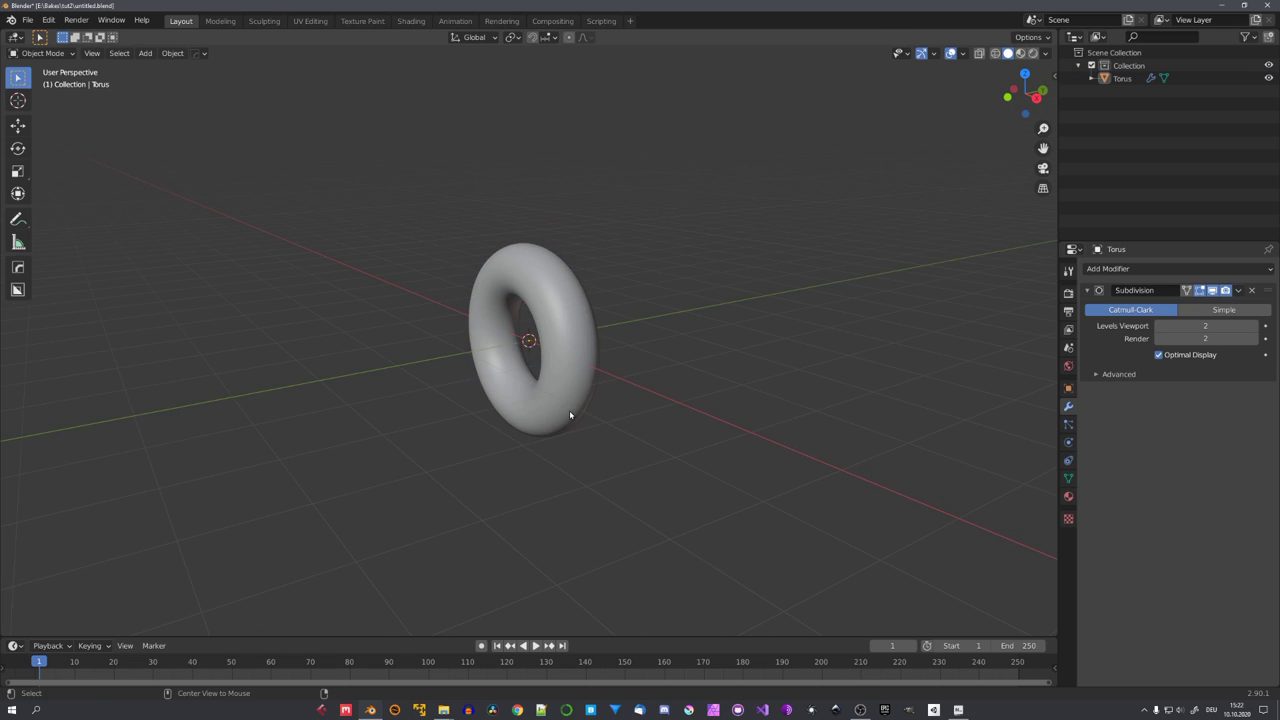
{"action": "scroll", "coordinate": [696, 393], "scroll_direction": "up", "scroll_amount": 2}
{"action": "middle_click_drag", "start_coordinate": [569, 412], "coordinate": [647, 312]}
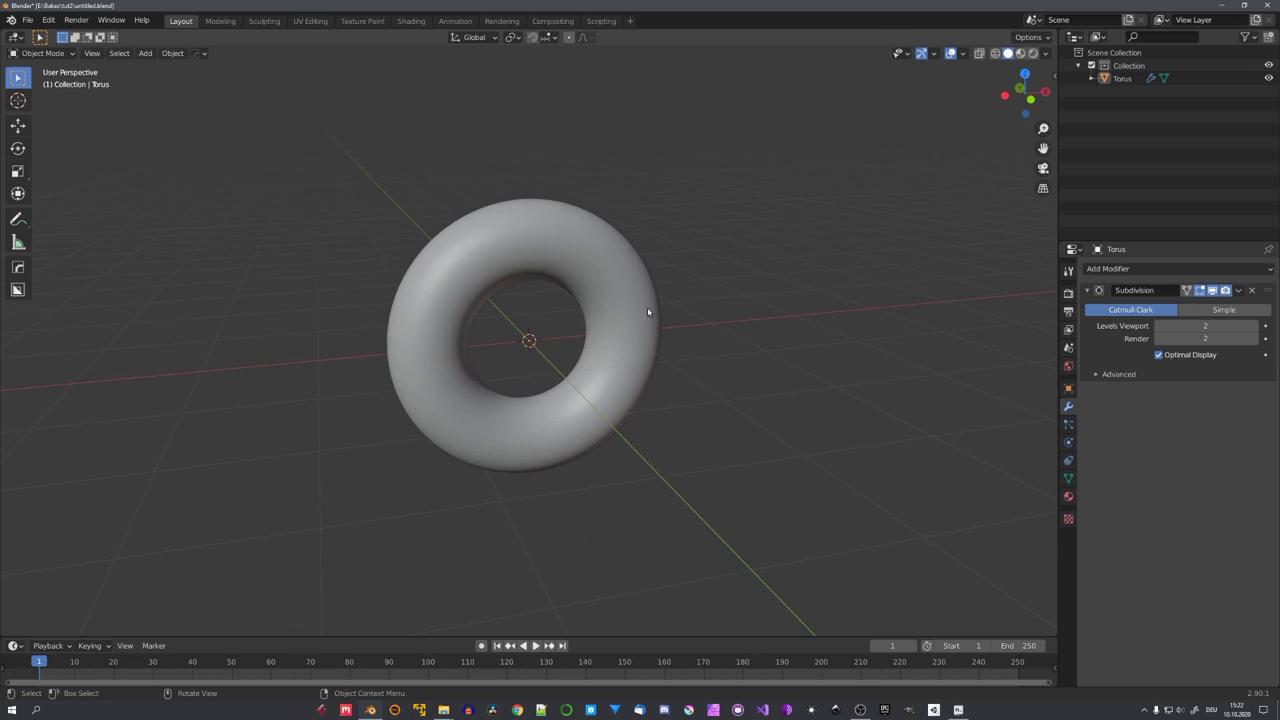
Switch the viewport shading to wireframe
{"action": "key", "text": "z"}
{"action": "left_click", "coordinate": [641, 411]}
{"action": "mouse_move", "coordinate": [641, 411]}
{"action": "middle_mouse_down"}
{"action": "mouse_move", "coordinate": [599, 410]}
{"action": "mouse_move", "coordinate": [593, 396]}
{"action": "middle_mouse_up"}
Add a UV sphere at the origin and scale it down to about 0.11
{"action": "key", "text": "shift+a"}
{"action": "mouse_move", "coordinate": [593, 396]}
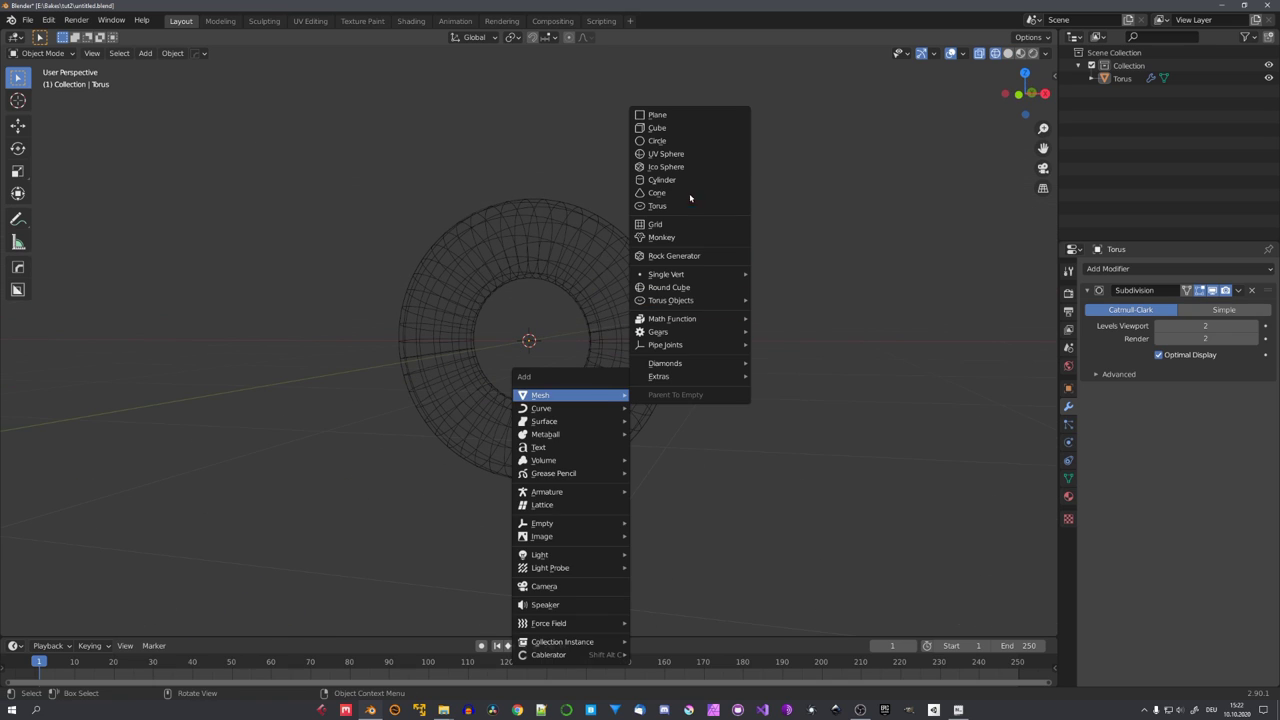
{"action": "left_click", "coordinate": [670, 154]}
{"action": "key", "text": "s"}
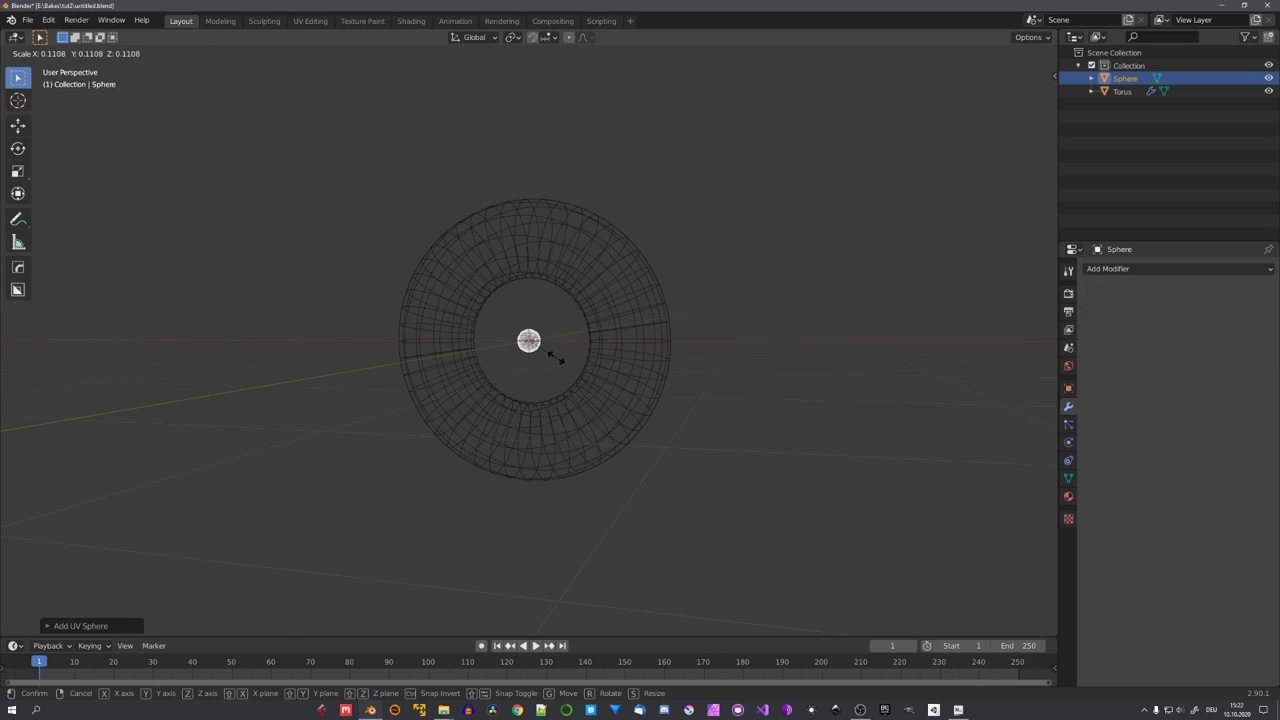
{"action": "left_click", "coordinate": [556, 358]}
Move the small sphere up along Z into the upper part of the torus's tube
{"action": "key", "text": "g"}
{"action": "key", "text": "z"}
{"action": "left_click", "coordinate": [572, 276]}
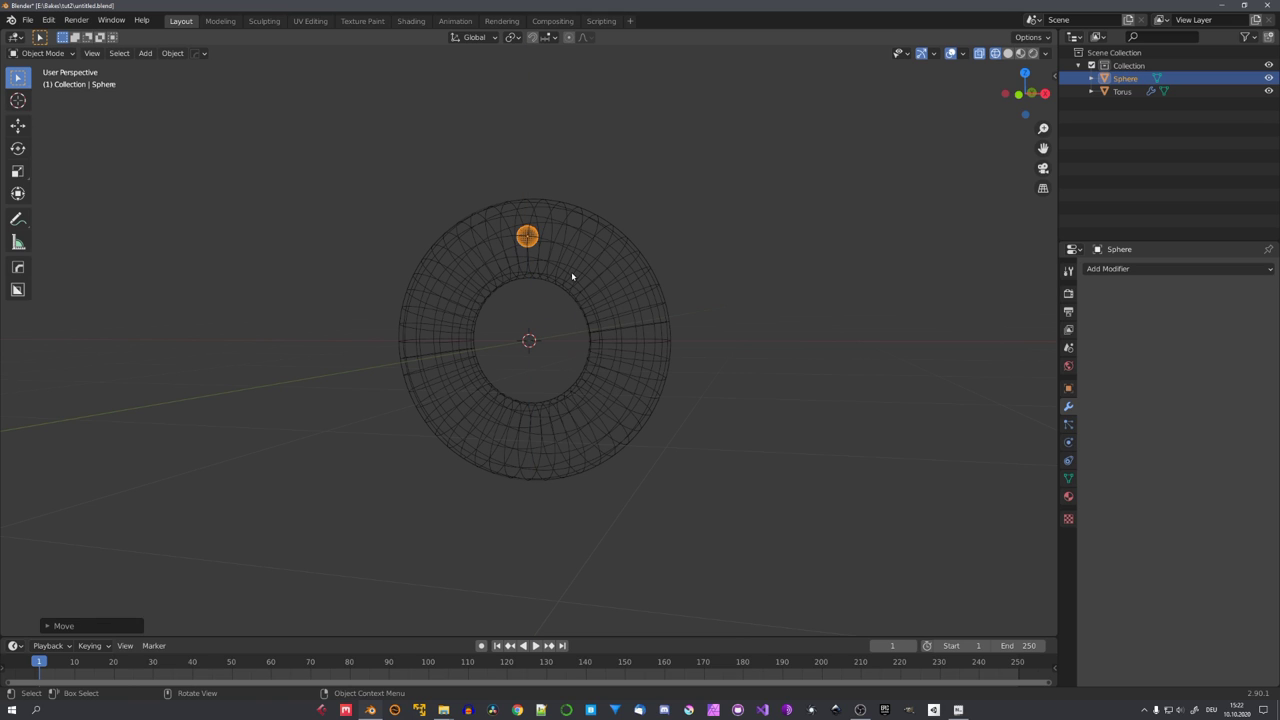
{"action": "middle_click_drag", "start_coordinate": [572, 276], "coordinate": [589, 374]}
{"action": "scroll", "coordinate": [600, 337], "scroll_direction": "up", "scroll_amount": 4}
{"action": "scroll", "coordinate": [589, 374], "scroll_direction": "down", "scroll_amount": 4}
Apply the Quick Liquid effect to the small sphere
{"action": "key", "text": "F3"}
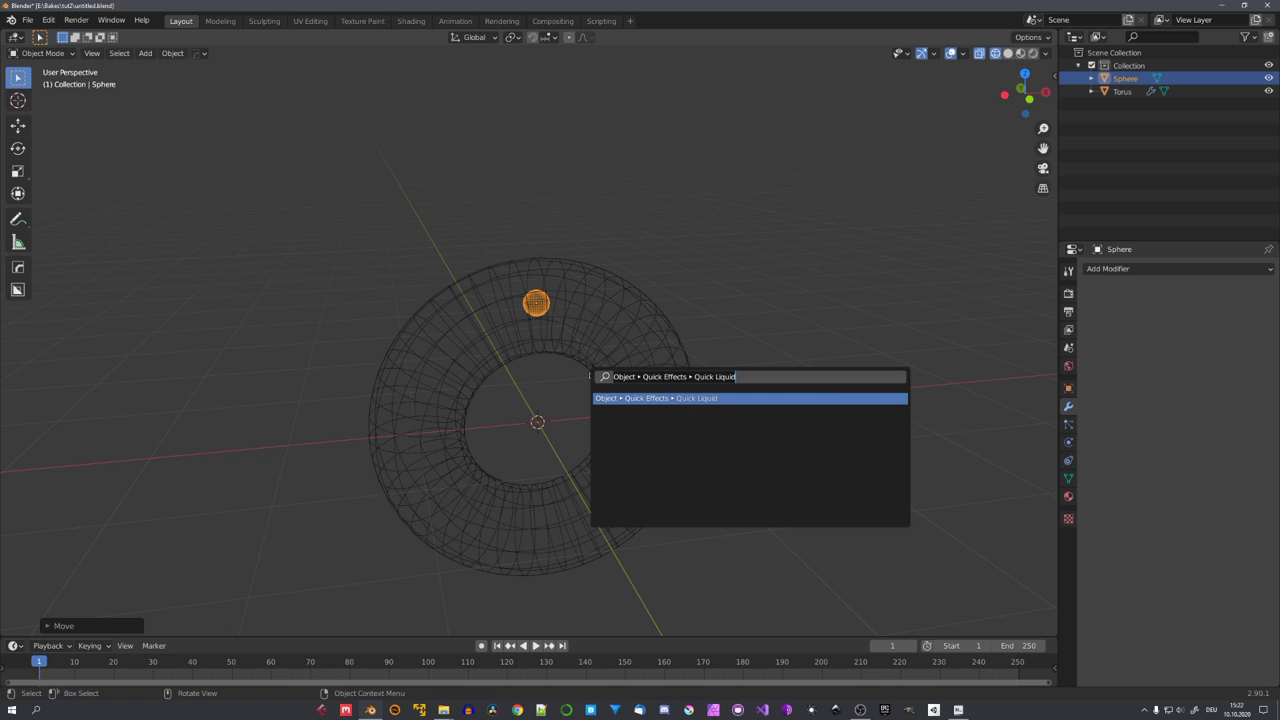
{"action": "key", "text": "Return"}
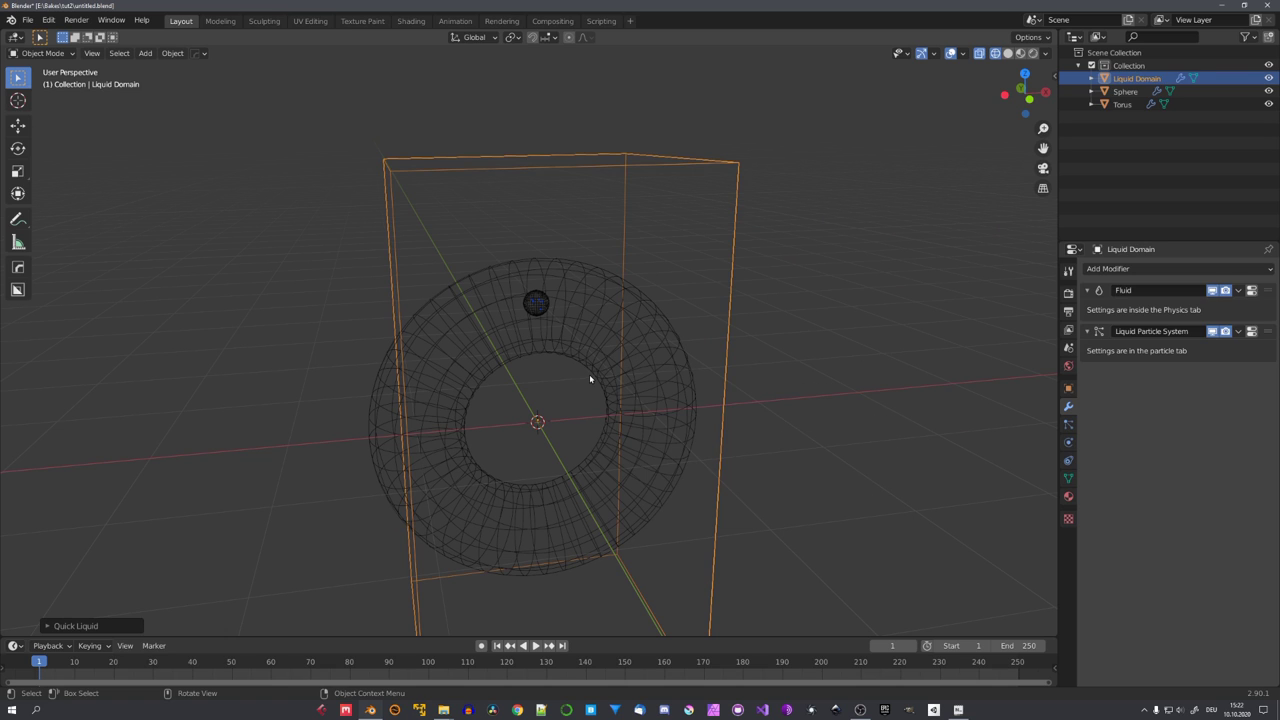
{"action": "scroll", "coordinate": [533, 345], "scroll_direction": "down", "scroll_amount": 4}
{"action": "middle_click_drag", "start_coordinate": [582, 382], "coordinate": [614, 290]}
{"action": "scroll", "coordinate": [562, 345], "scroll_direction": "up", "scroll_amount": 6}
{"action": "scroll", "coordinate": [611, 298], "scroll_direction": "down", "scroll_amount": 12}
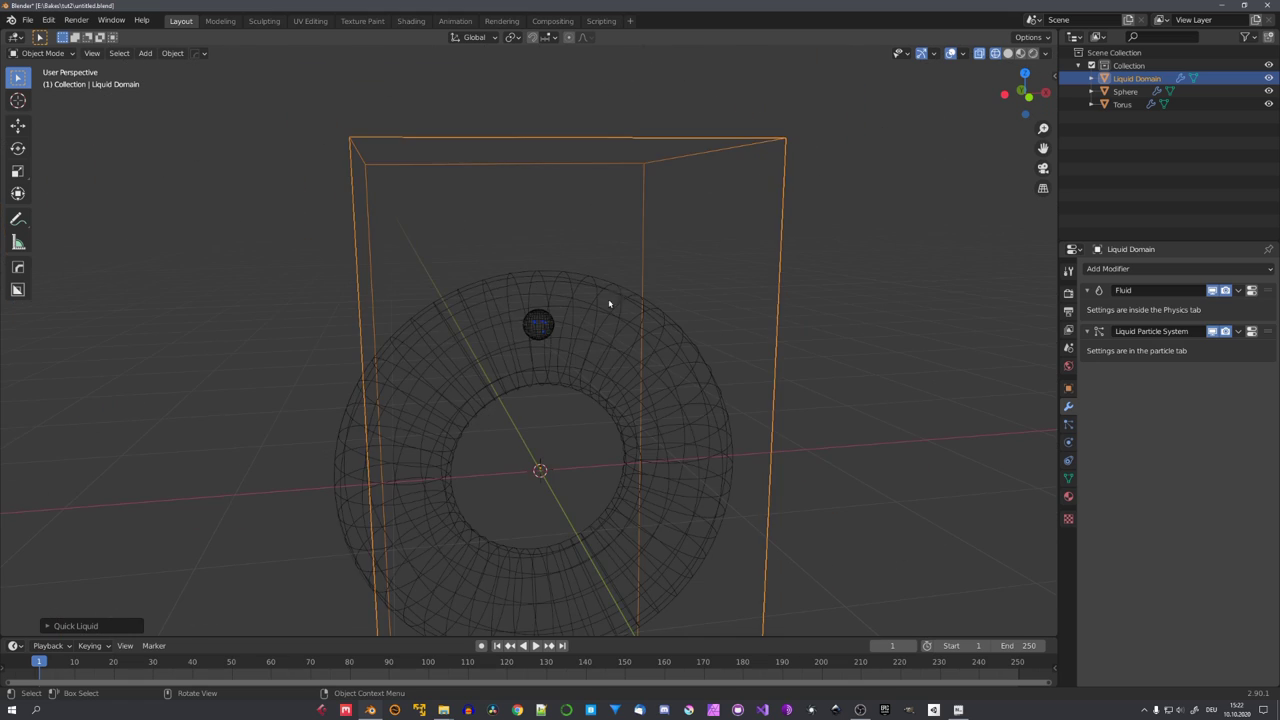
{"action": "middle_click_drag", "start_coordinate": [617, 342], "coordinate": [600, 361]}
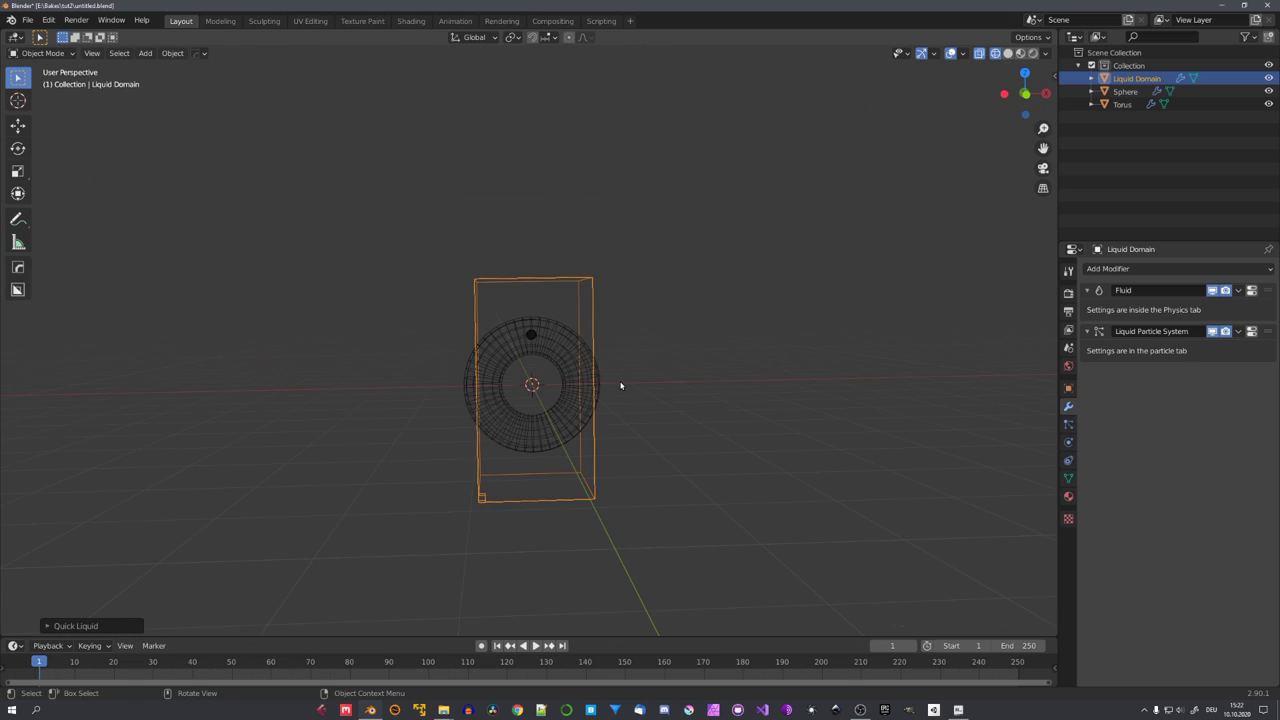
Clear the liquid domain's scale and scale it up uniformly by about 1.5 to enclose the whole torus
{"action": "key", "text": "alt"}
{"action": "key", "text": "alt+s"}
{"action": "middle_click_drag", "start_coordinate": [613, 406], "coordinate": [612, 376]}
{"action": "key", "text": "s"}
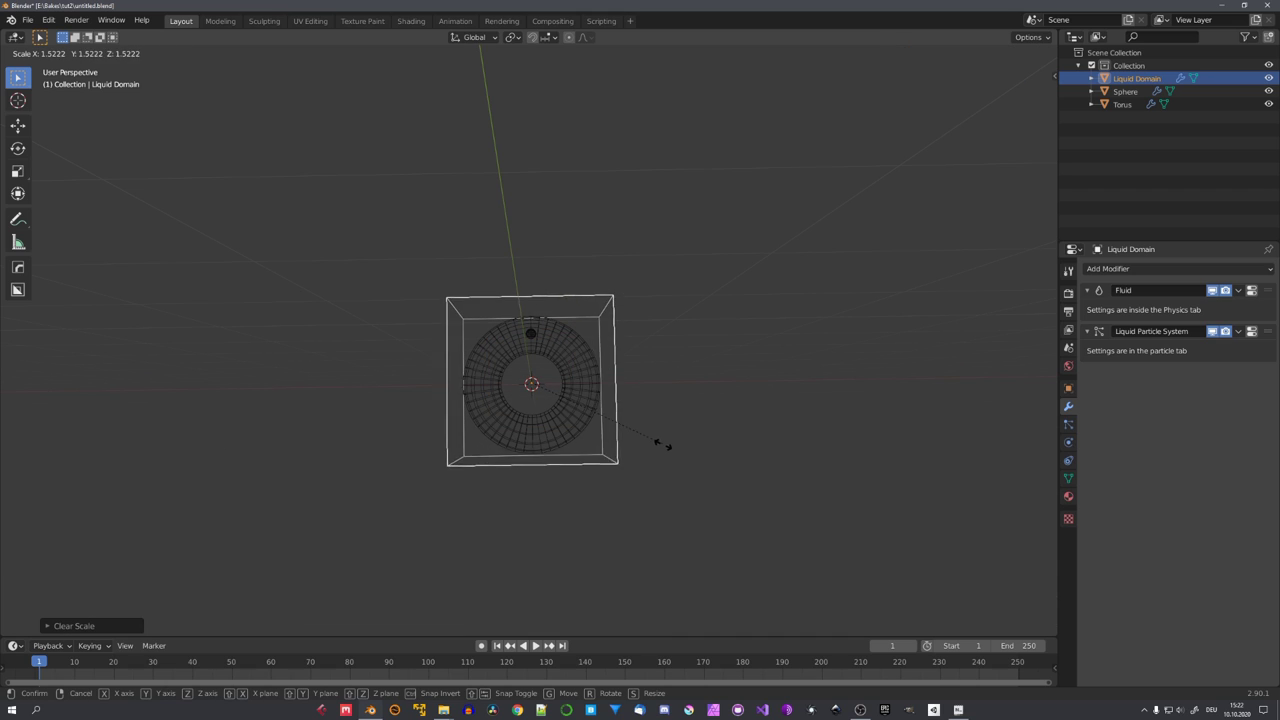
{"action": "left_click", "coordinate": [665, 430]}
{"action": "middle_click_drag", "start_coordinate": [664, 427], "coordinate": [645, 397]}
{"action": "scroll", "coordinate": [623, 404], "scroll_direction": "up", "scroll_amount": 5}
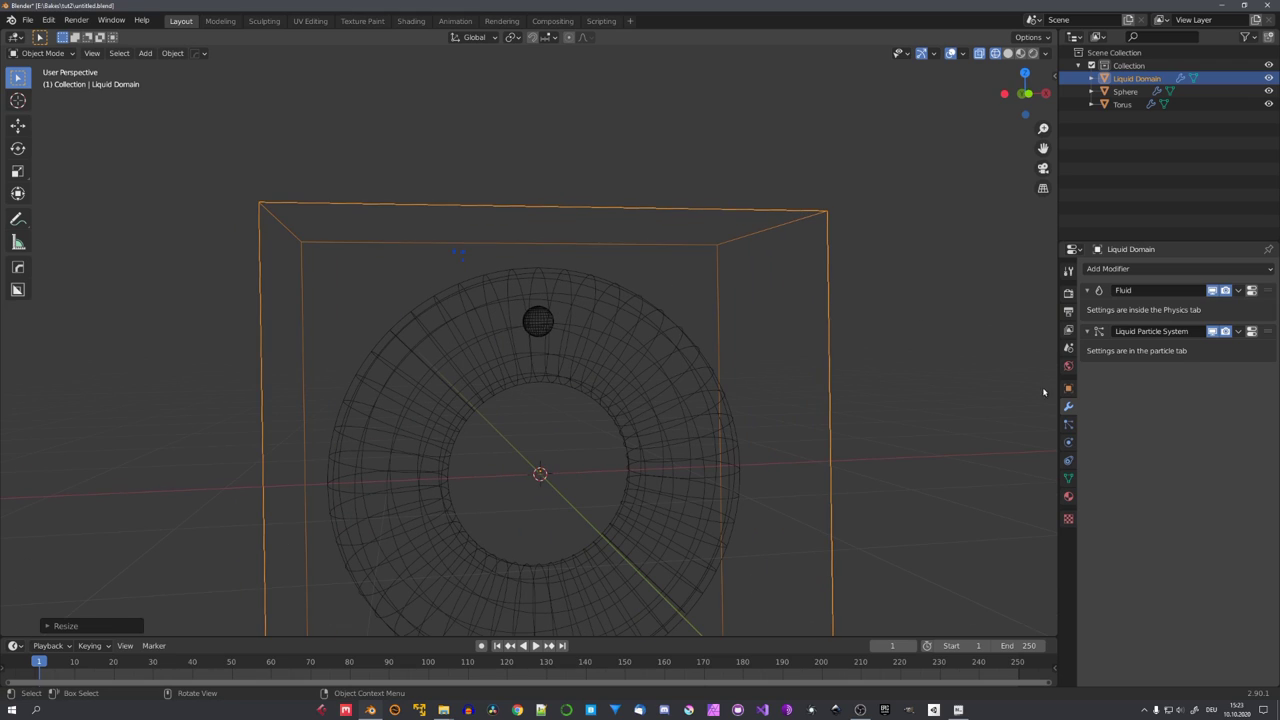
Enable fluid physics on the torus and set its type to Effector
{"action": "left_click", "coordinate": [685, 379]}
{"action": "left_click", "coordinate": [1068, 442]}
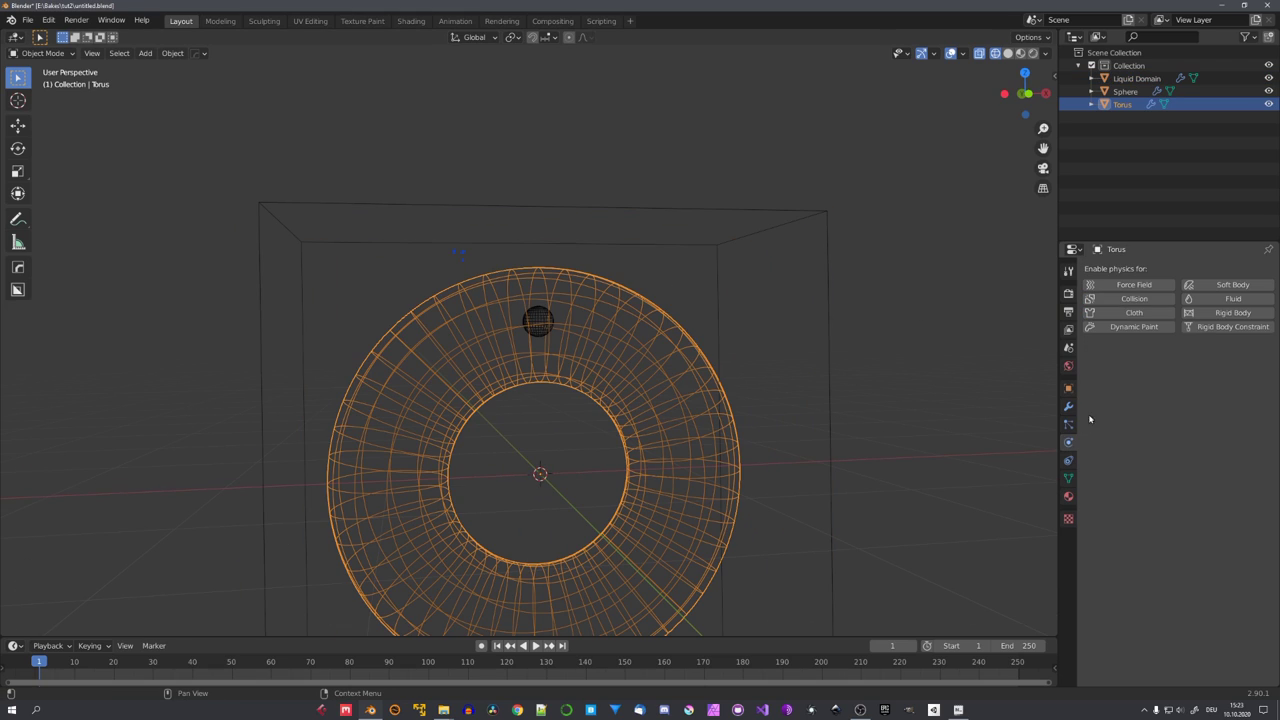
{"action": "left_click", "coordinate": [1232, 298]}
{"action": "left_click", "coordinate": [1205, 365]}
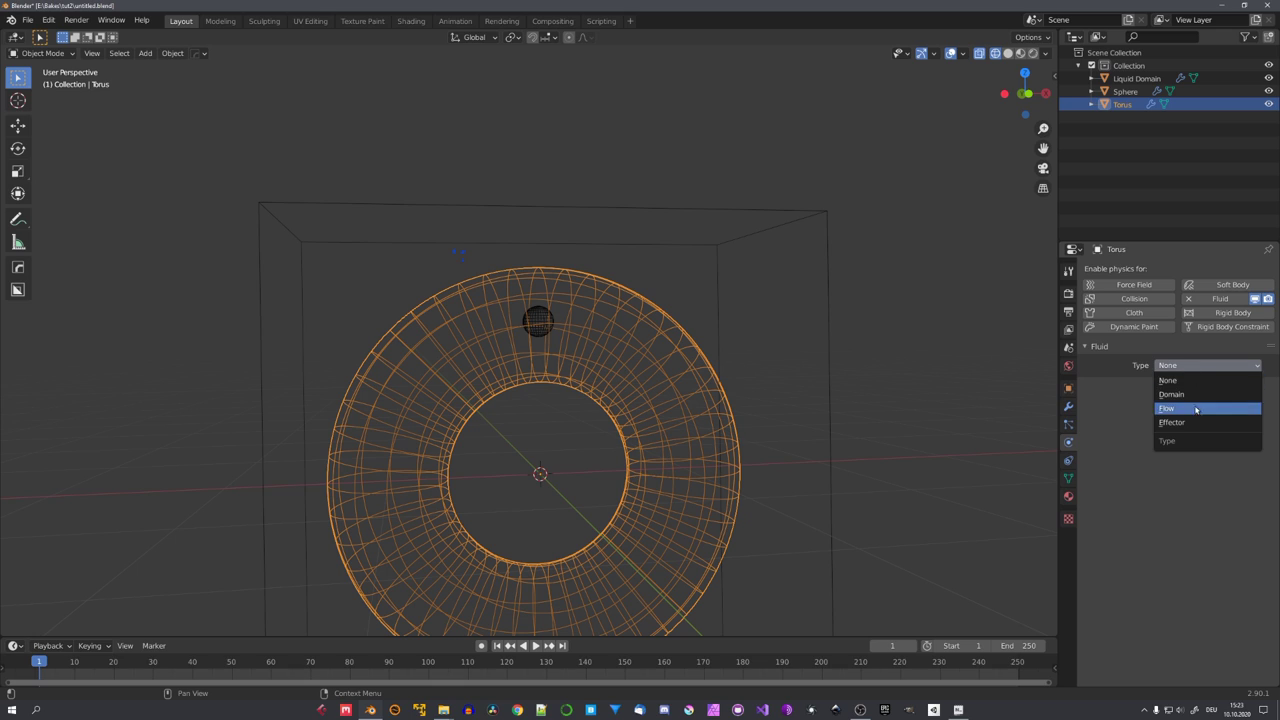
{"action": "left_click", "coordinate": [1192, 420]}
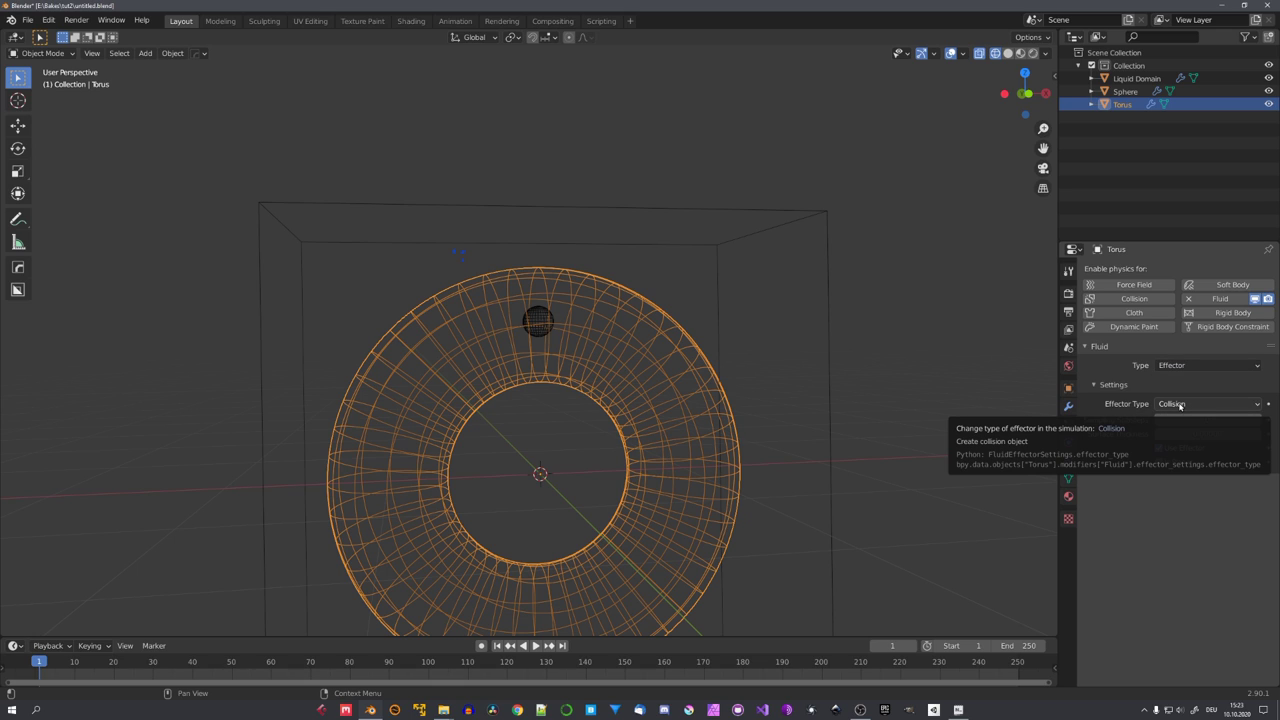
Set the liquid domain's resolution divisions to 64
{"action": "left_click", "coordinate": [829, 394]}
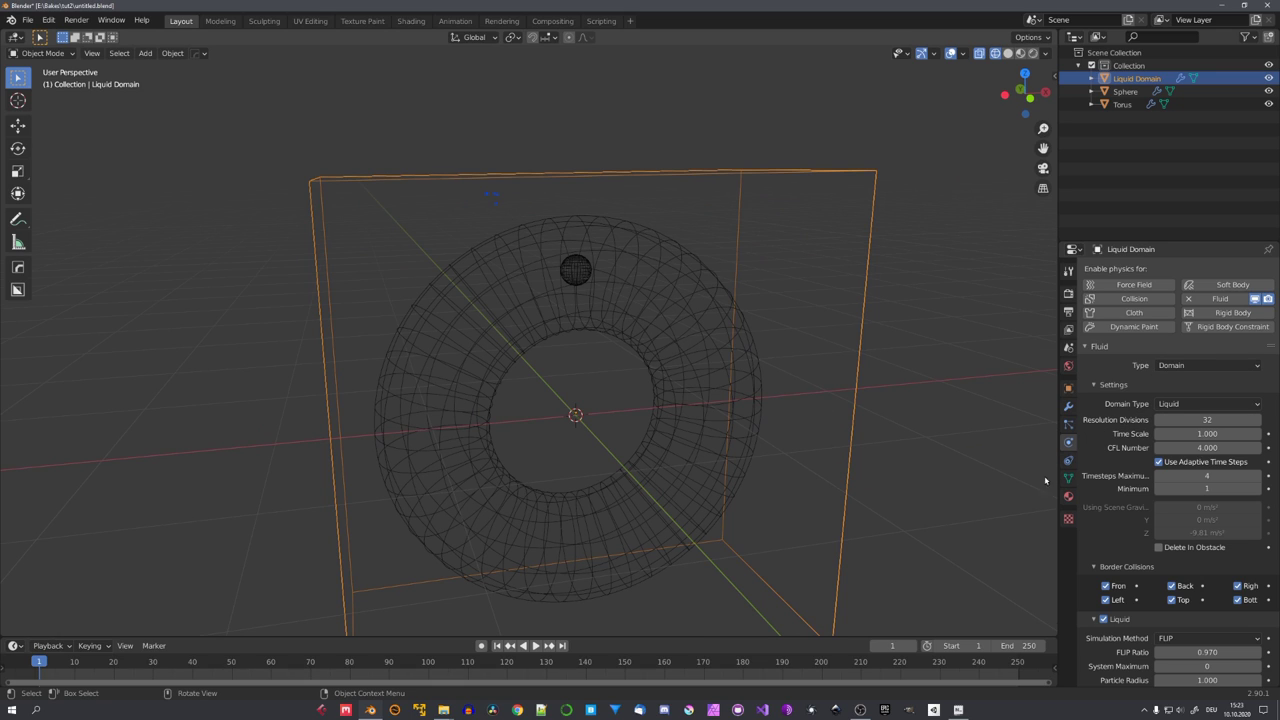
{"action": "left_click", "coordinate": [1208, 420]}
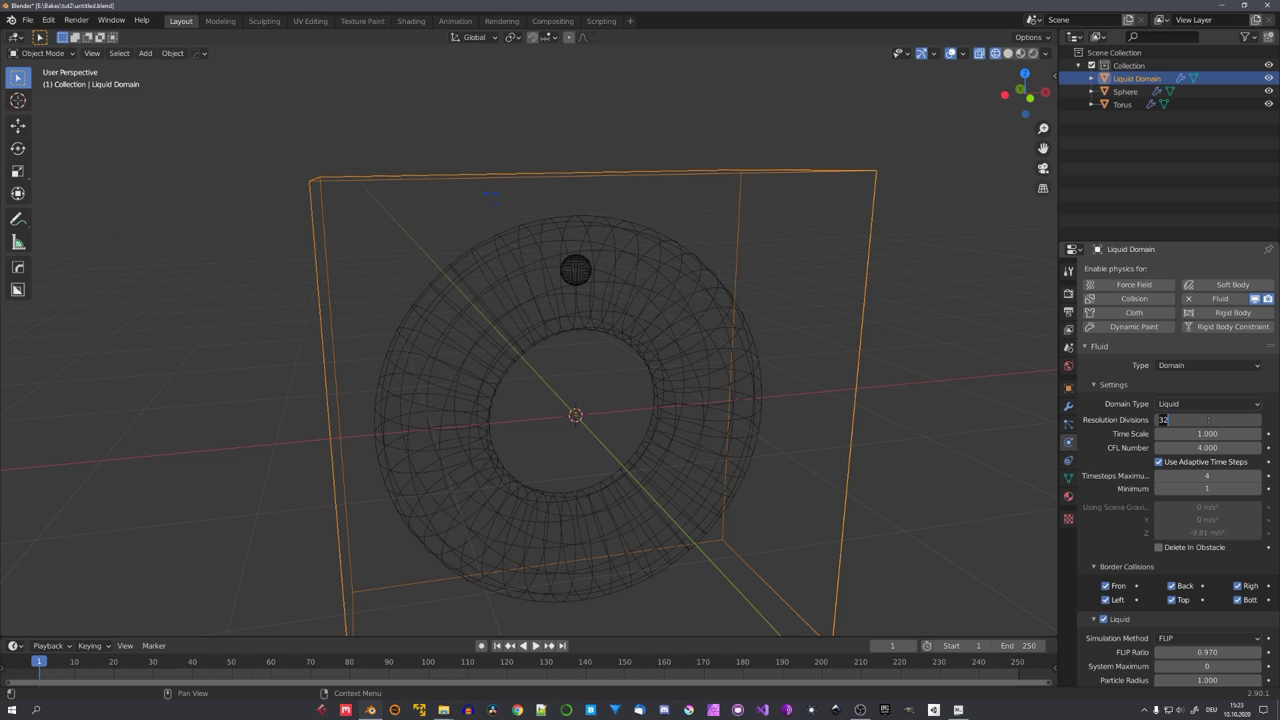
{"action": "type", "text": "64"}
{"action": "key", "text": "Return"}
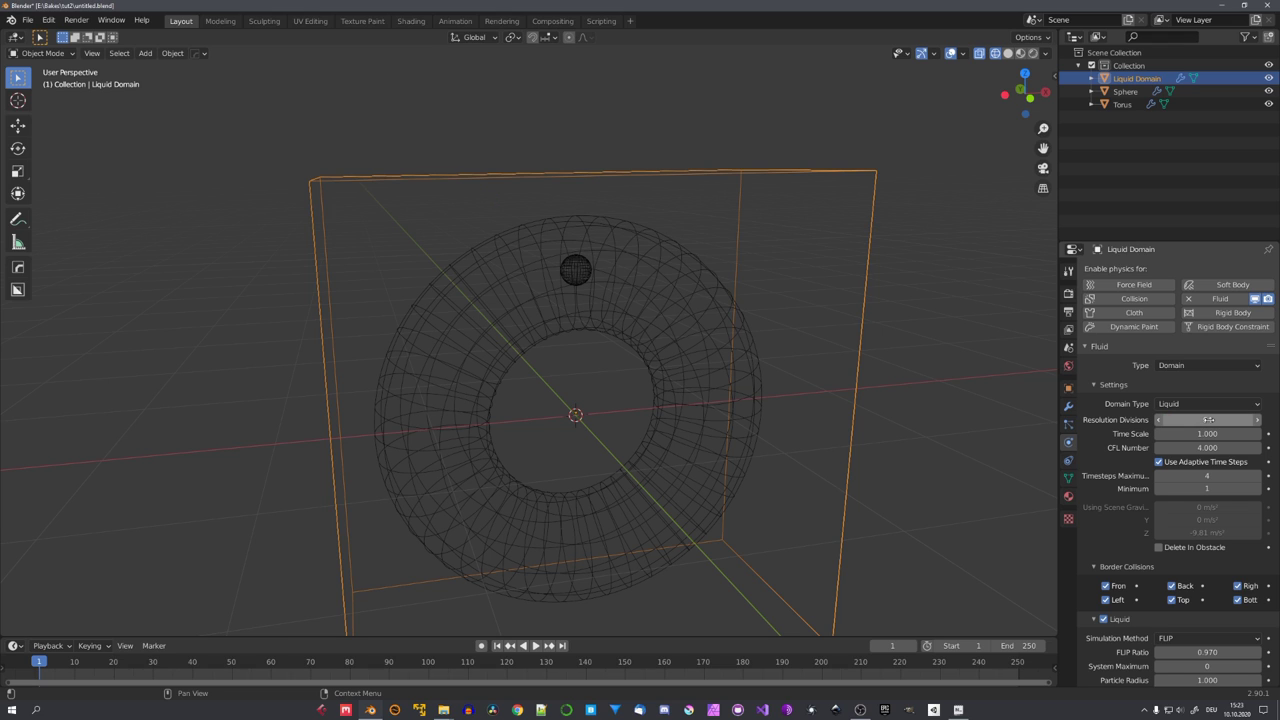
Play the timeline to check the liquid simulation
{"action": "key", "text": "KP_7"}
{"action": "key", "text": "space"}
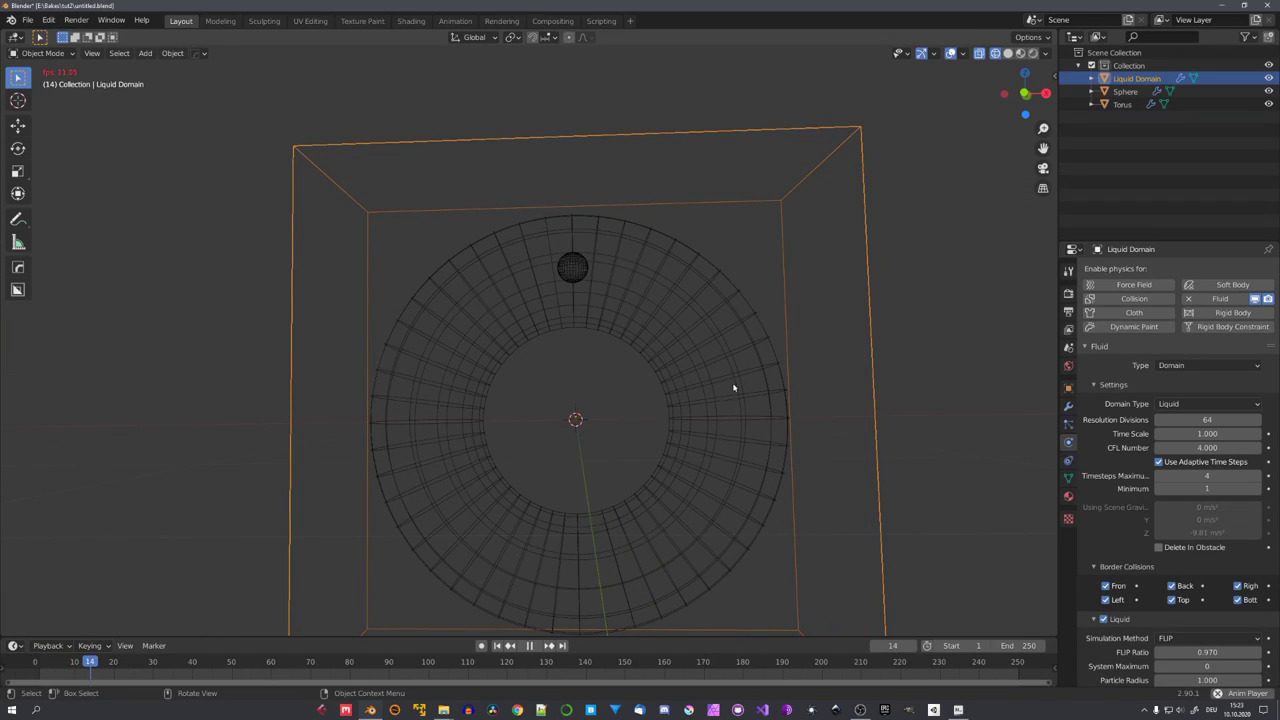
{"action": "middle_click_drag", "start_coordinate": [689, 391], "coordinate": [728, 371]}
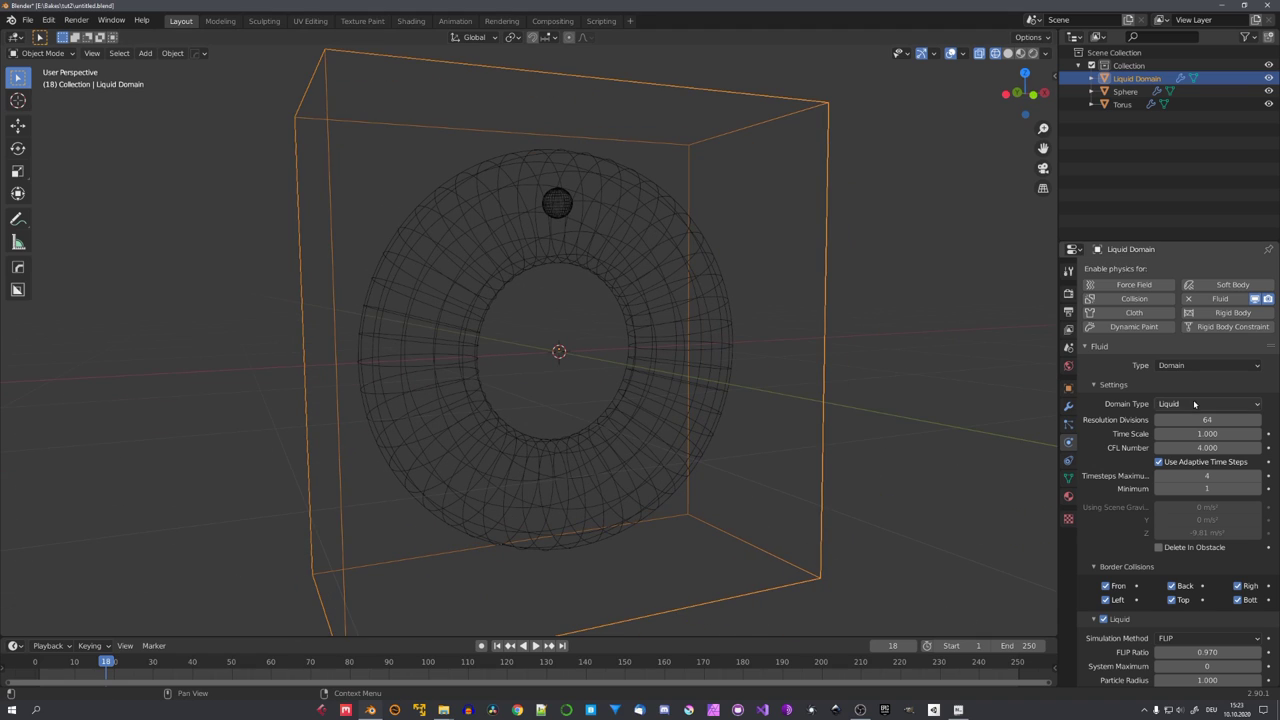
Set the liquid domain's cache type to Modular
{"action": "scroll", "coordinate": [1190, 480], "scroll_direction": "down", "scroll_amount": 8}
{"action": "left_click", "coordinate": [1205, 635]}
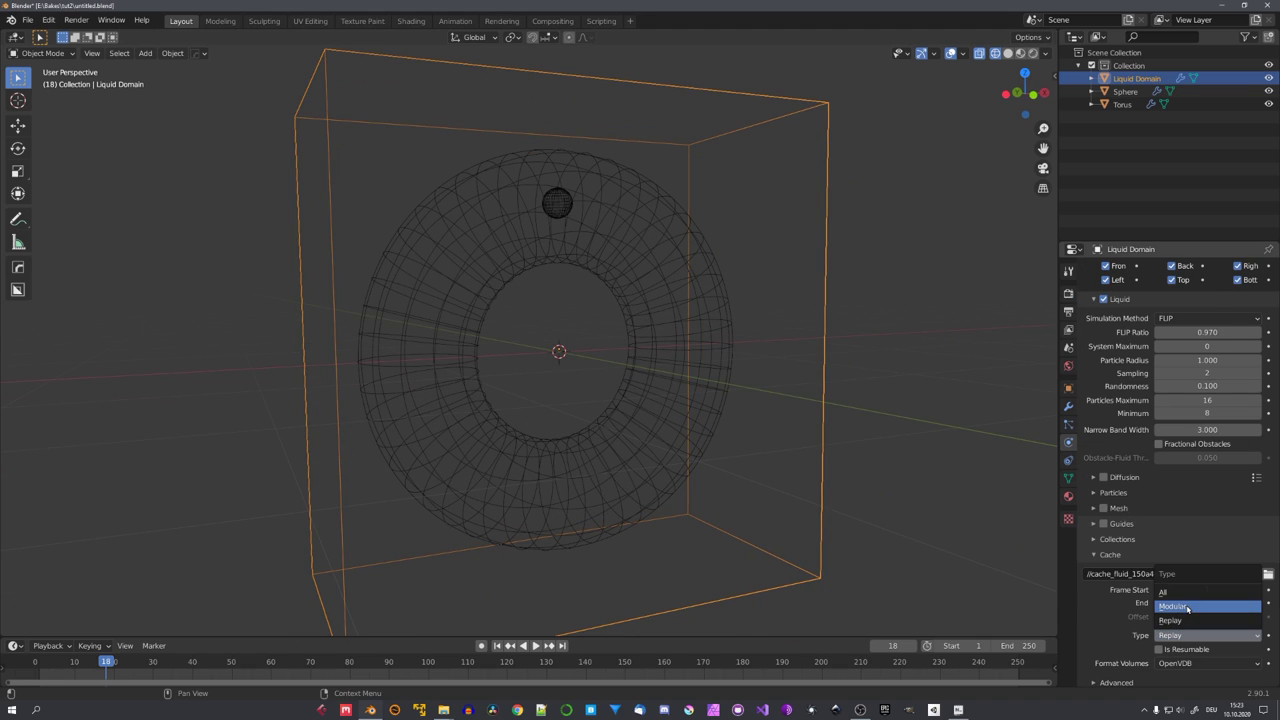
{"action": "left_click", "coordinate": [1187, 607]}
{"action": "scroll", "coordinate": [1205, 445], "scroll_direction": "up", "scroll_amount": 5}
Try to bake the liquid domain's simulation data
{"action": "left_click", "coordinate": [1205, 441]}
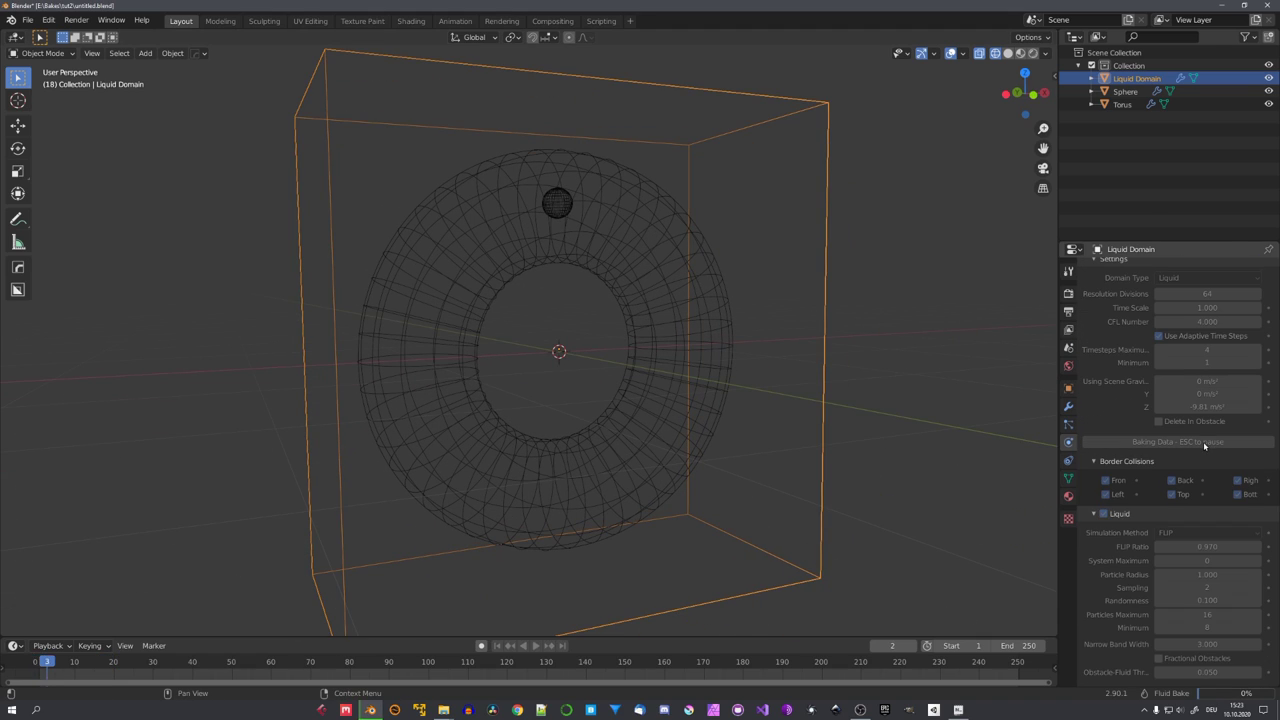
{"action": "middle_click_drag", "start_coordinate": [720, 367], "coordinate": [715, 371]}
{"action": "key", "text": "Escape"}
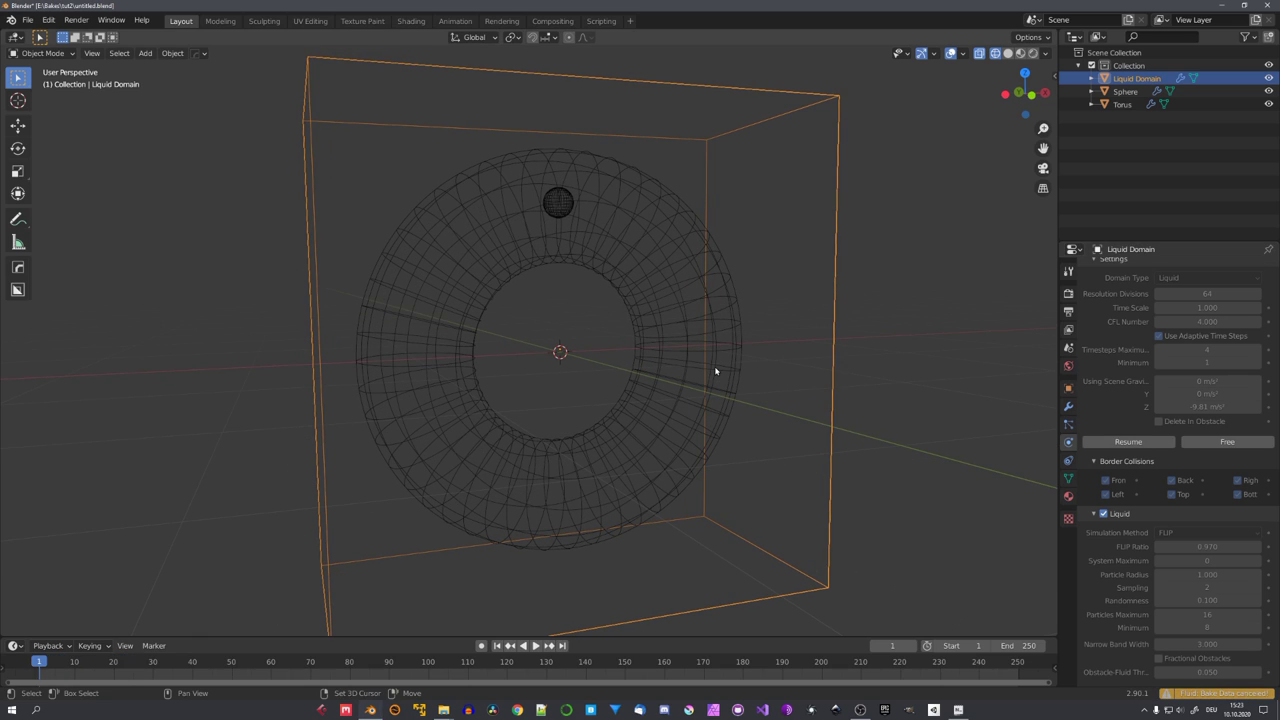
{"action": "key", "text": "shift+space"}
{"action": "key", "text": "shift+space"}
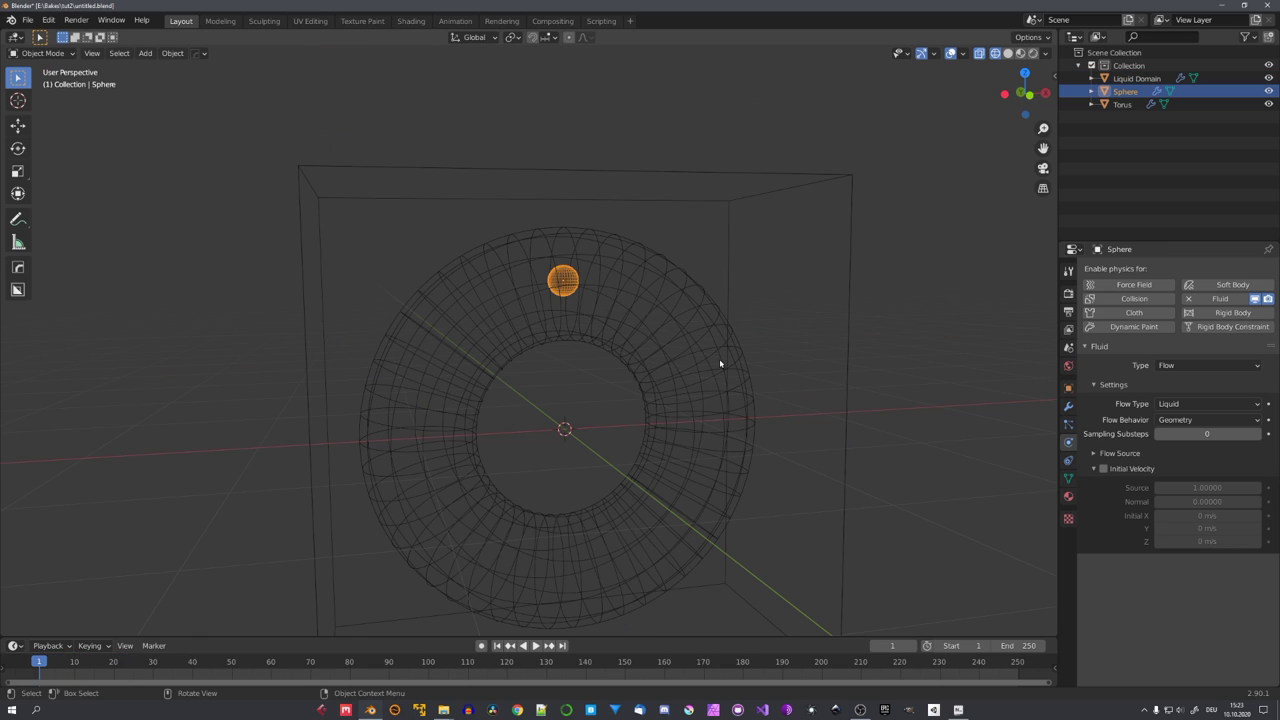
Move the sphere up about 0.5 m along Z to sit above the torus, and view the scene from the front
{"action": "key", "text": "g"}
{"action": "key", "text": "z"}
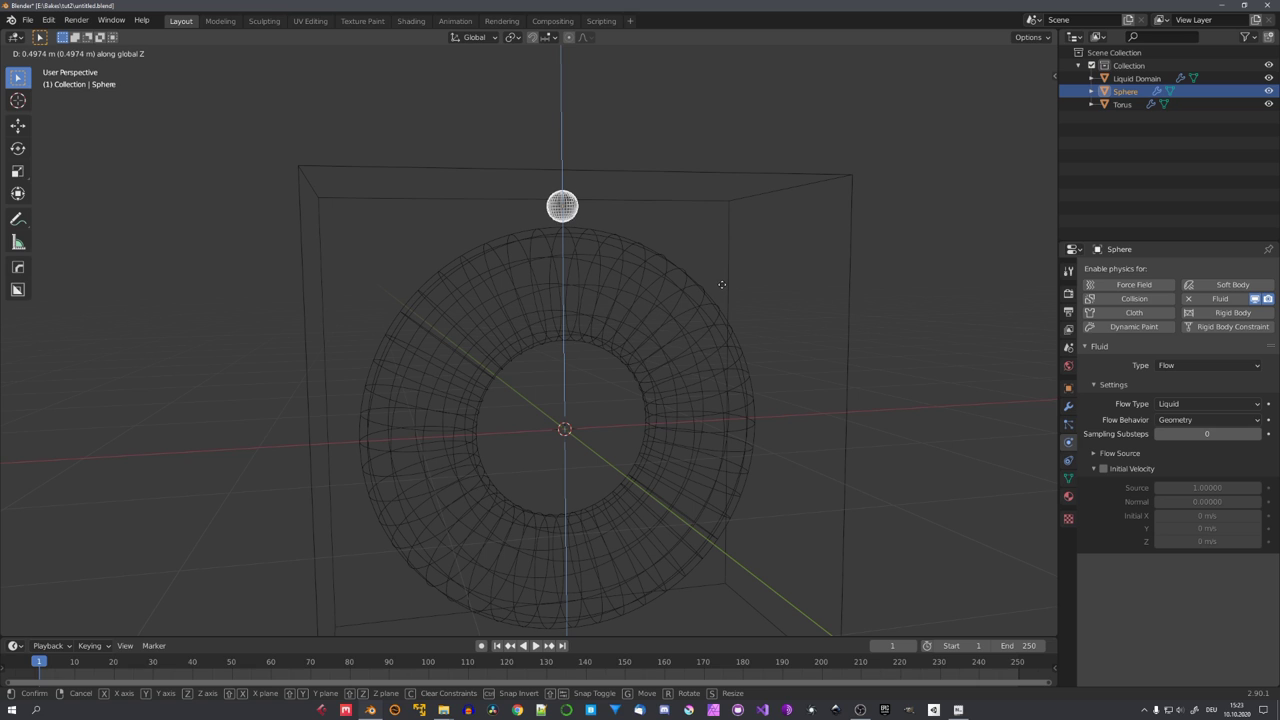
{"action": "left_click", "coordinate": [721, 285]}
{"action": "key", "text": "KP_1"}
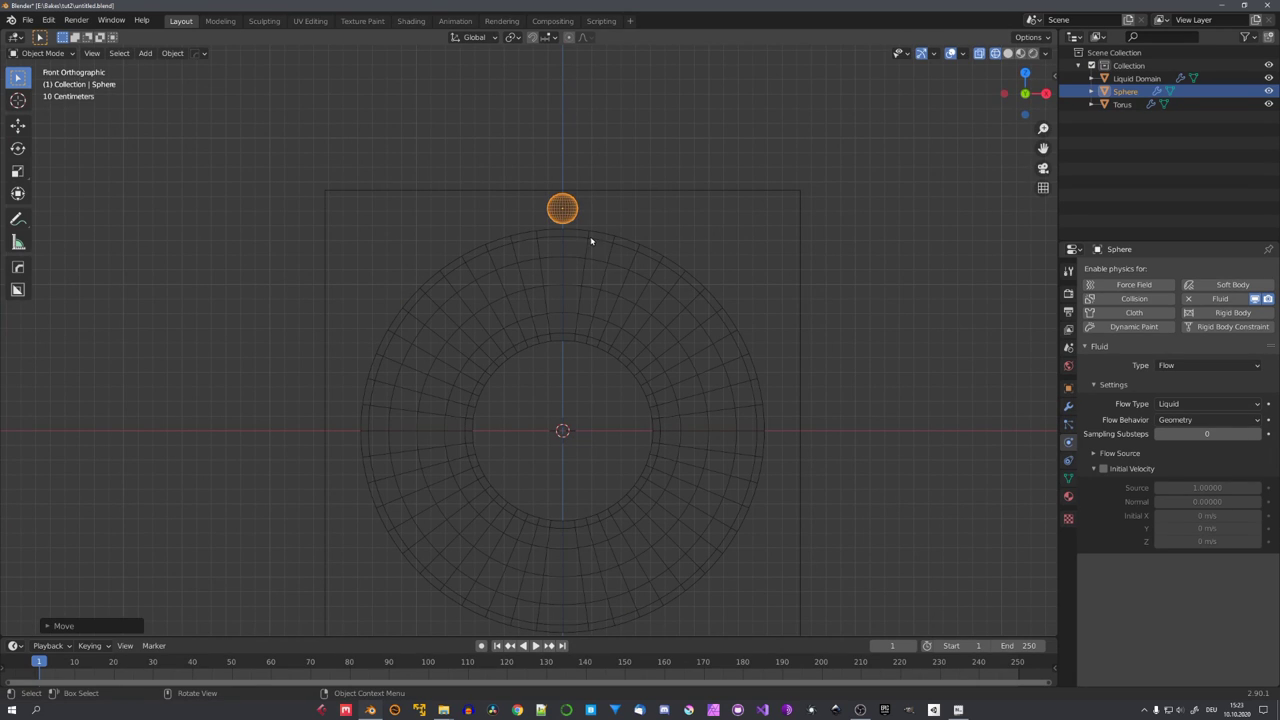
Move the sphere sideways in the front view so it sits over the torus's outer edge, inside the domain
{"action": "key", "text": "g"}
{"action": "left_click", "coordinate": [756, 251]}
{"action": "scroll", "coordinate": [734, 318], "scroll_direction": "down", "scroll_amount": 5}
{"action": "middle_click_drag", "start_coordinate": [734, 321], "coordinate": [687, 351]}
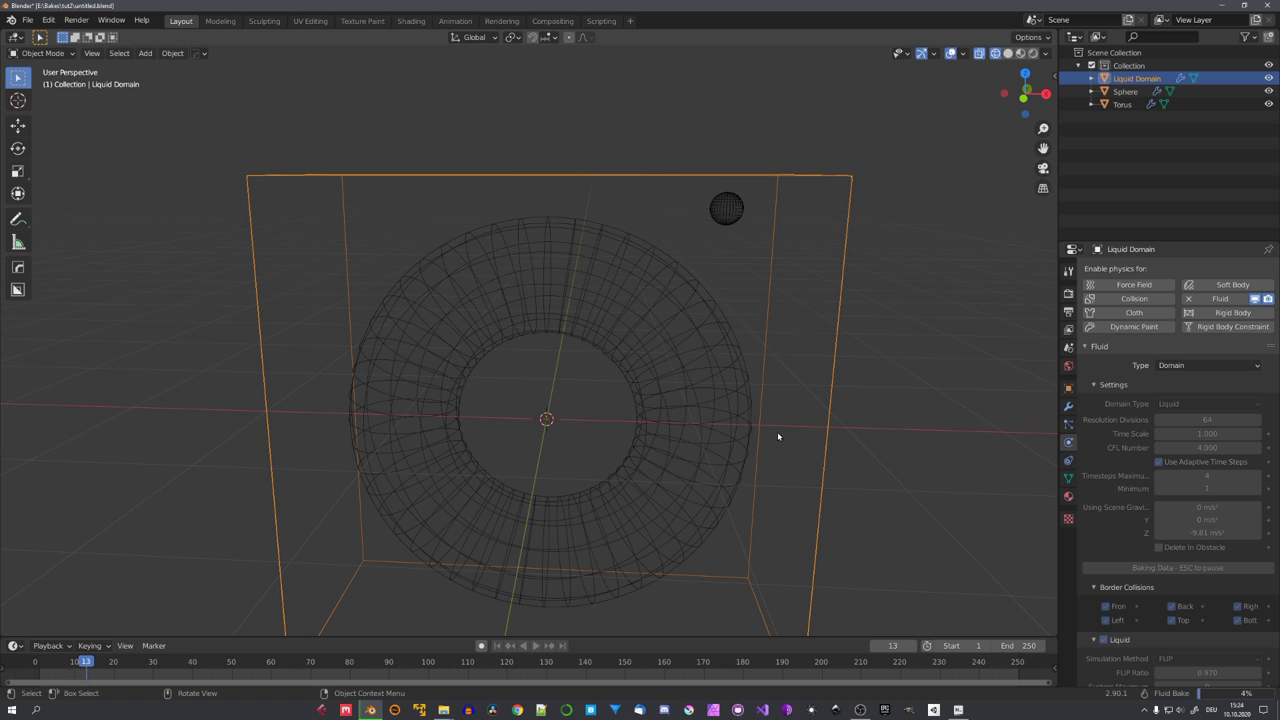
Stop the liquid bake, play the baked frames to see how the liquid meets the torus, and return to frame 1
{"action": "key", "text": "Escape"}
{"action": "middle_click_drag", "start_coordinate": [777, 435], "coordinate": [666, 340]}
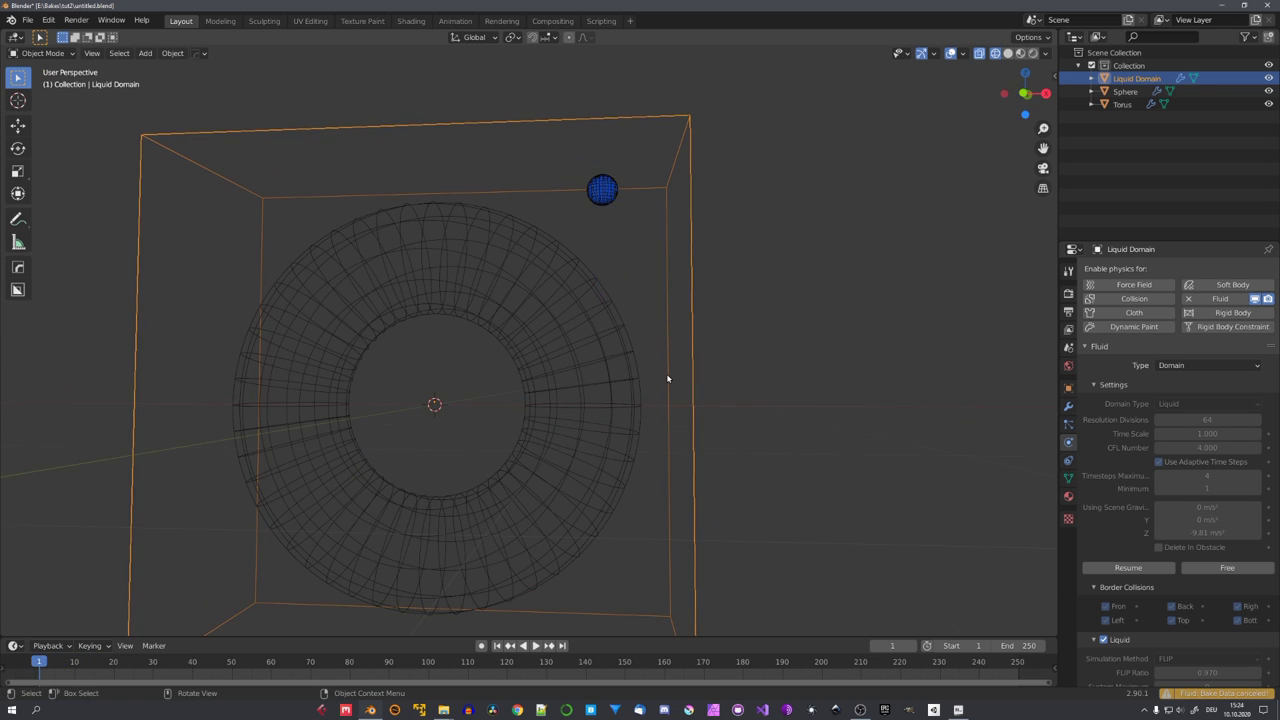
{"action": "key", "text": "space"}
{"action": "middle_click_drag", "start_coordinate": [649, 349], "coordinate": [621, 319]}
{"action": "scroll", "coordinate": [621, 319], "scroll_direction": "up", "scroll_amount": 2}
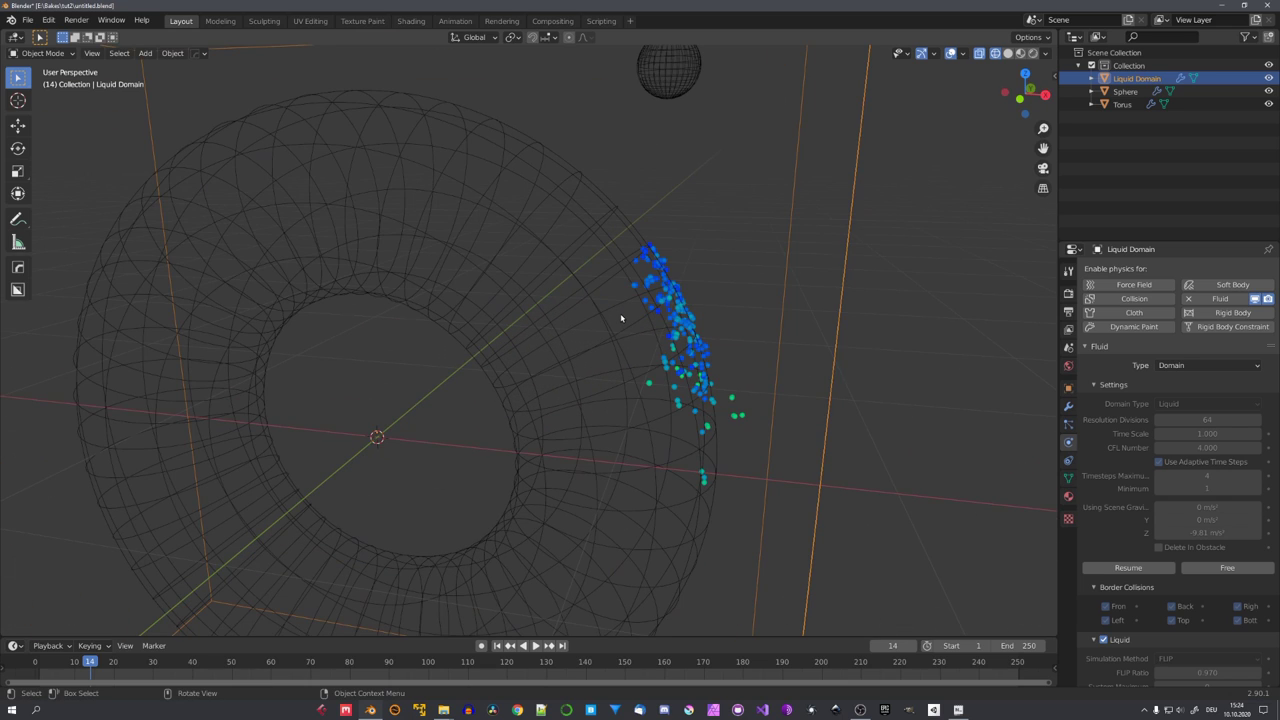
{"action": "scroll", "coordinate": [621, 318], "scroll_direction": "down", "scroll_amount": 4}
{"action": "key", "text": "shift+Left"}
{"action": "middle_click_drag", "start_coordinate": [597, 337], "coordinate": [620, 323]}
{"action": "scroll", "coordinate": [620, 323], "scroll_direction": "up", "scroll_amount": 4}
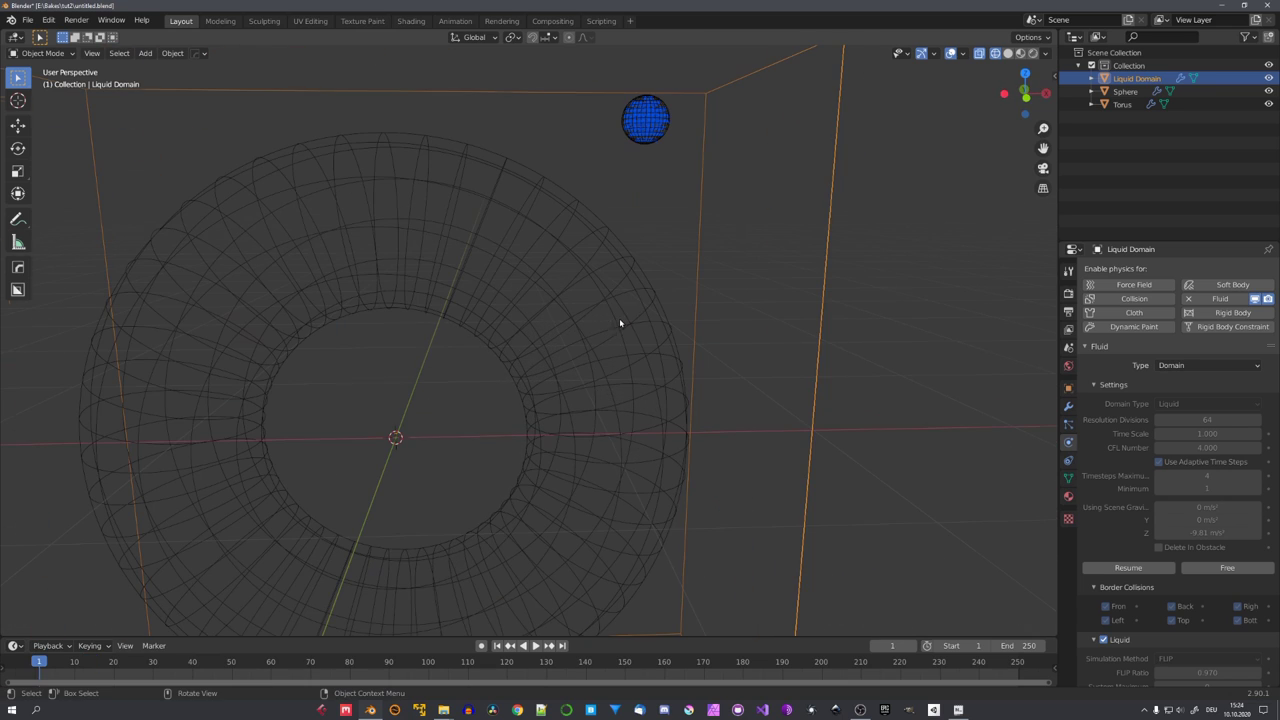
Hide the liquid domain and display the torus in solid shading
{"action": "key", "text": "ctrl+z"}
{"action": "left_click", "coordinate": [607, 250]}
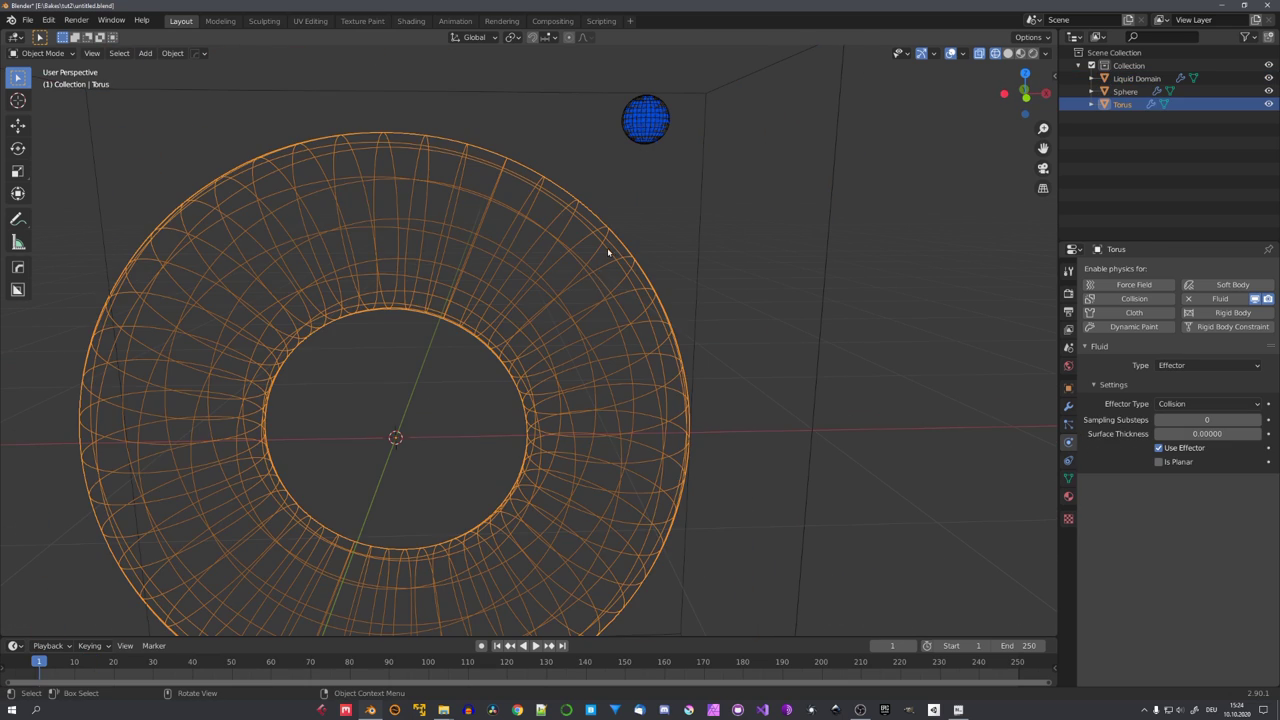
{"action": "scroll", "coordinate": [609, 323], "scroll_direction": "down", "scroll_amount": 5}
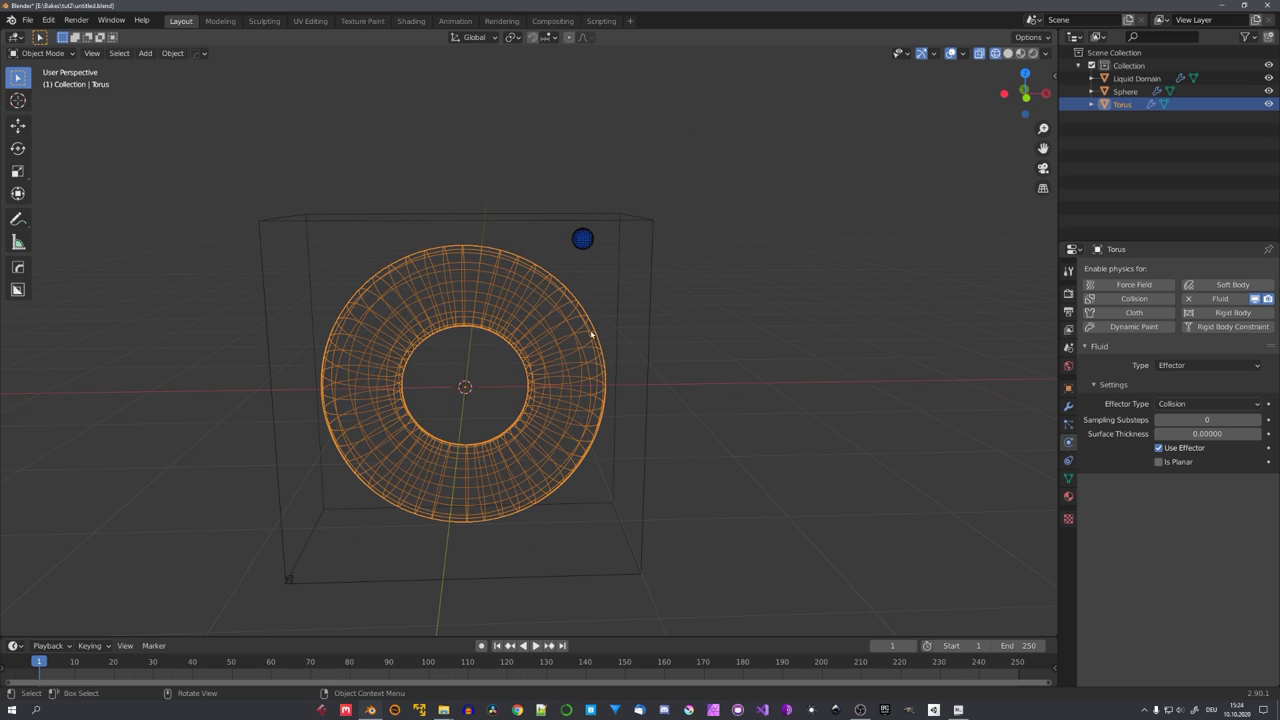
{"action": "left_click", "coordinate": [641, 285]}
{"action": "key", "text": "h"}
{"action": "middle_click_drag", "start_coordinate": [680, 303], "coordinate": [593, 306]}
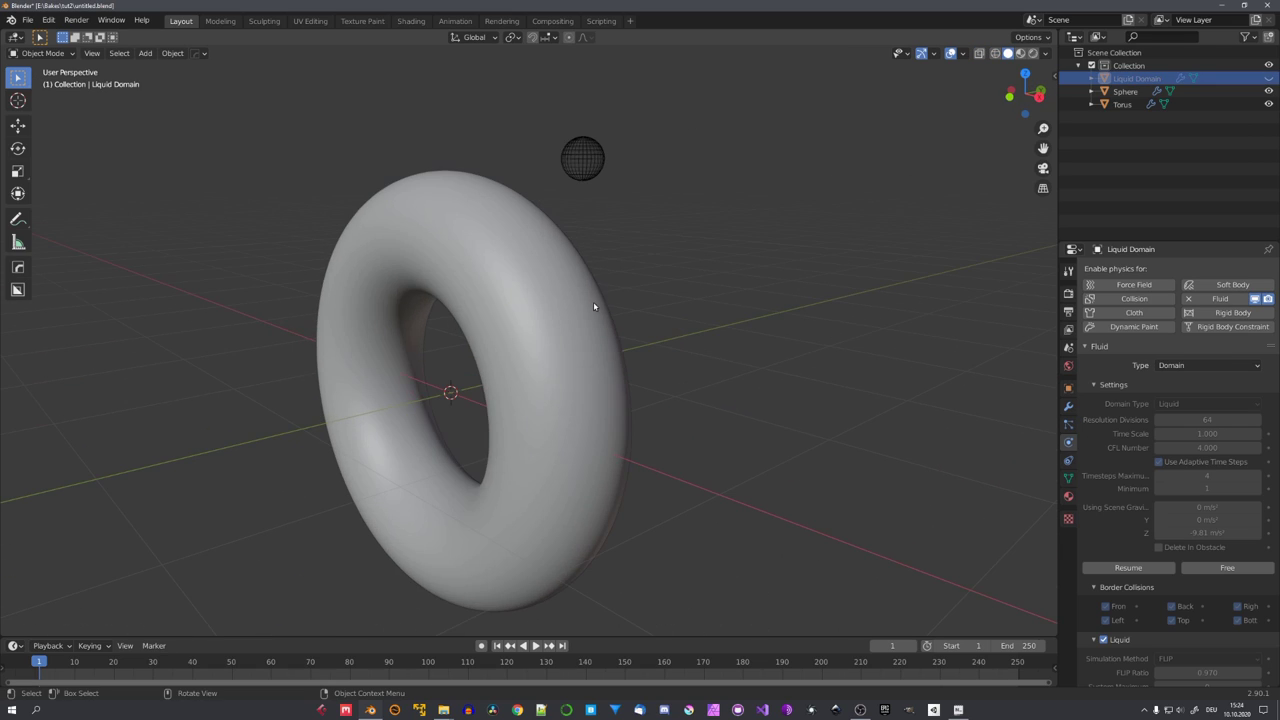
Enable the Face Orientation overlay and inspect the torus's normals from outside and up close
{"action": "left_click", "coordinate": [962, 54]}
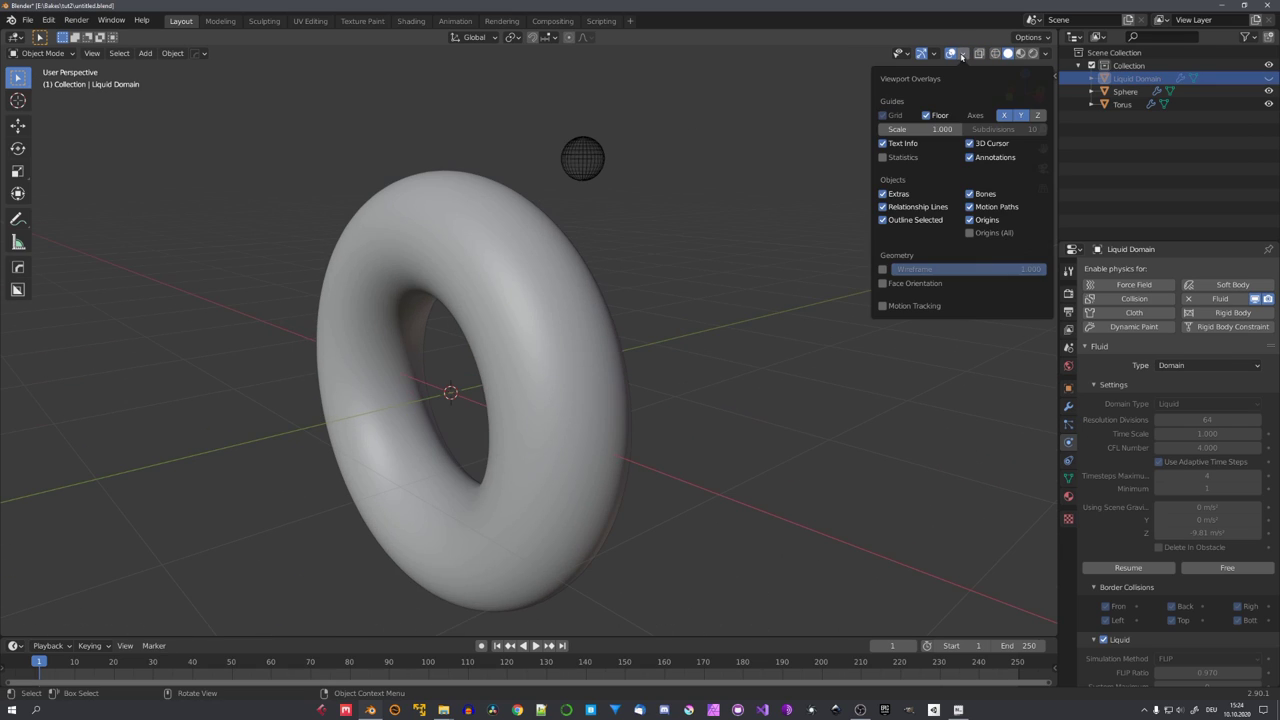
{"action": "left_click", "coordinate": [883, 283]}
{"action": "middle_click_drag", "start_coordinate": [609, 360], "coordinate": [571, 351]}
{"action": "left_click", "coordinate": [634, 340]}
{"action": "key", "text": "alt+a"}
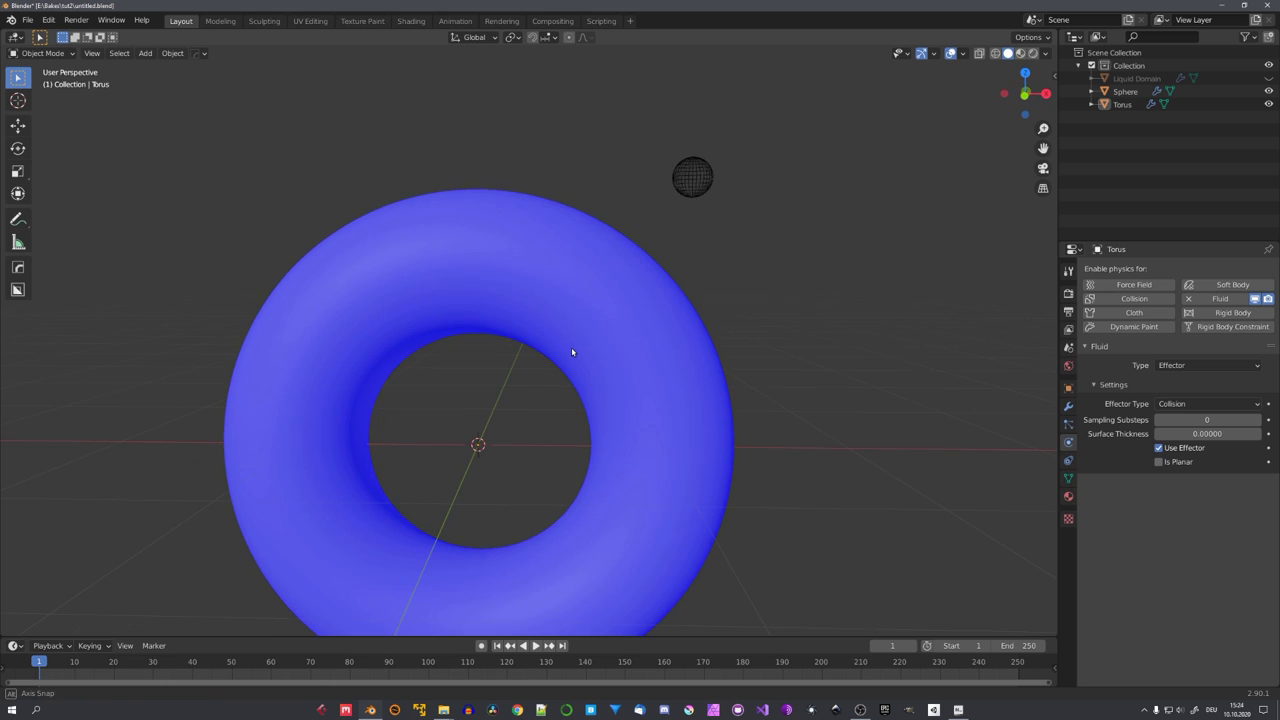
{"action": "scroll", "coordinate": [657, 380], "scroll_direction": "up", "scroll_amount": 8}
{"action": "scroll", "coordinate": [659, 381], "scroll_direction": "up", "scroll_amount": 4}
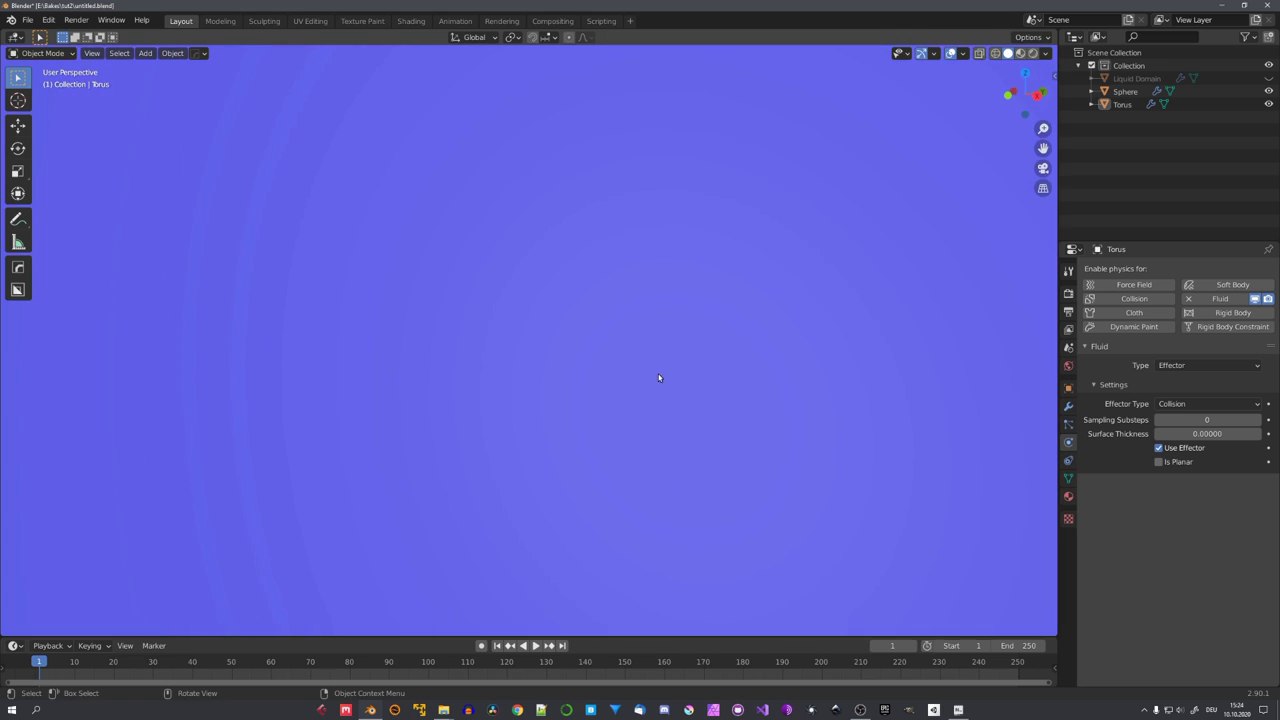
{"action": "mouse_move", "coordinate": [649, 374]}
{"action": "middle_mouse_down"}
{"action": "mouse_move", "coordinate": [573, 360]}
{"action": "mouse_move", "coordinate": [644, 361]}
{"action": "middle_mouse_up"}
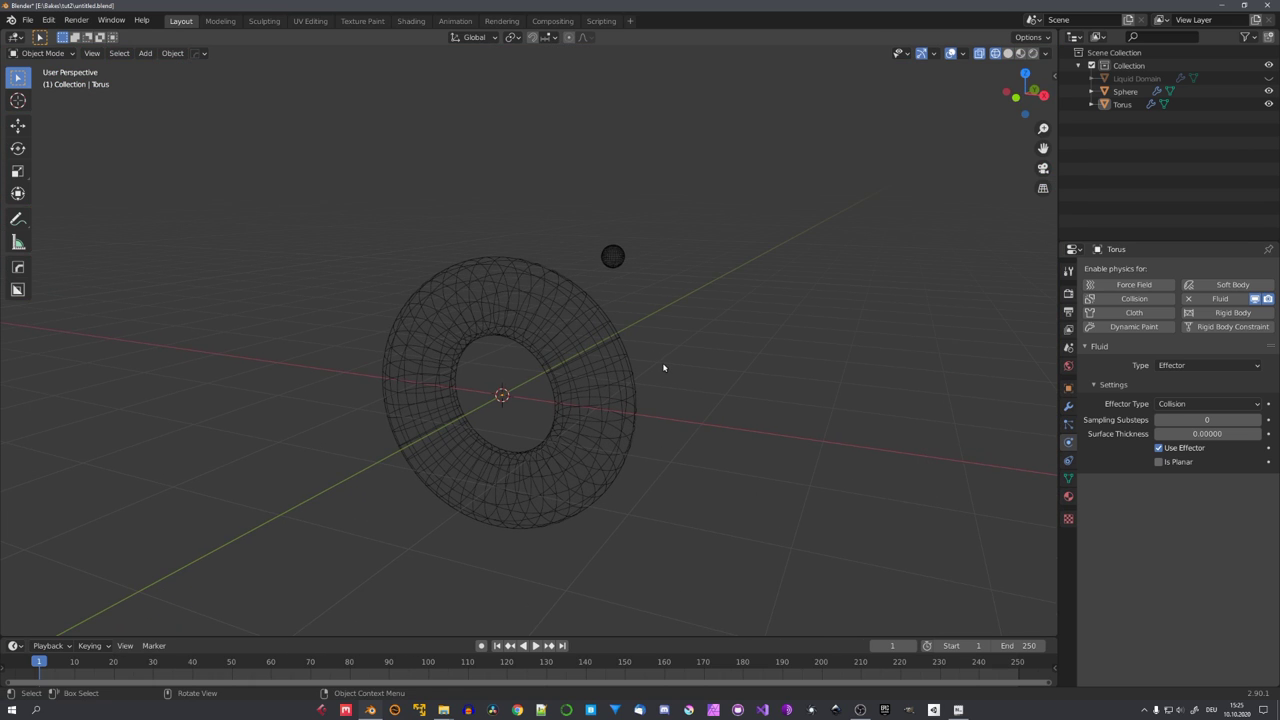
Flip the normals of the whole torus mesh in Edit Mode
{"action": "mouse_move", "coordinate": [651, 379]}
{"action": "middle_mouse_down"}
{"action": "mouse_move", "coordinate": [567, 398]}
{"action": "mouse_move", "coordinate": [609, 391]}
{"action": "middle_mouse_up"}
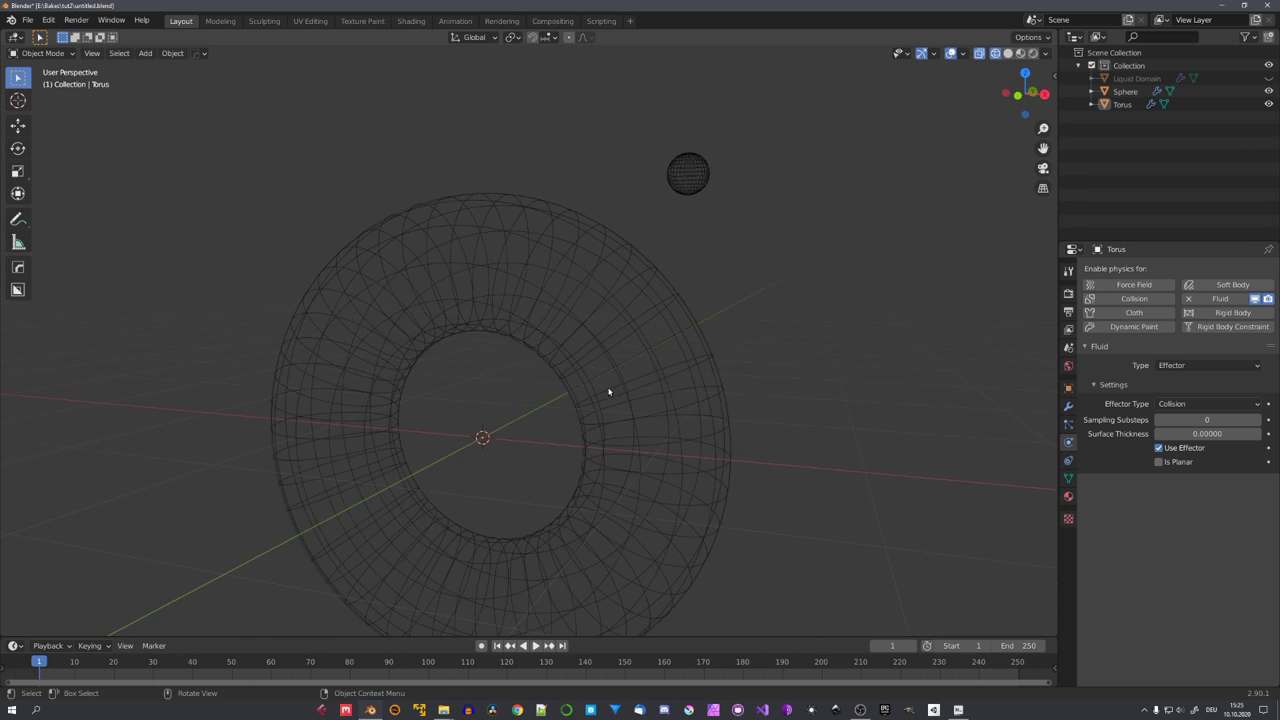
{"action": "key", "text": "F3"}
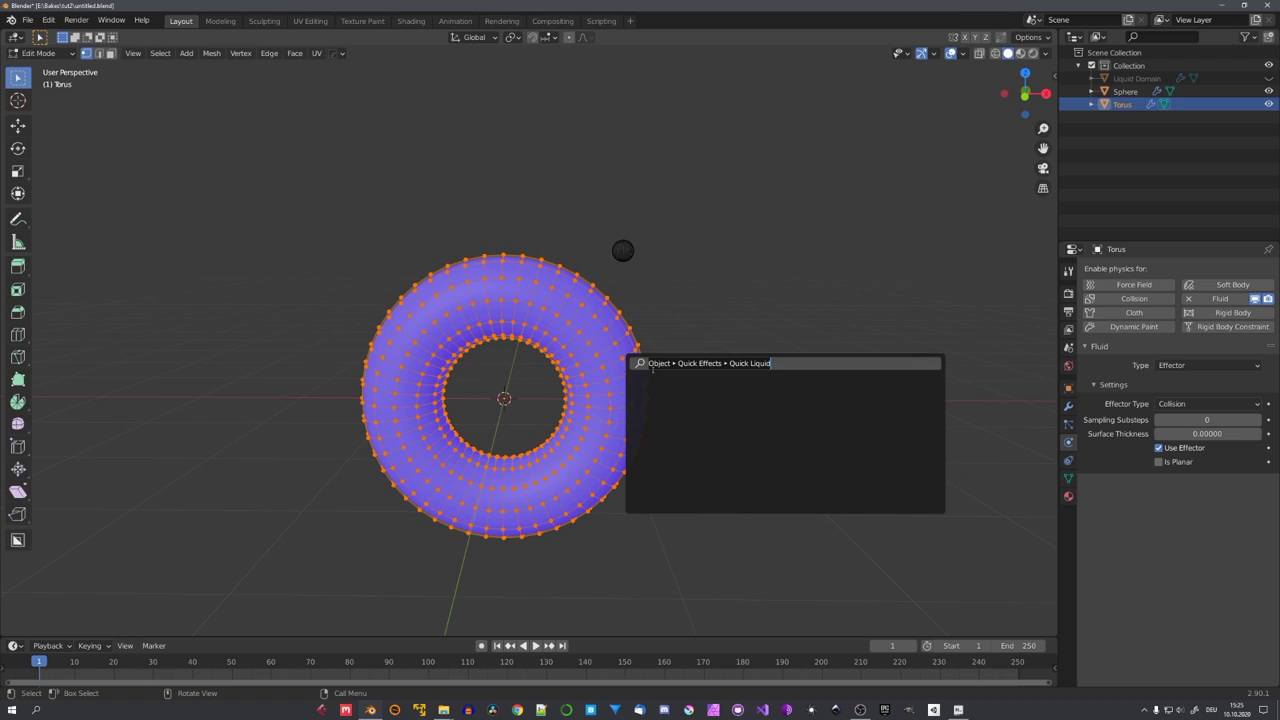
{"action": "type", "text": "flip"}
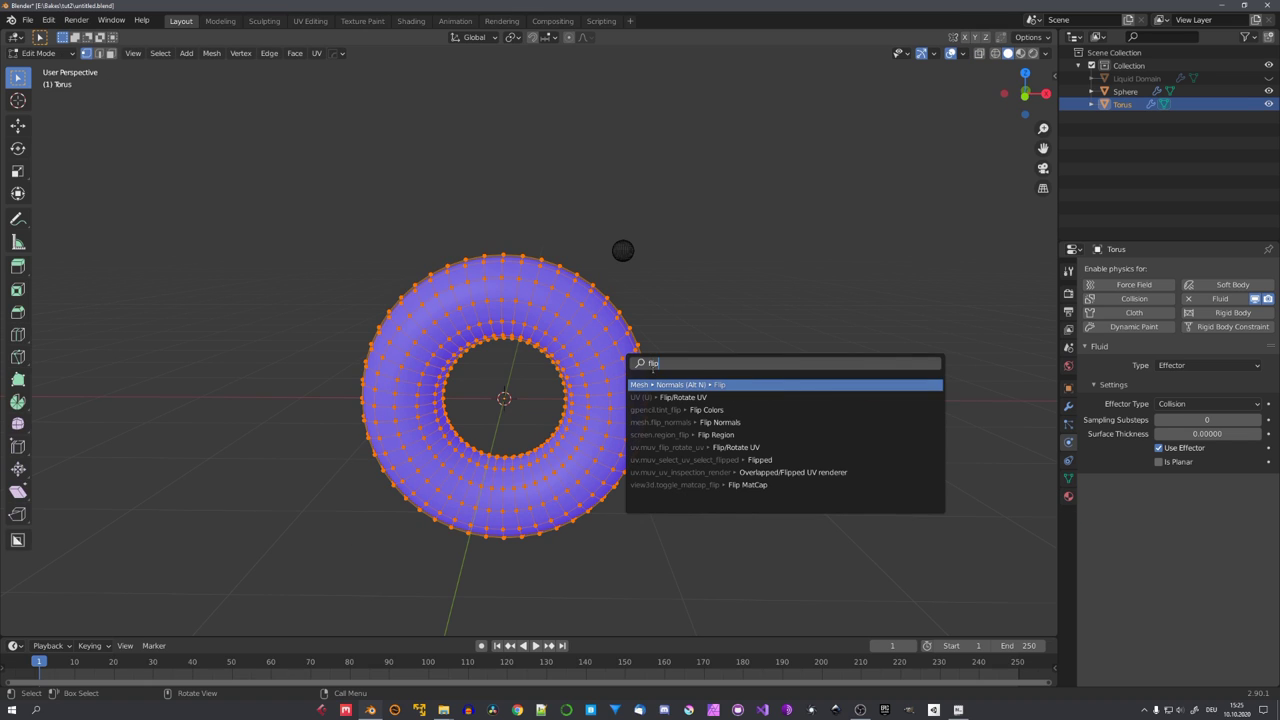
{"action": "key", "text": "Return"}
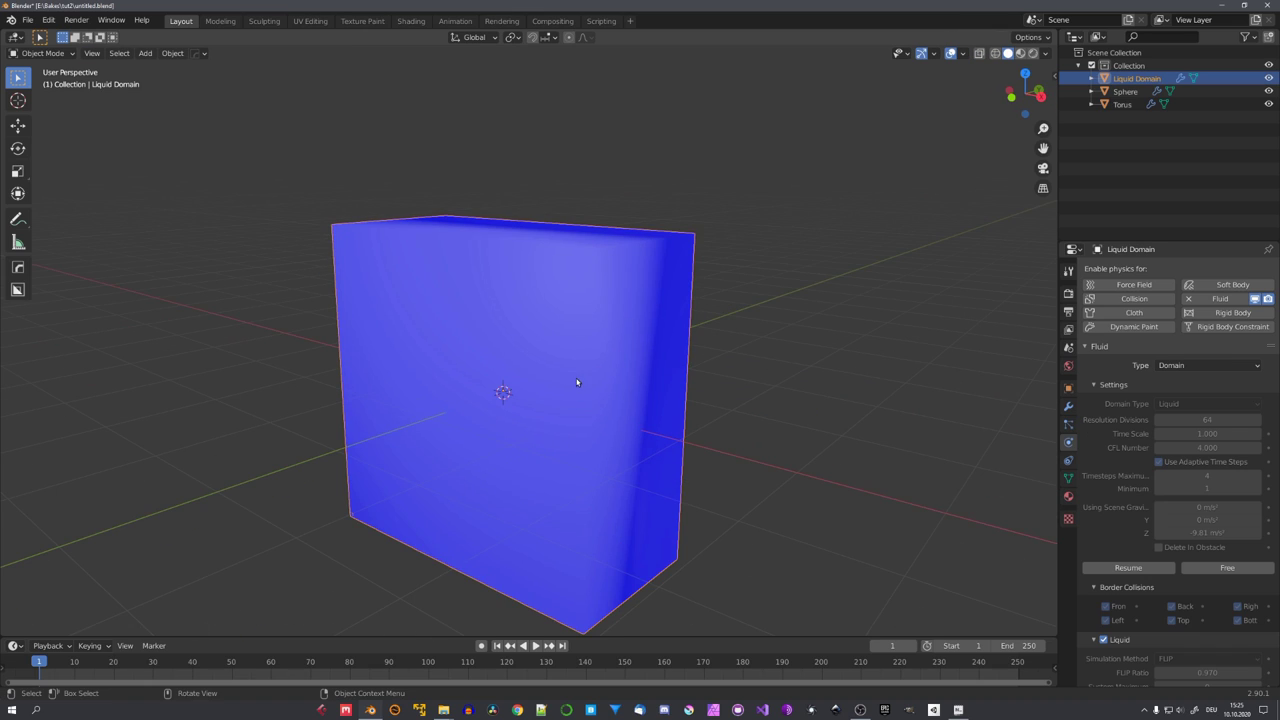
Unhide the liquid domain, free its cached data and bake the simulation data again
{"action": "key", "text": "z"}
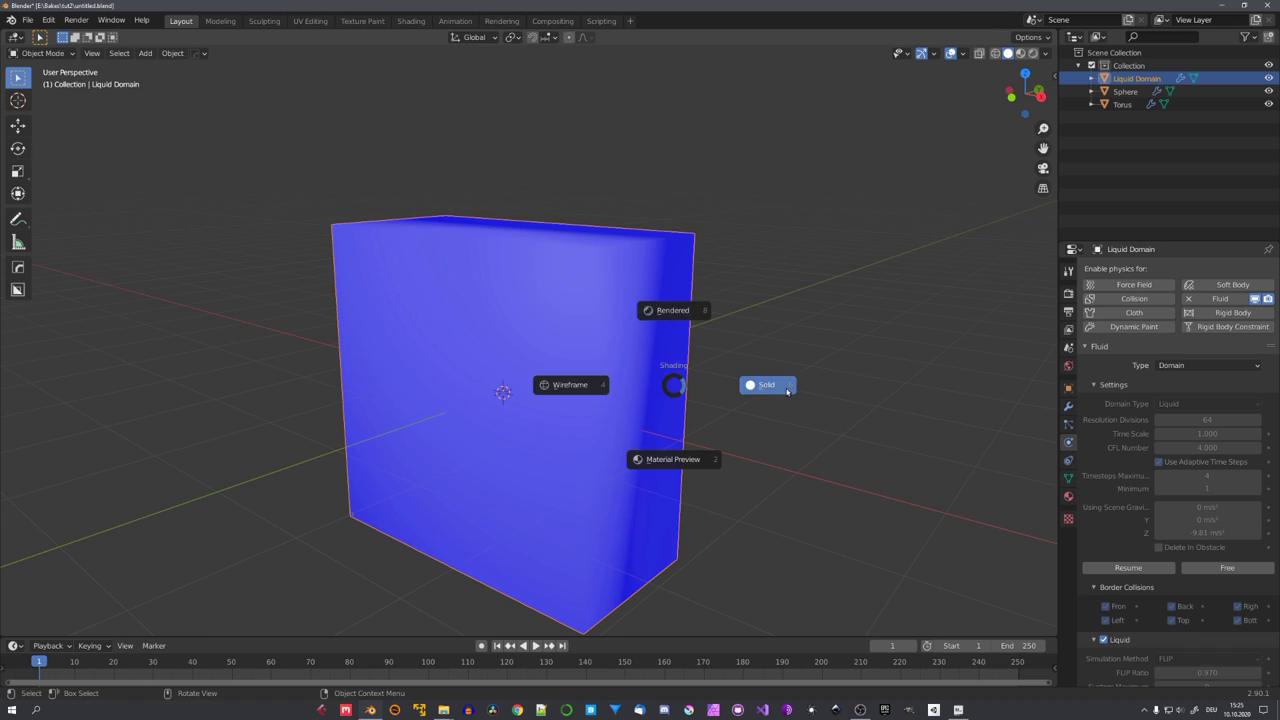
{"action": "left_click", "coordinate": [770, 384]}
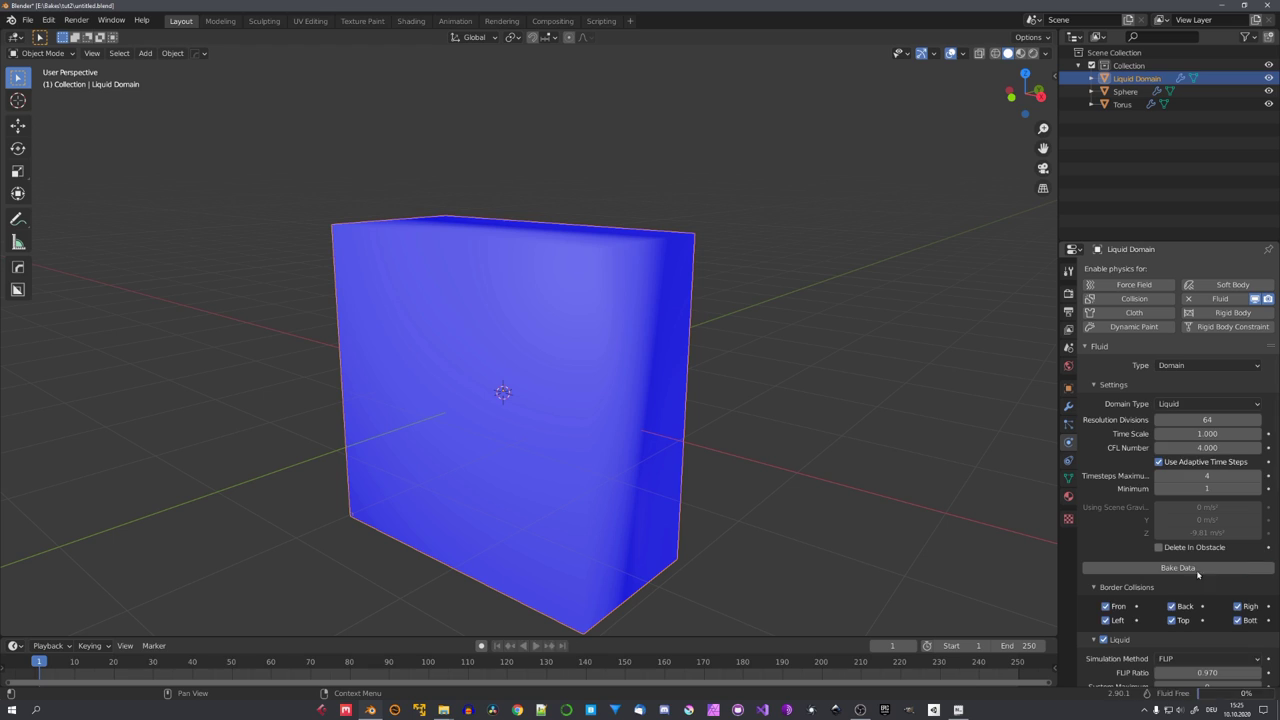
{"action": "left_click", "coordinate": [1128, 567]}
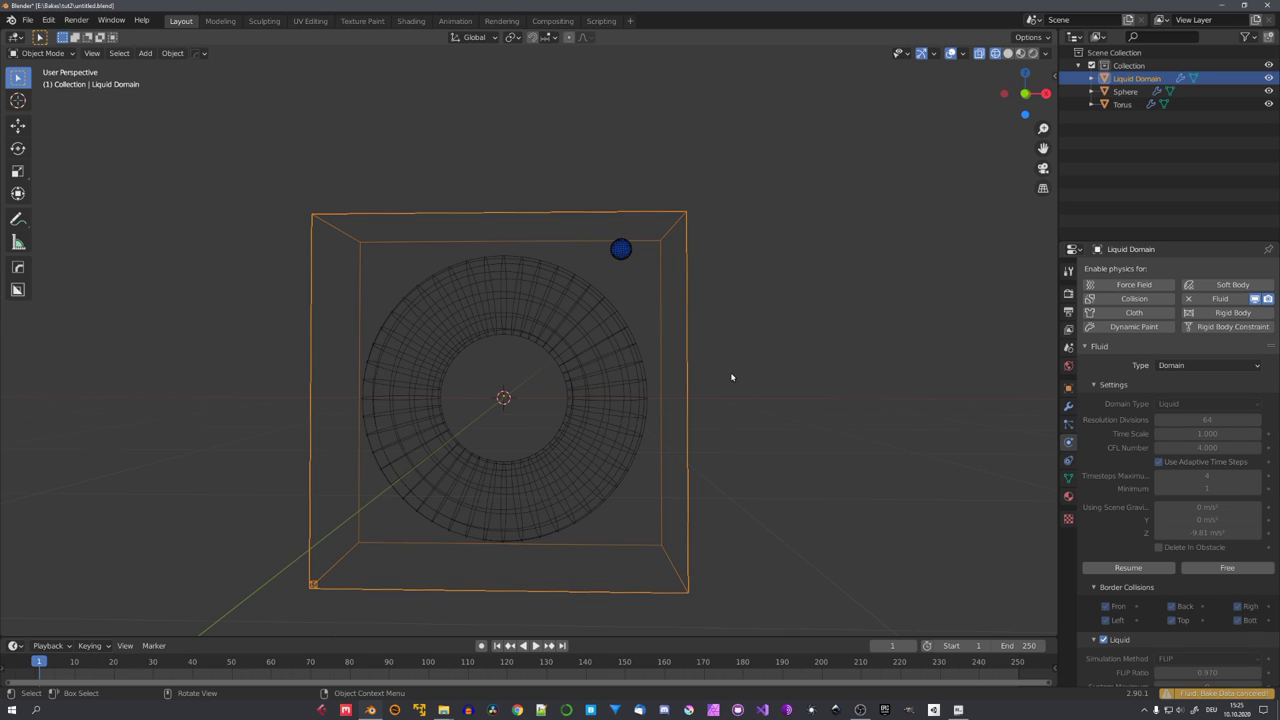
Play the new bake to check the liquid against the flipped torus, and return to frame 1
{"action": "middle_click_drag", "start_coordinate": [731, 375], "coordinate": [729, 363]}
{"action": "key", "text": "space"}
{"action": "key", "text": "space"}
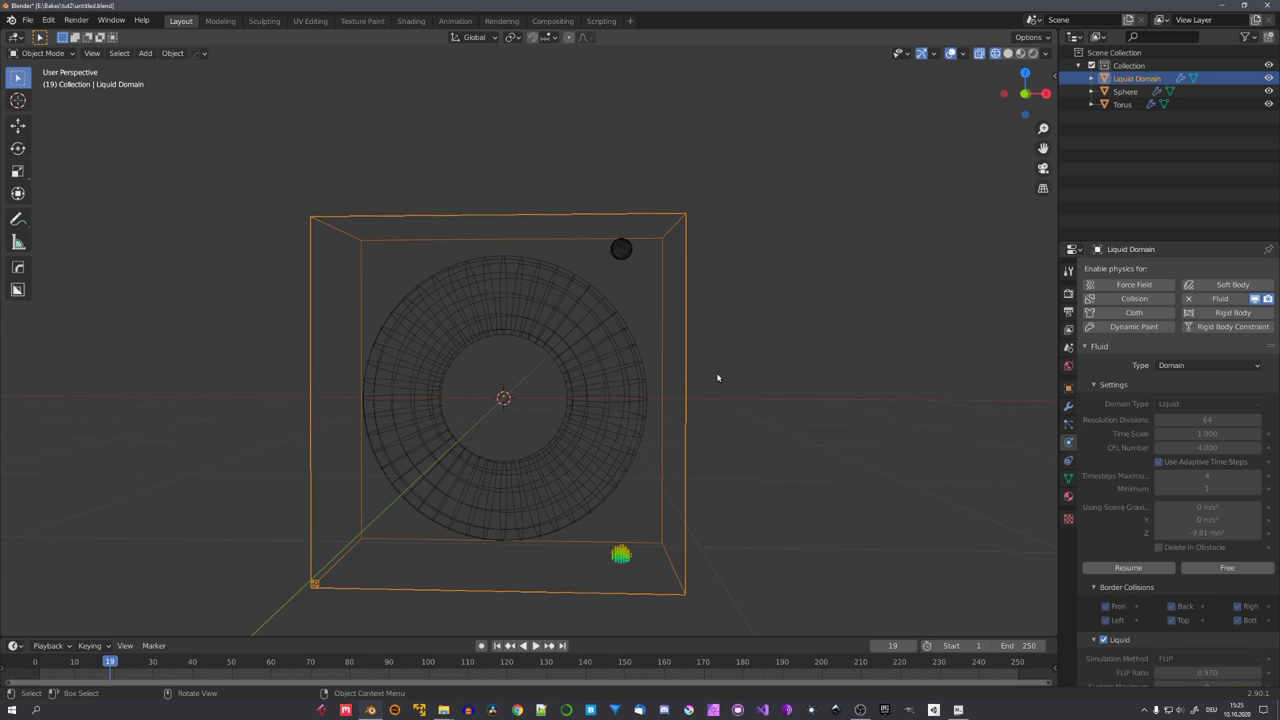
{"action": "key", "text": "shift+Left"}
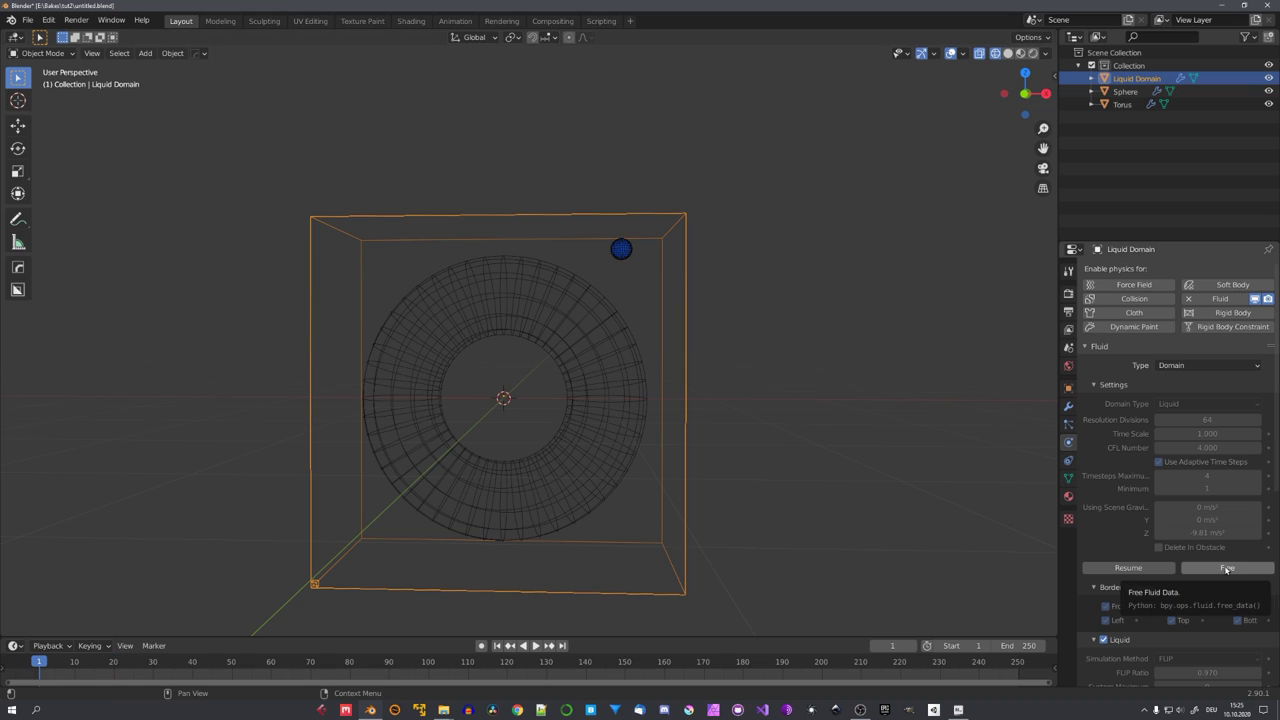
Free the baked fluid data, then clear the sphere's location and move it up along Z into the torus's tube
{"action": "left_click", "coordinate": [1228, 568]}
{"action": "left_click", "coordinate": [629, 255]}
{"action": "key", "text": "alt+g"}
{"action": "key", "text": "g"}
{"action": "key", "text": "z"}
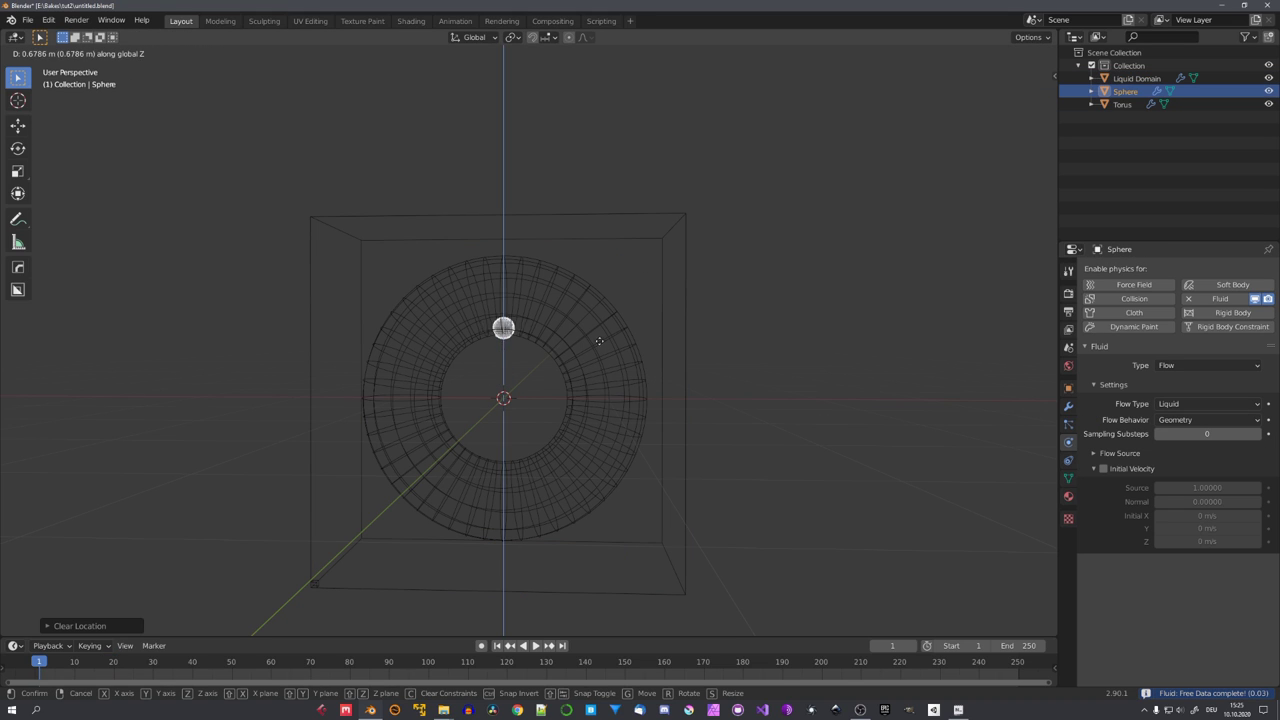
{"action": "left_click", "coordinate": [600, 326]}
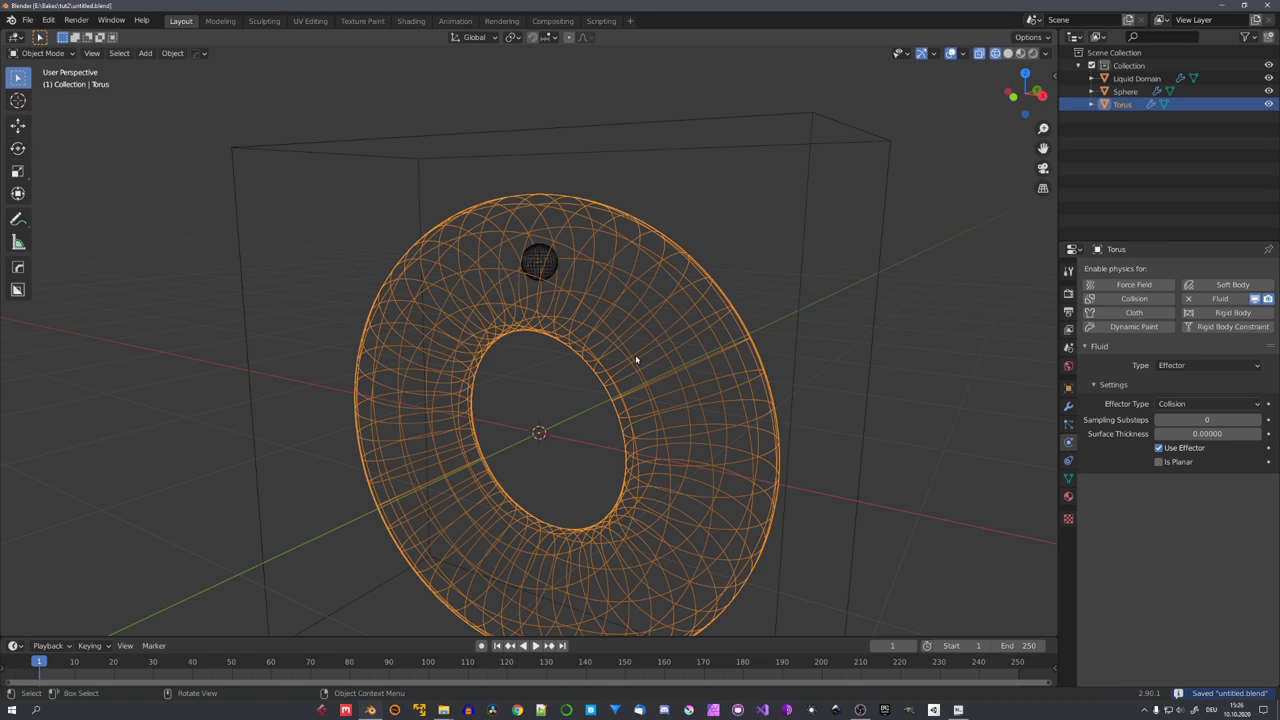
Add a Solidify modifier to the torus and increase its thickness to form a thick outer shell
{"action": "middle_click_drag", "start_coordinate": [635, 354], "coordinate": [673, 364]}
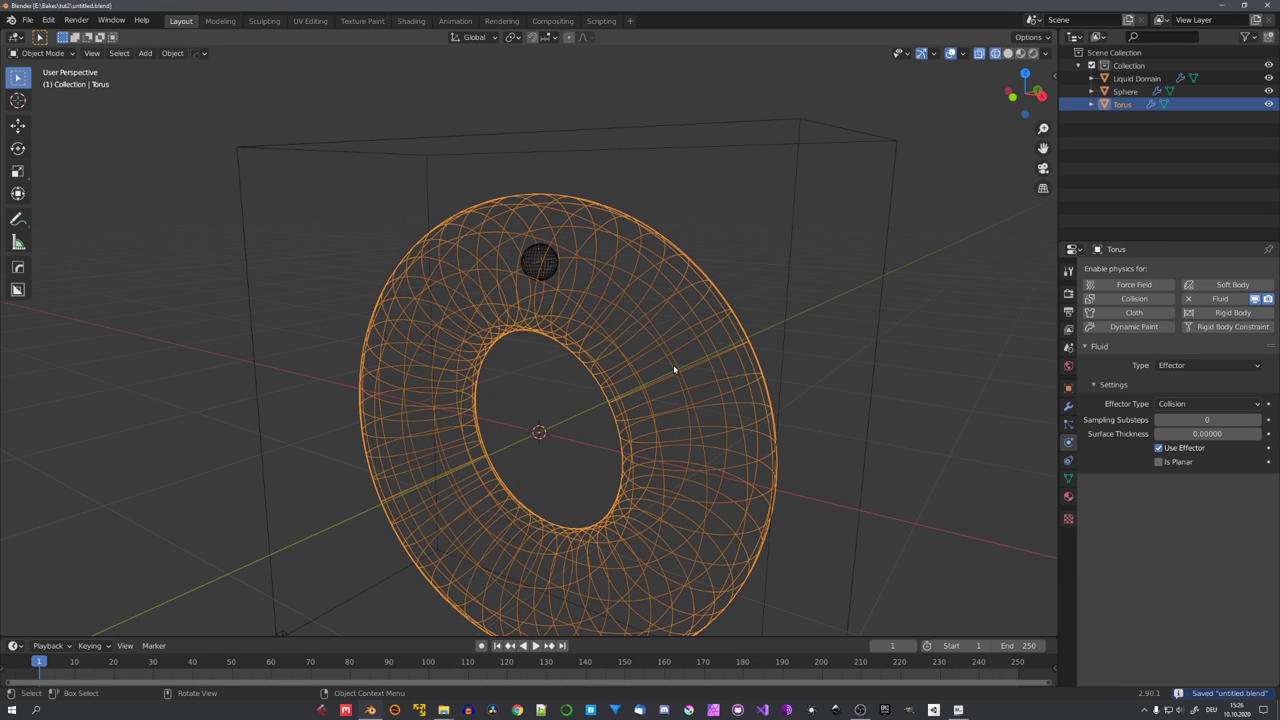
{"action": "left_click", "coordinate": [1068, 405]}
{"action": "left_click", "coordinate": [1099, 268]}
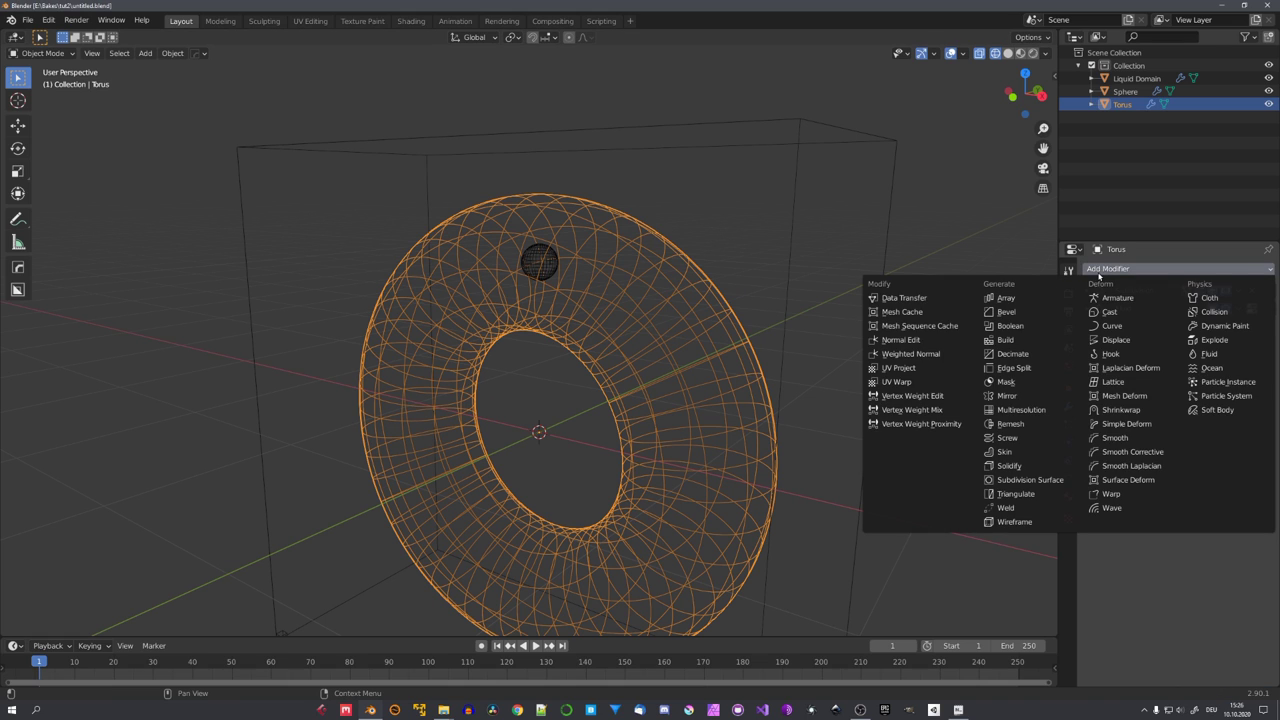
{"action": "left_click", "coordinate": [1009, 466]}
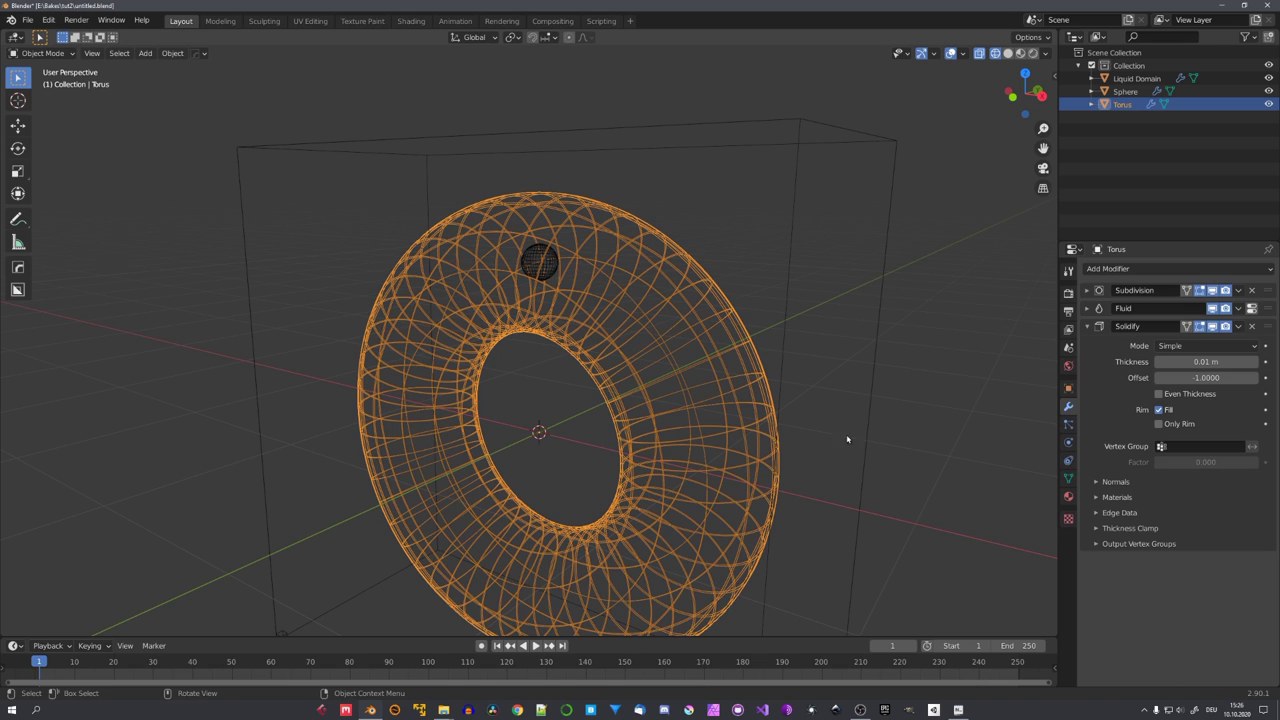
{"action": "middle_click_drag", "start_coordinate": [846, 438], "coordinate": [800, 440]}
{"action": "left_click_drag", "start_coordinate": [1205, 361], "coordinate": [1268, 308]}
{"action": "left_click", "coordinate": [1087, 326]}
{"action": "mouse_move", "coordinate": [850, 360]}
{"action": "middle_mouse_down"}
{"action": "mouse_move", "coordinate": [808, 380]}
{"action": "mouse_move", "coordinate": [857, 337]}
{"action": "middle_mouse_up"}
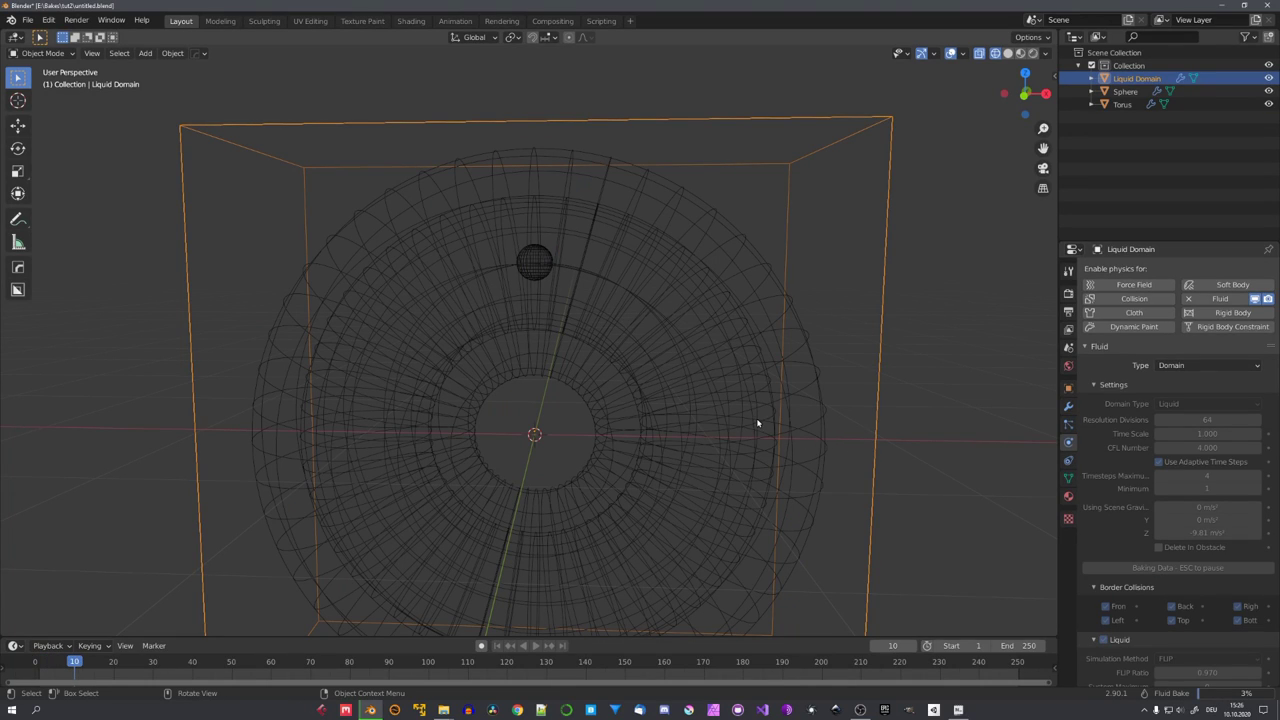
Stop the bake, play the simulation to check whether the solidified torus holds the liquid, and return to frame 1
{"action": "key", "text": "Escape"}
{"action": "scroll", "coordinate": [746, 391], "scroll_direction": "down", "scroll_amount": 5}
{"action": "key", "text": "space"}
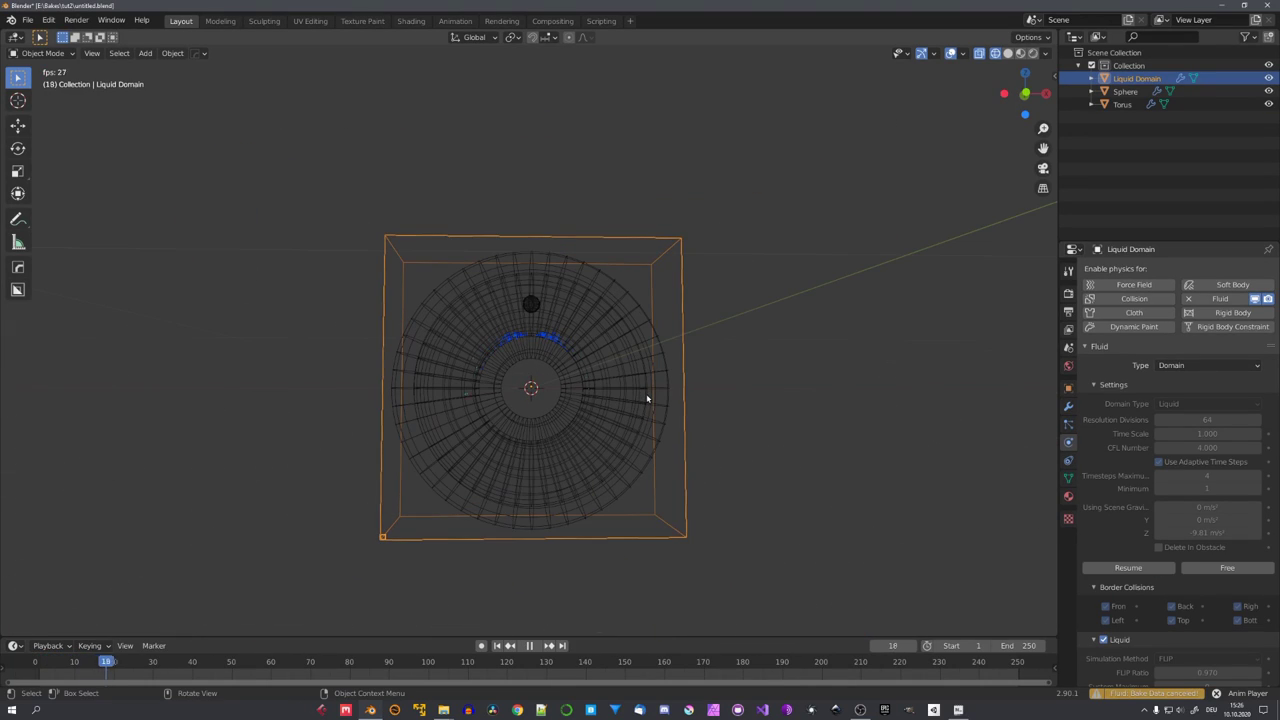
{"action": "key", "text": "space"}
{"action": "middle_click_drag", "start_coordinate": [634, 417], "coordinate": [572, 435]}
{"action": "scroll", "coordinate": [618, 425], "scroll_direction": "up", "scroll_amount": 4}
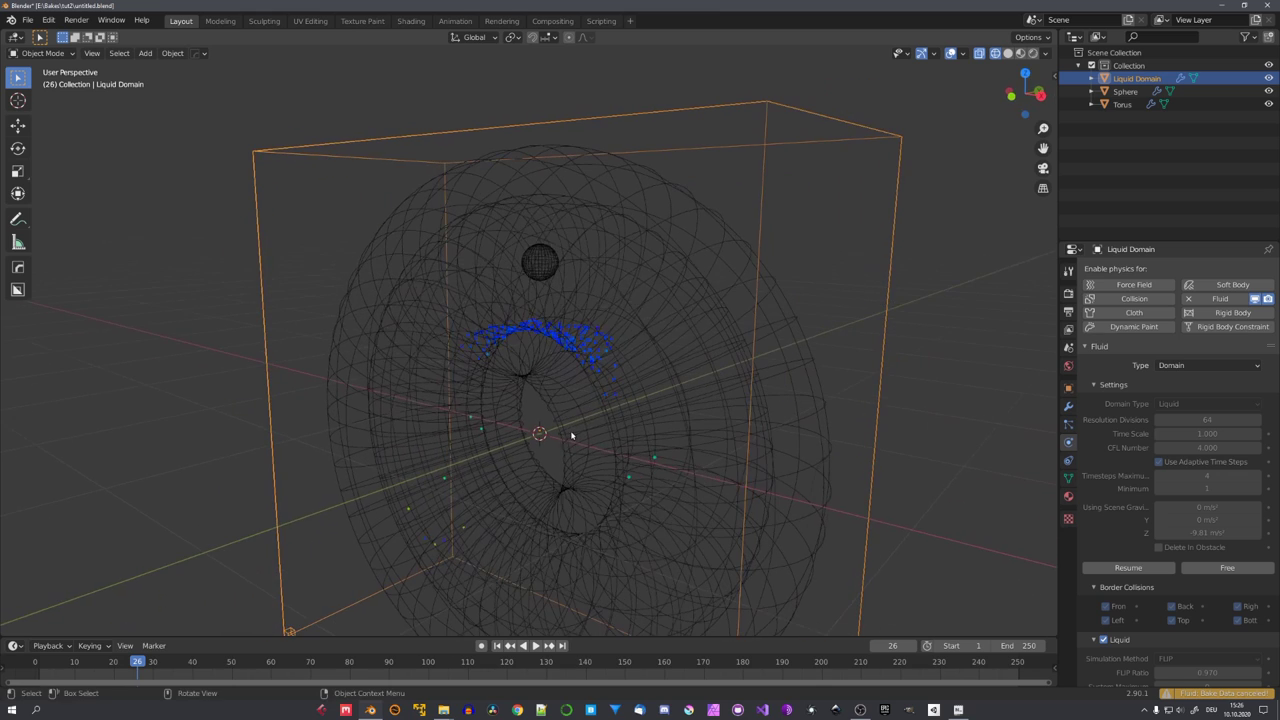
{"action": "key", "text": "shift+Left"}
Set the torus effector's Sampling Substeps to 12
{"action": "left_click", "coordinate": [687, 260]}
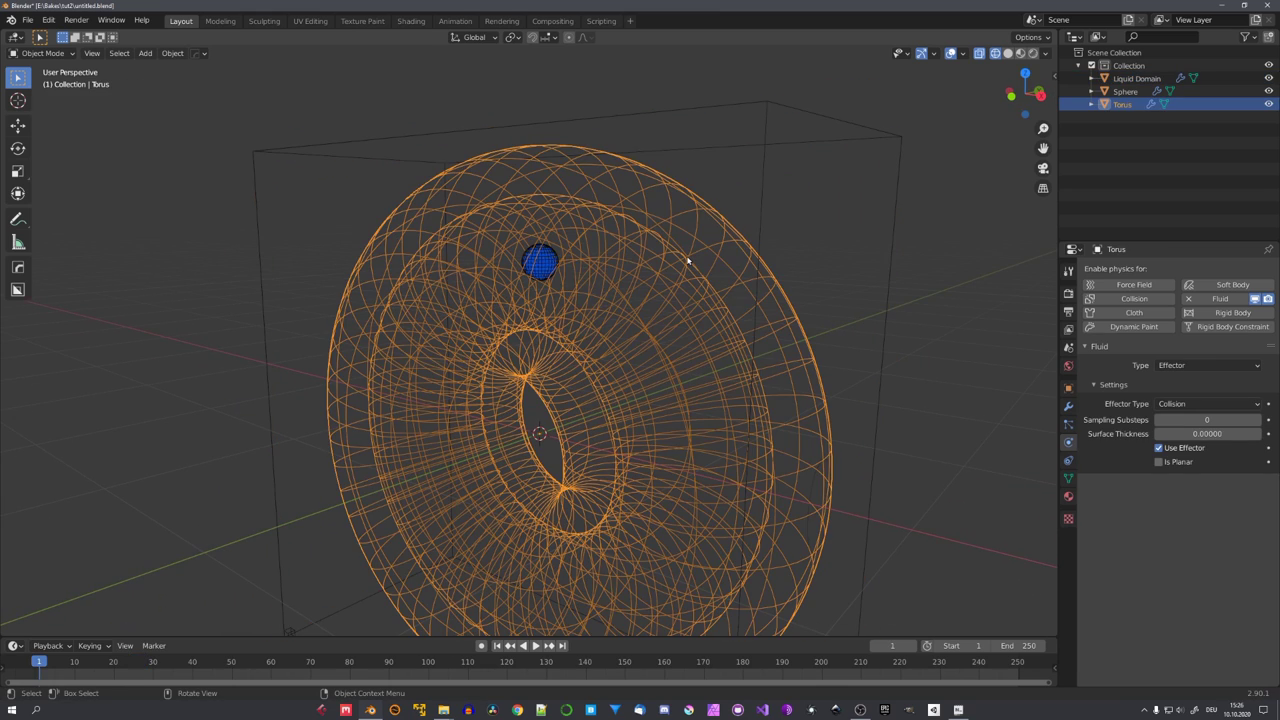
{"action": "key", "text": "alt+a"}
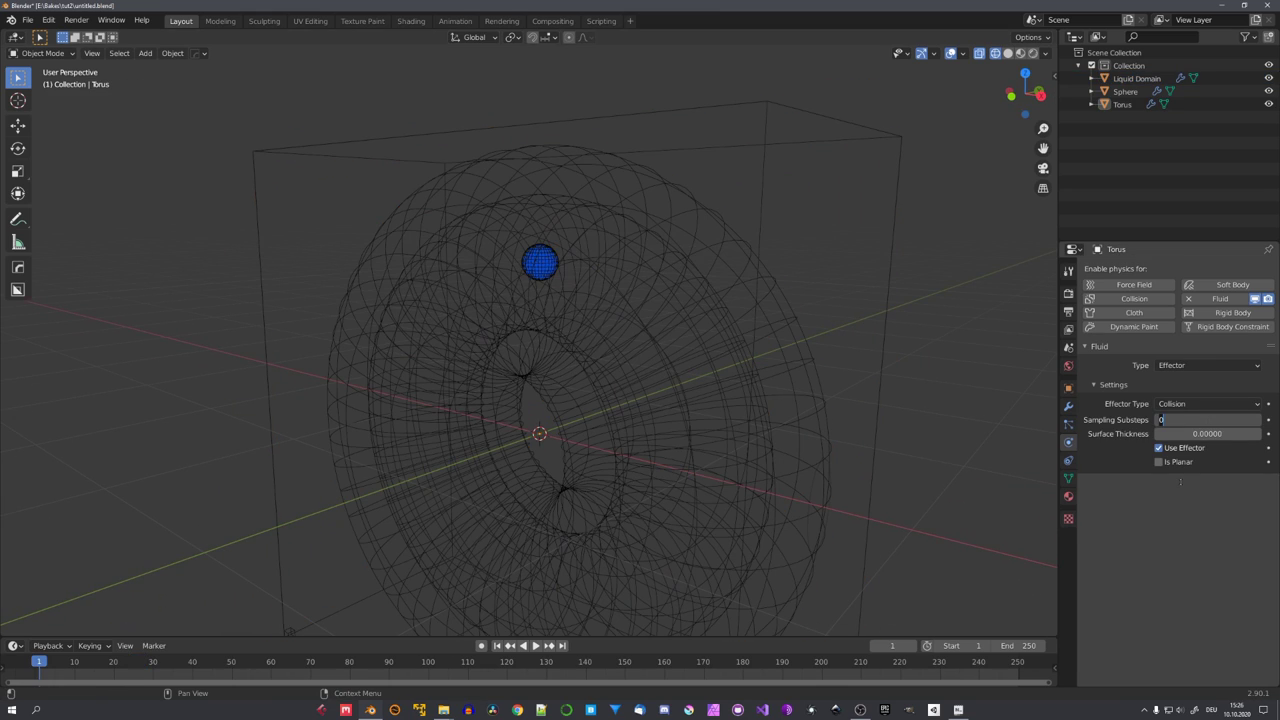
{"action": "type", "text": "12"}
{"action": "key", "text": "Return"}
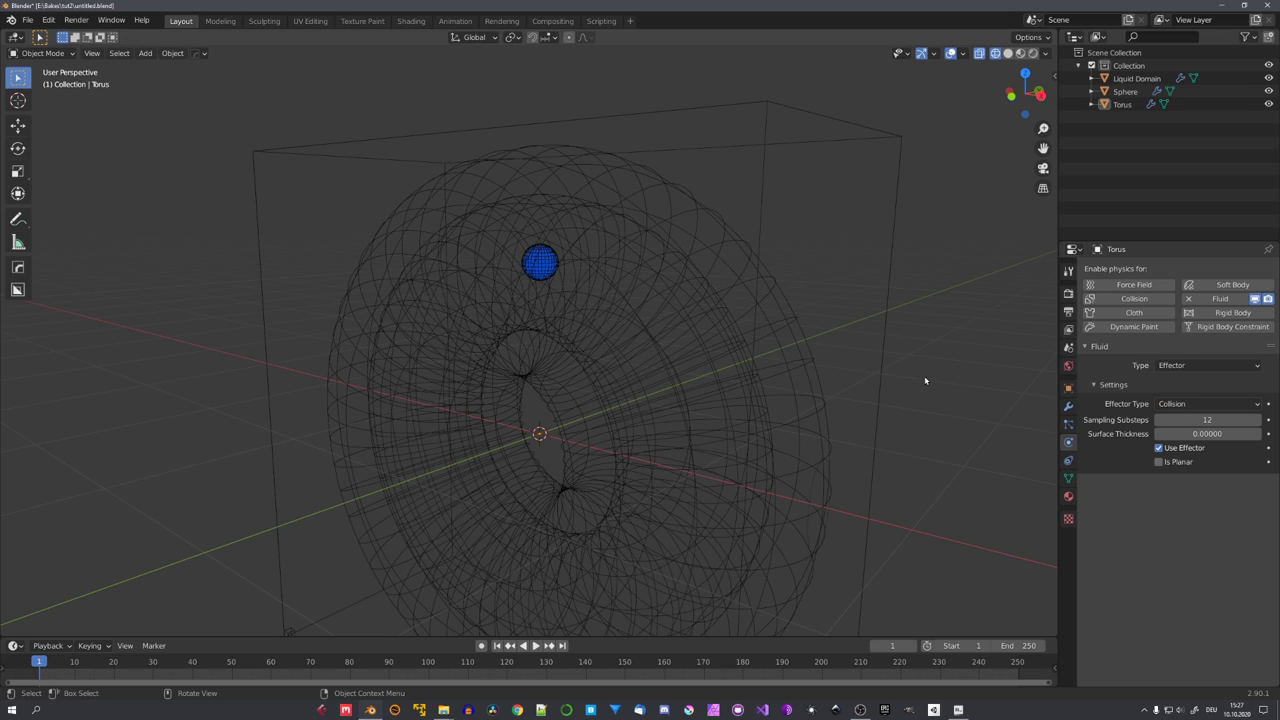
{"action": "middle_click_drag", "start_coordinate": [925, 380], "coordinate": [857, 354]}
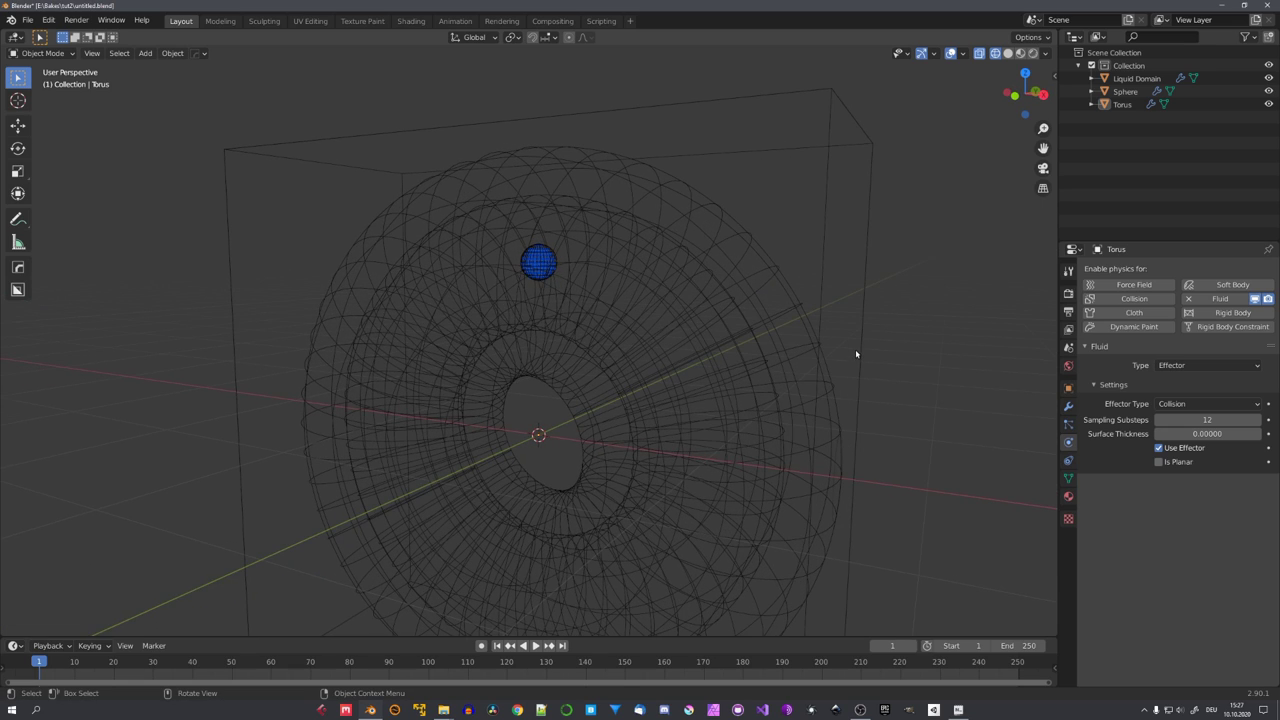
Set the Sampling Substeps of the sphere's liquid flow to 12
{"action": "left_click", "coordinate": [545, 258]}
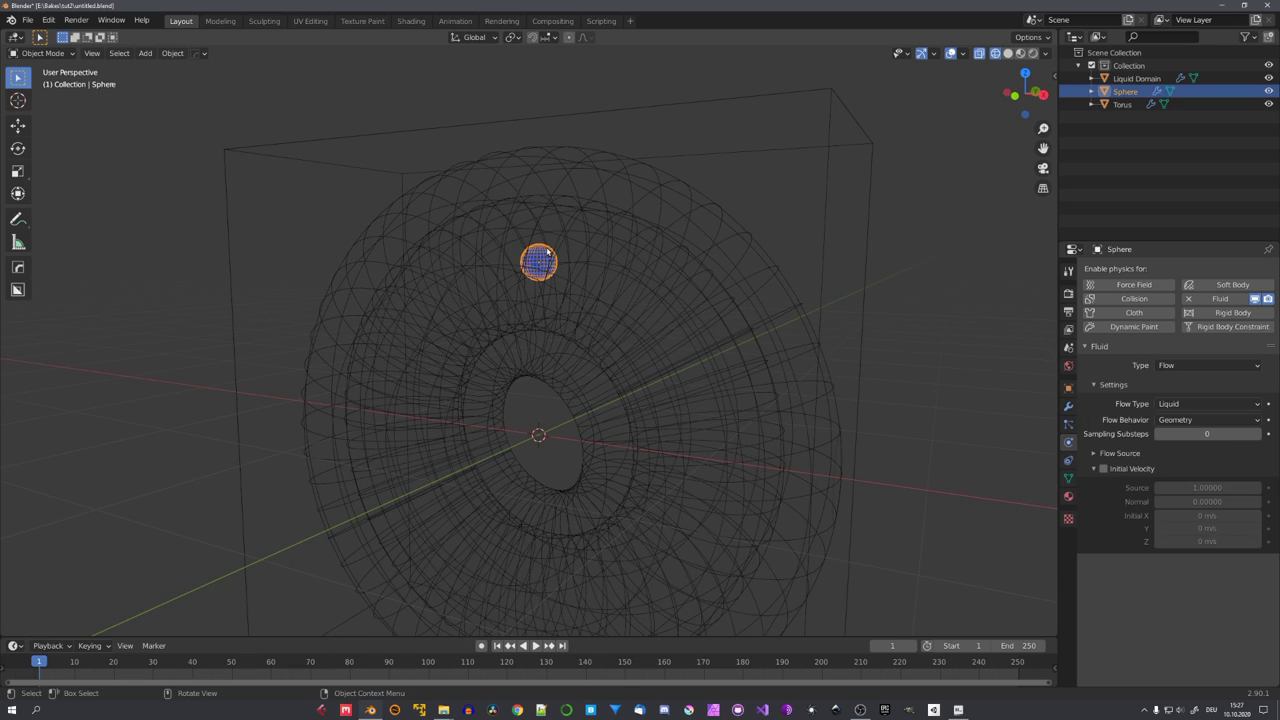
{"action": "left_click", "coordinate": [1180, 436]}
{"action": "type", "text": "12"}
{"action": "key", "text": "Return"}
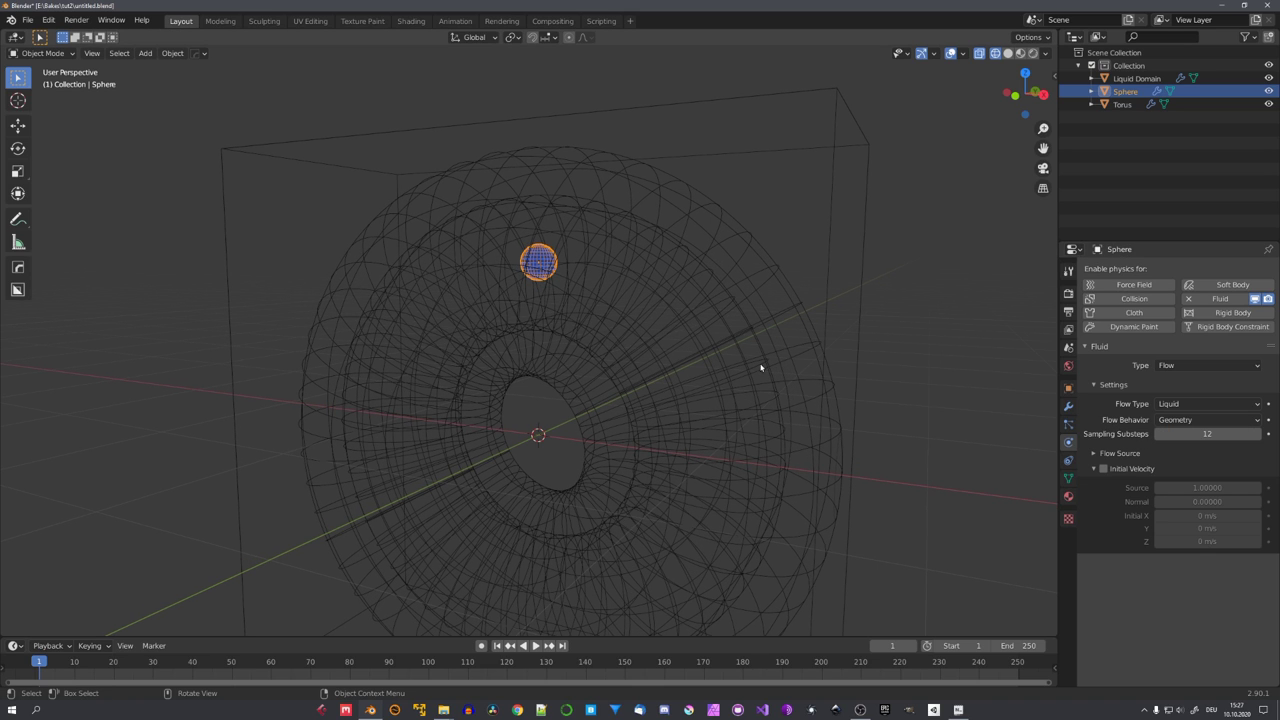
{"action": "middle_click_drag", "start_coordinate": [760, 366], "coordinate": [539, 283]}
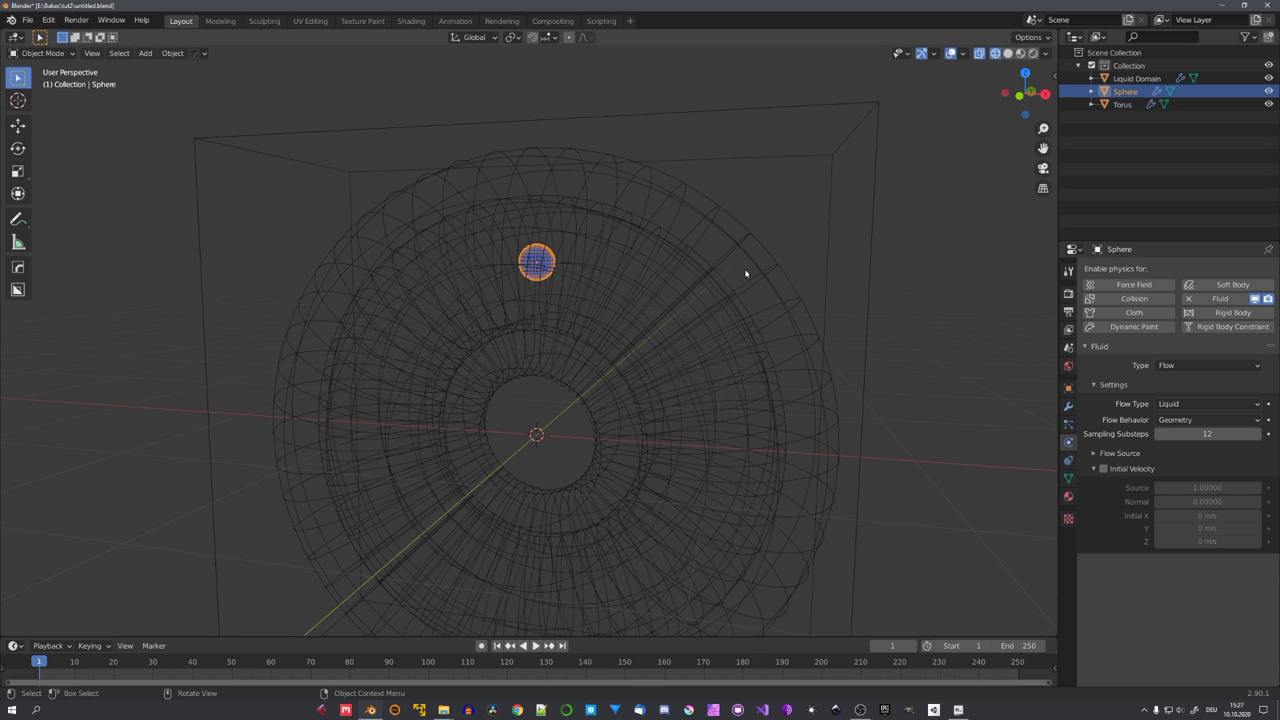
Set the sphere's liquid Flow Behavior to Inflow
{"action": "middle_click_drag", "start_coordinate": [745, 273], "coordinate": [703, 303]}
{"action": "middle_click_drag", "start_coordinate": [703, 303], "coordinate": [721, 310]}
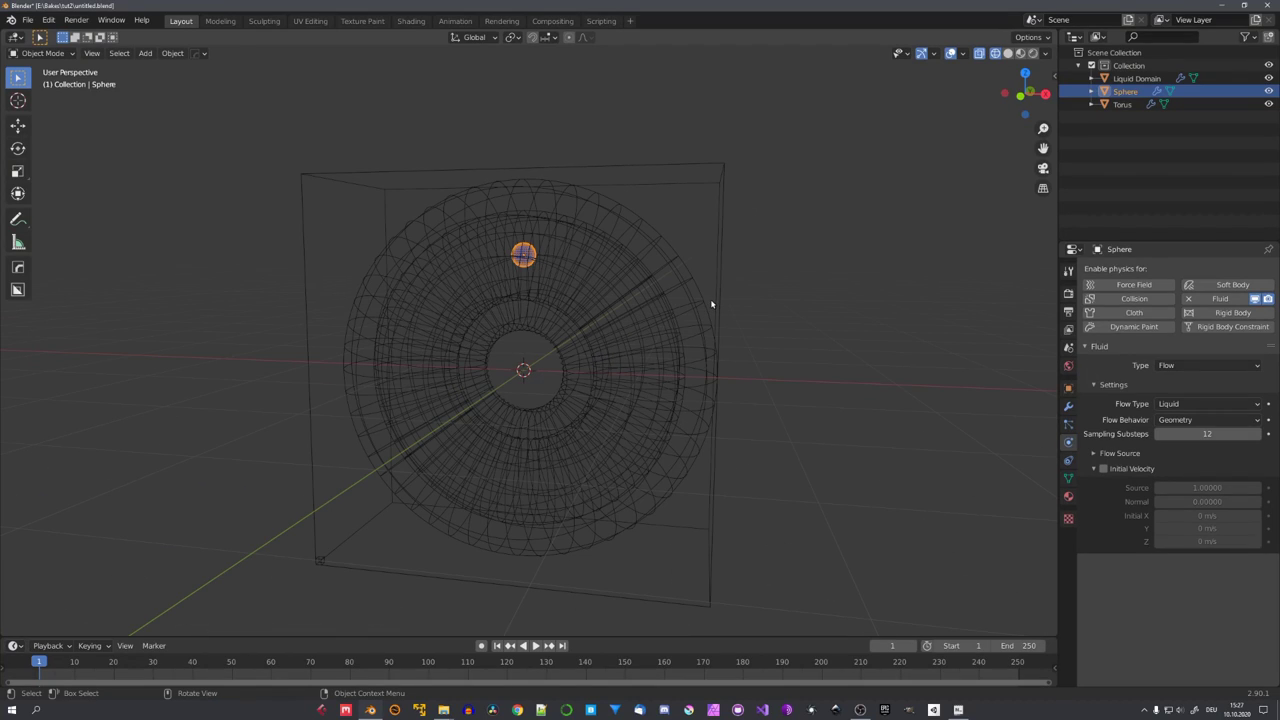
{"action": "left_click", "coordinate": [1177, 424]}
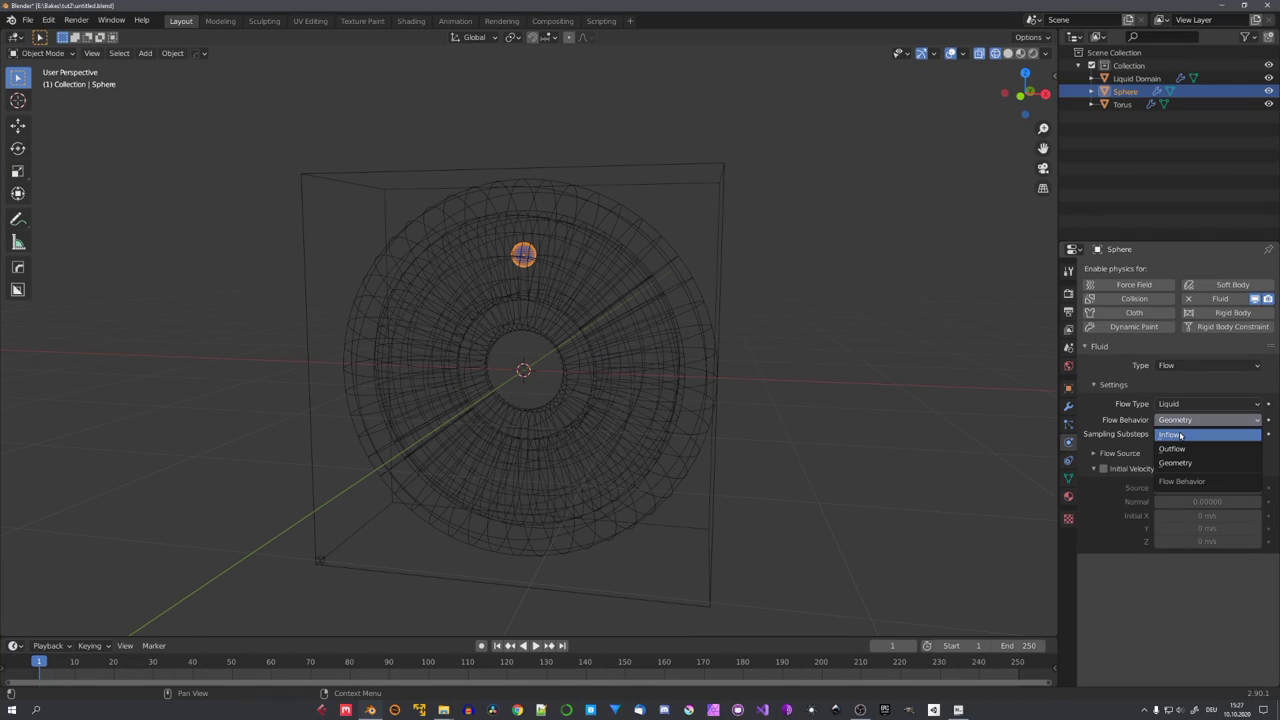
{"action": "left_click", "coordinate": [1175, 432]}
{"action": "middle_click_drag", "start_coordinate": [880, 400], "coordinate": [884, 397]}
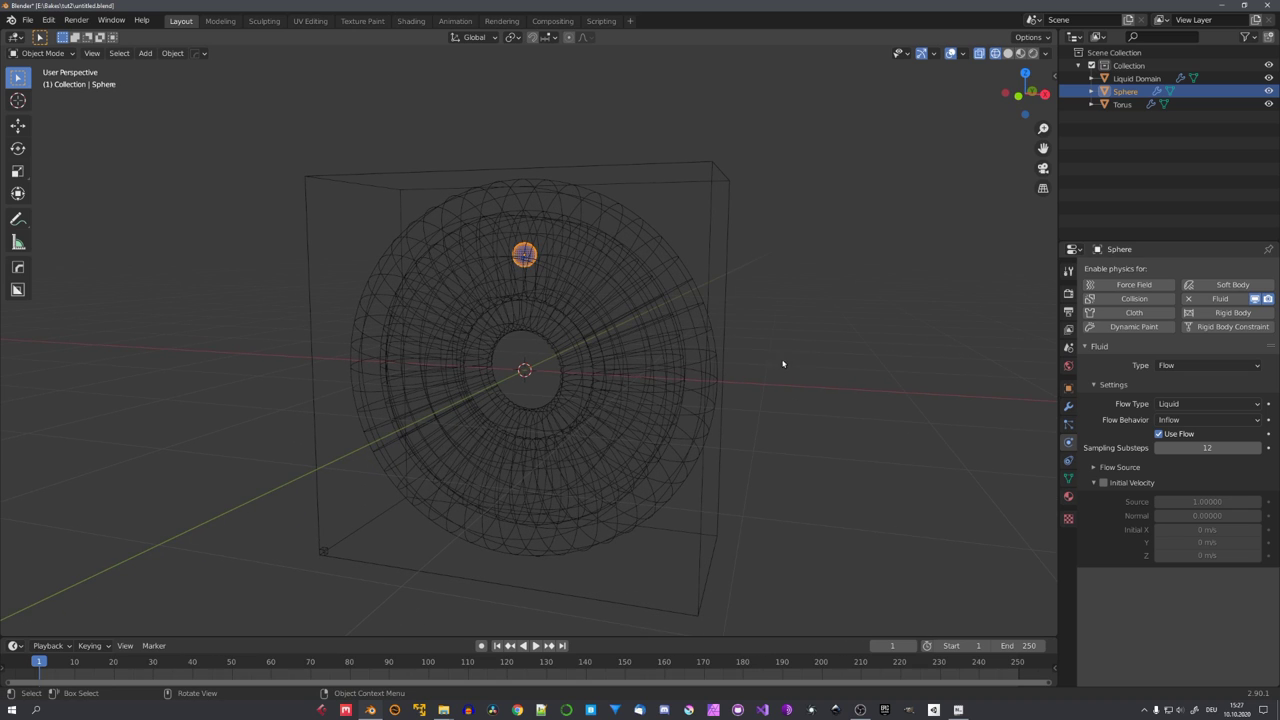
Free the liquid domain's old bake, bake its data again, and end the timeline at frame 110
{"action": "scroll", "coordinate": [580, 277], "scroll_direction": "up", "scroll_amount": 6}
{"action": "scroll", "coordinate": [609, 306], "scroll_direction": "down", "scroll_amount": 7}
{"action": "left_click", "coordinate": [693, 296]}
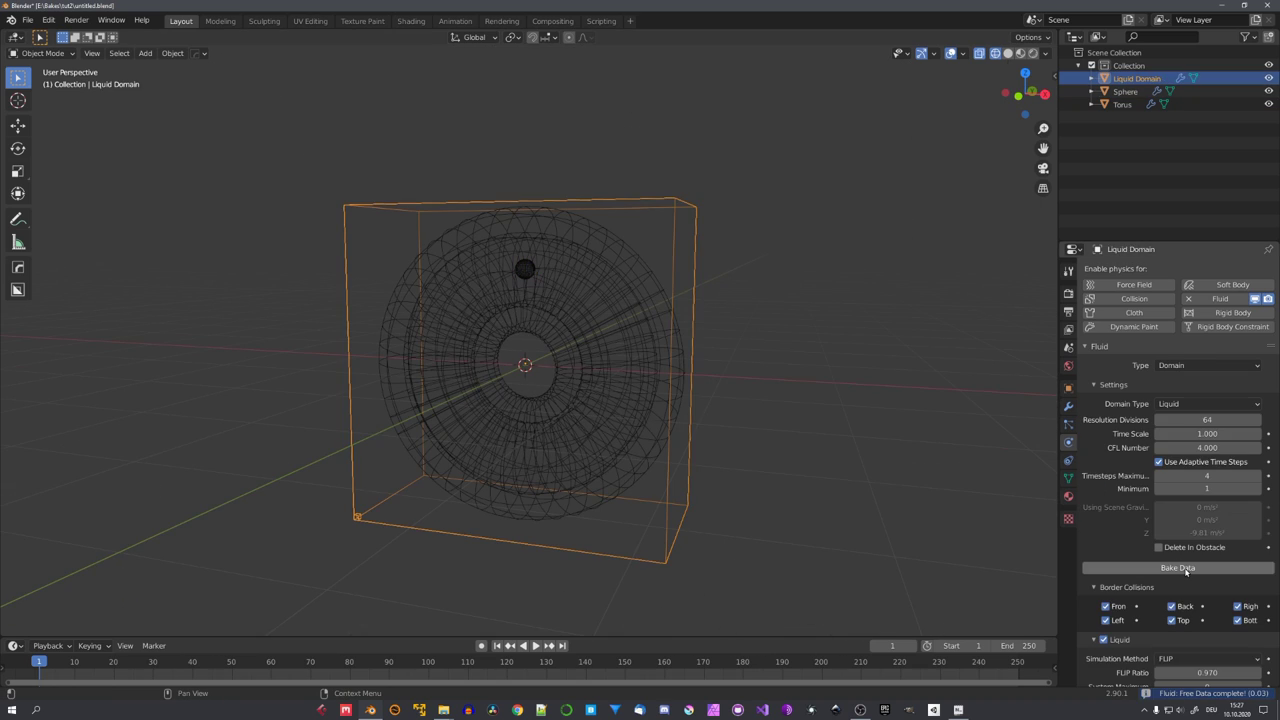
{"action": "middle_click_drag", "start_coordinate": [757, 381], "coordinate": [713, 240]}
{"action": "scroll", "coordinate": [699, 268], "scroll_direction": "down", "scroll_amount": 6}
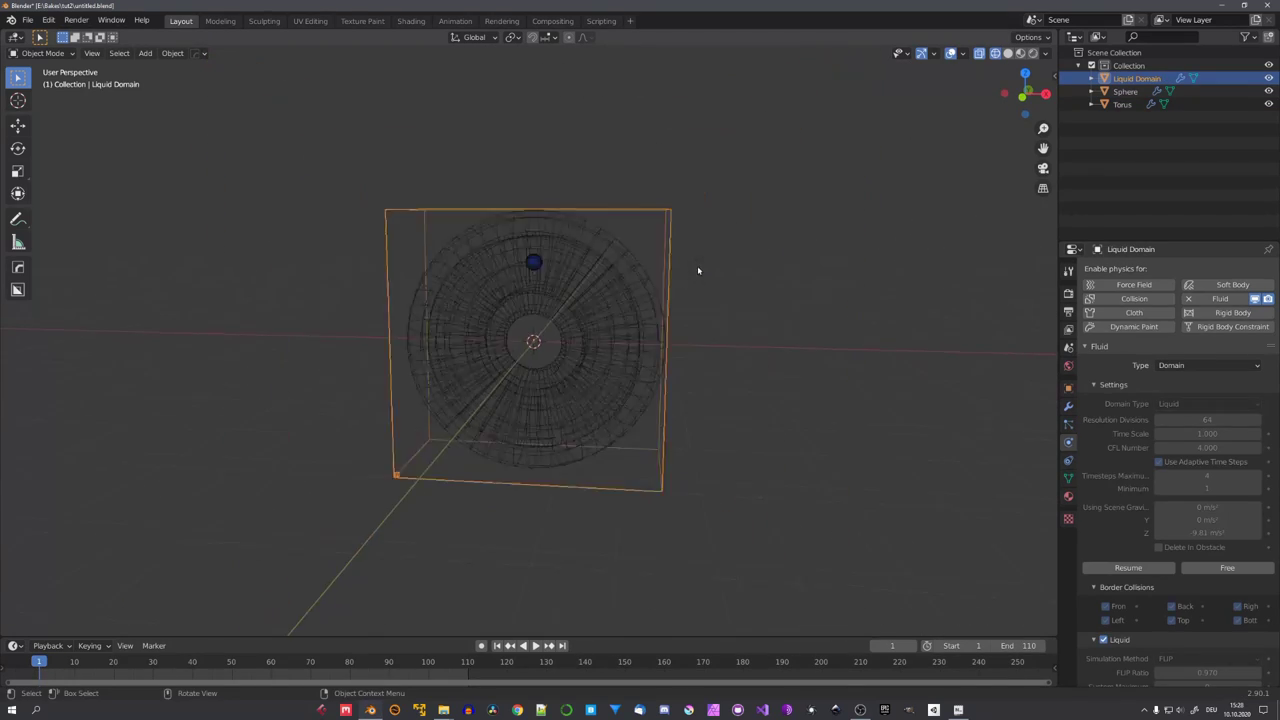
Play the inflow simulation to about frame 101 and examine how the liquid collects inside the torus
{"action": "key", "text": "space"}
{"action": "middle_click_drag", "start_coordinate": [666, 352], "coordinate": [651, 343]}
{"action": "scroll", "coordinate": [651, 343], "scroll_direction": "up", "scroll_amount": 5}
{"action": "middle_click_drag", "start_coordinate": [655, 389], "coordinate": [642, 346], "text": "shift"}
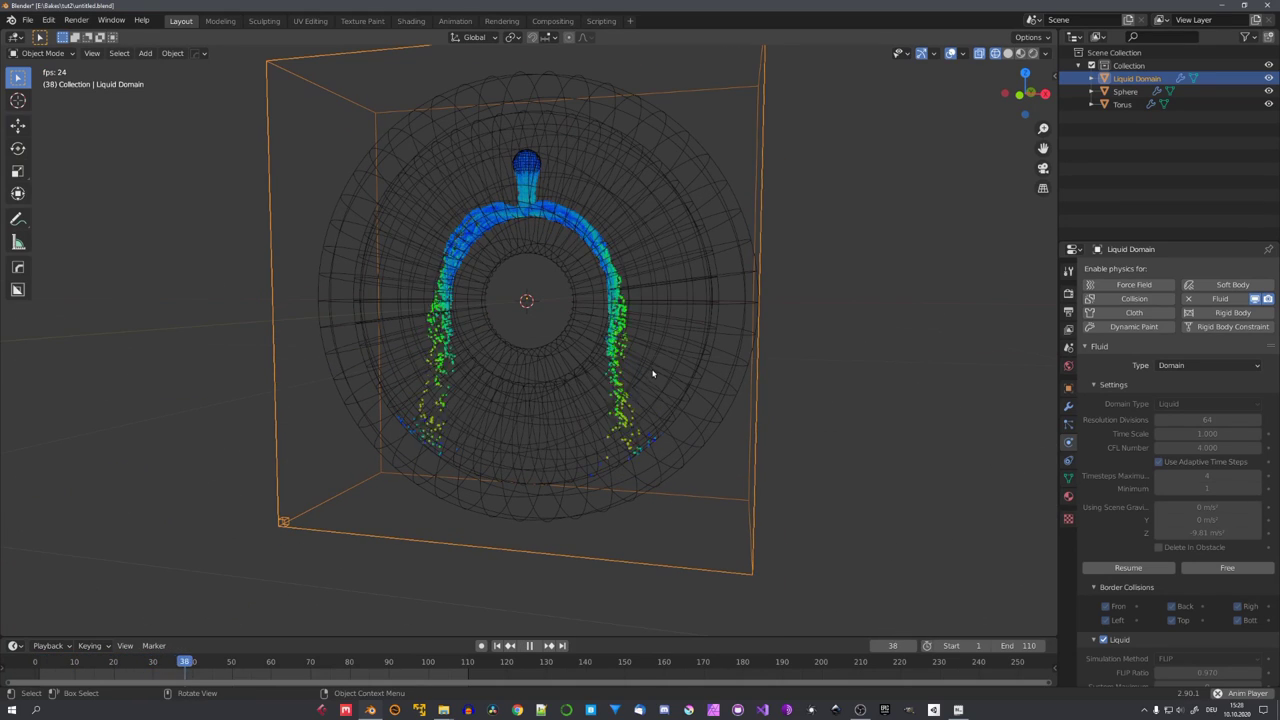
{"action": "key", "text": "space"}
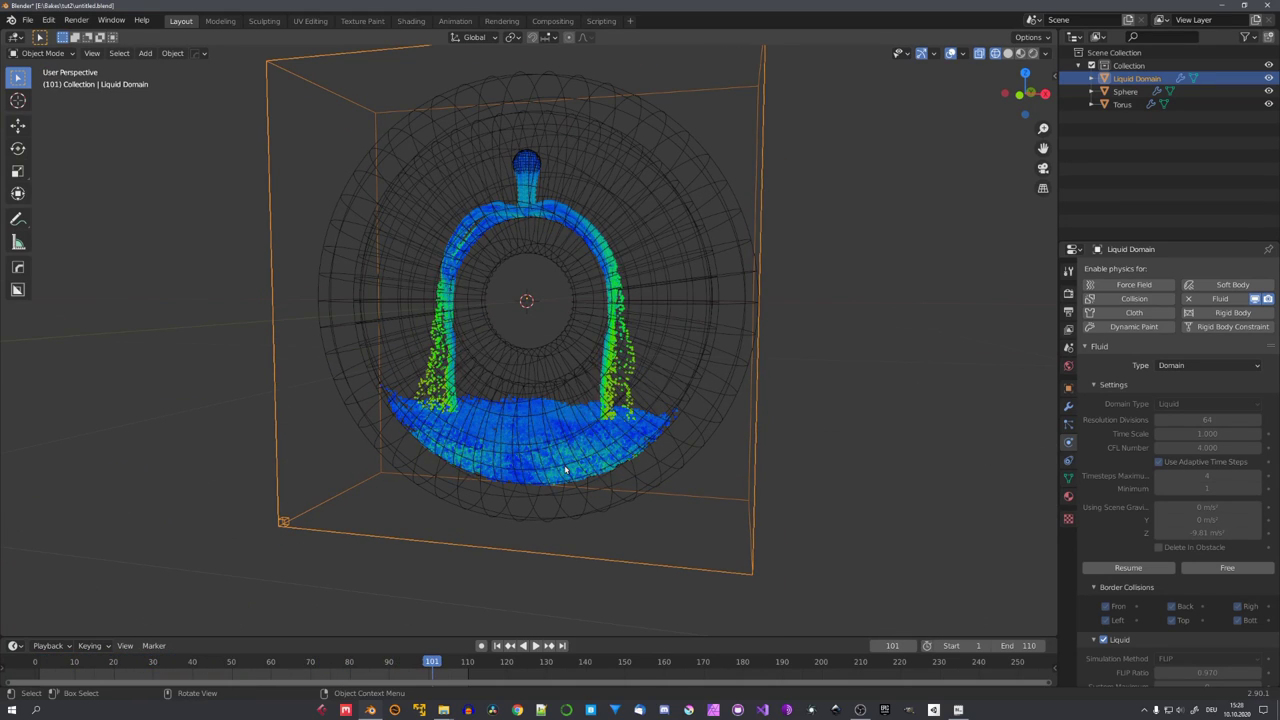
{"action": "middle_click_drag", "start_coordinate": [565, 470], "coordinate": [563, 312]}
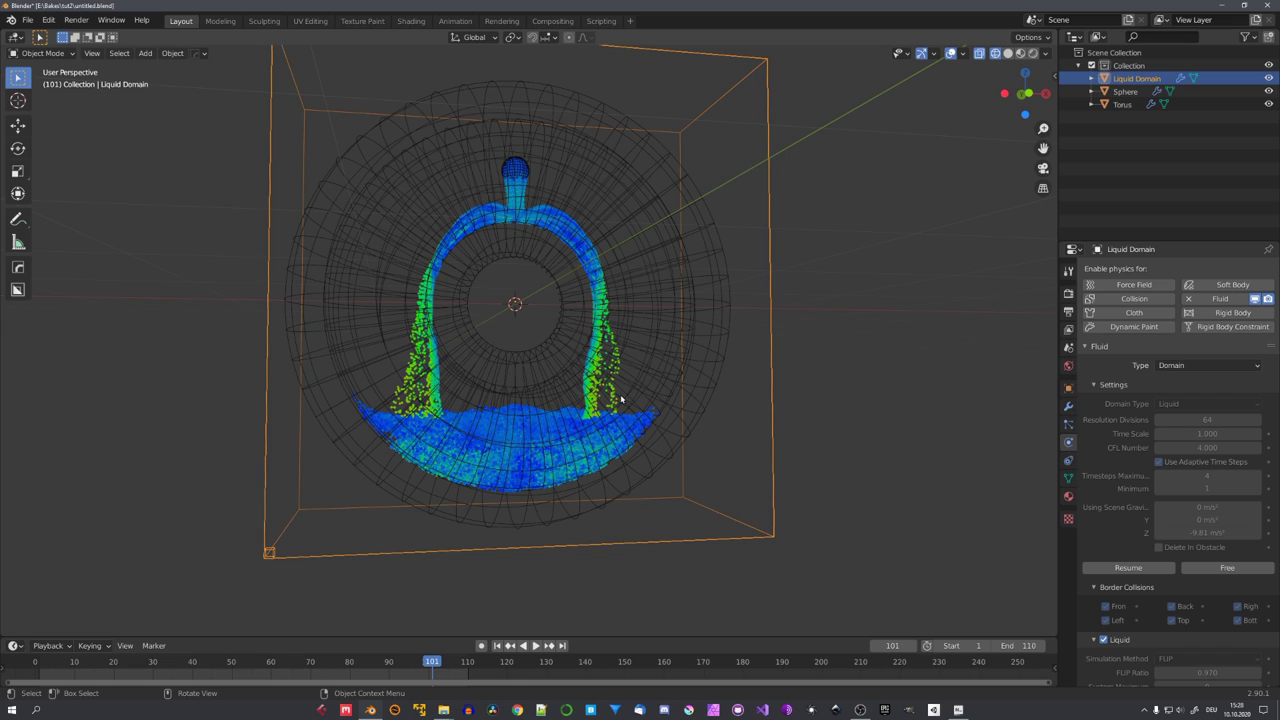
Enable Mesh for the liquid domain and bake the mesh
{"action": "scroll", "coordinate": [1110, 488], "scroll_direction": "down", "scroll_amount": 8}
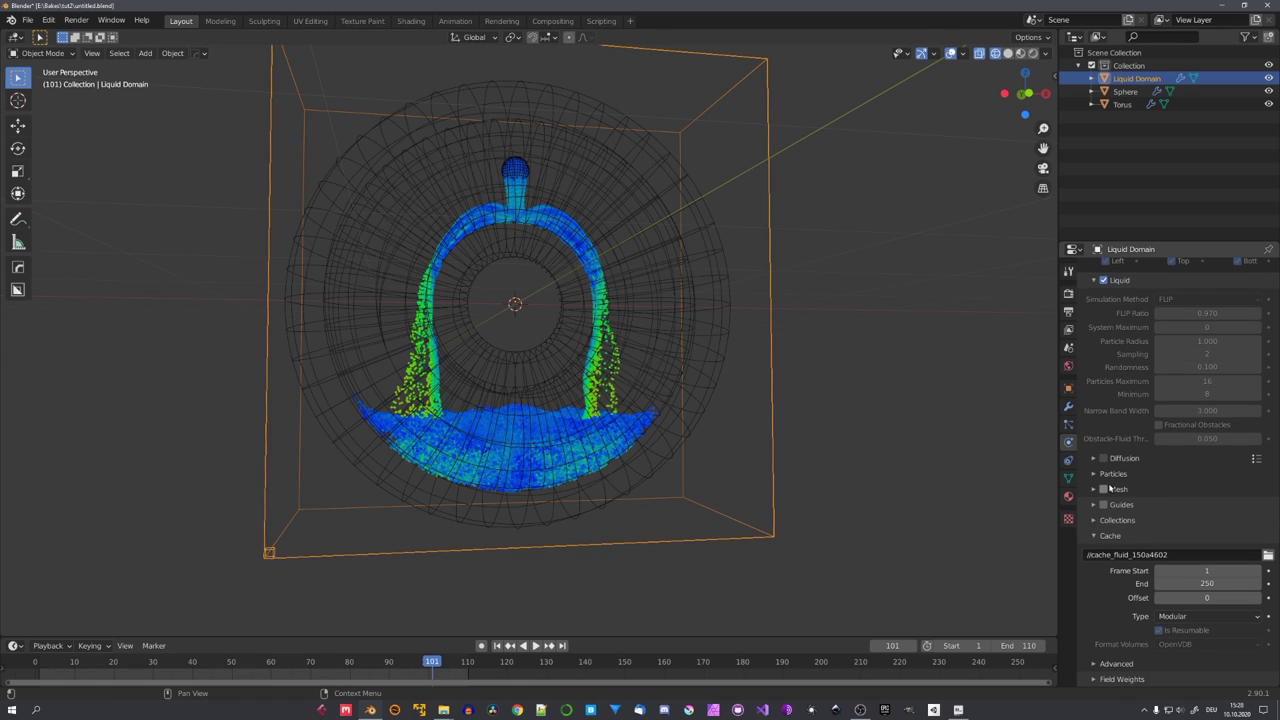
{"action": "left_click", "coordinate": [1116, 489]}
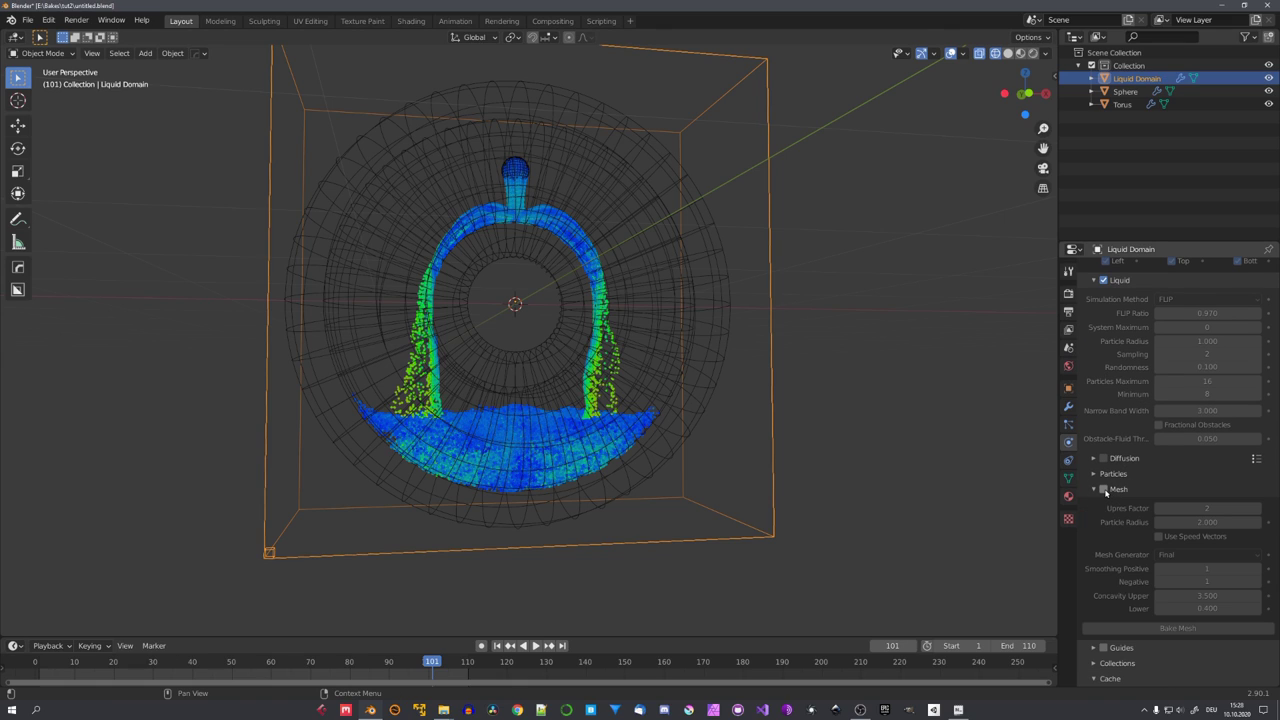
{"action": "left_click", "coordinate": [1103, 489]}
{"action": "left_click", "coordinate": [1178, 628]}
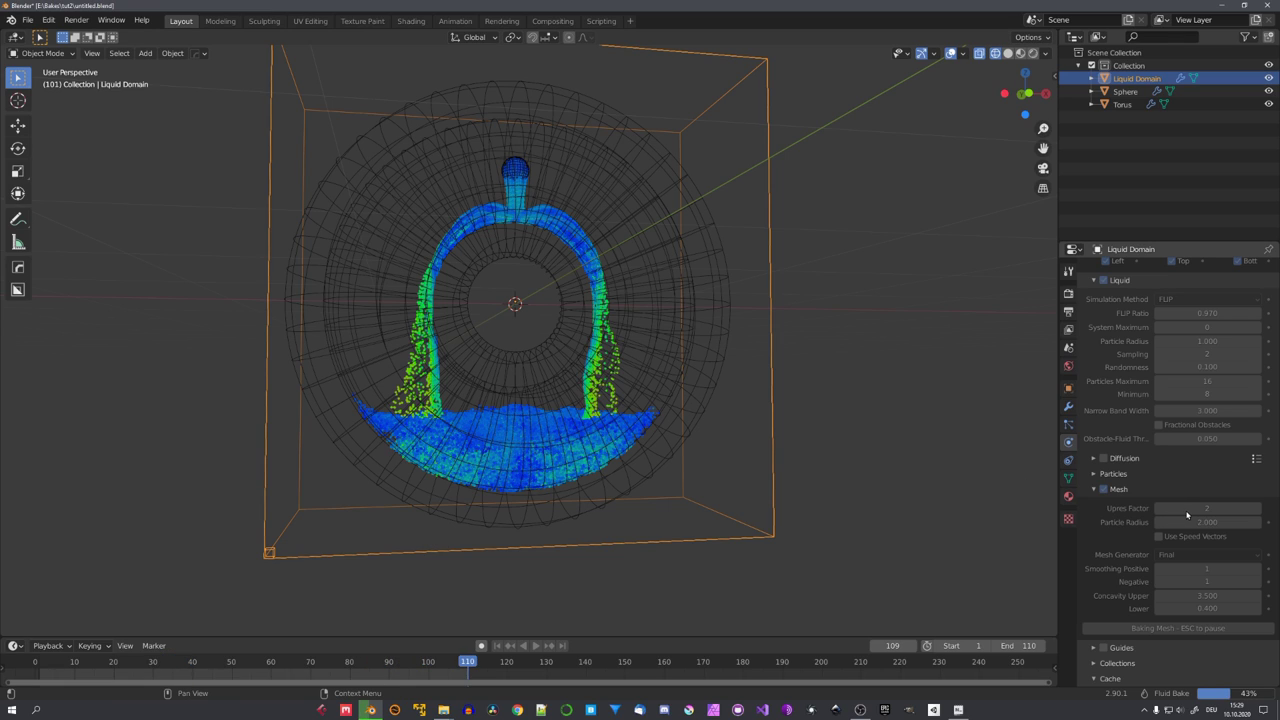
Play the simulation with its baked mesh and stop at frame 59
{"action": "key", "text": "space"}
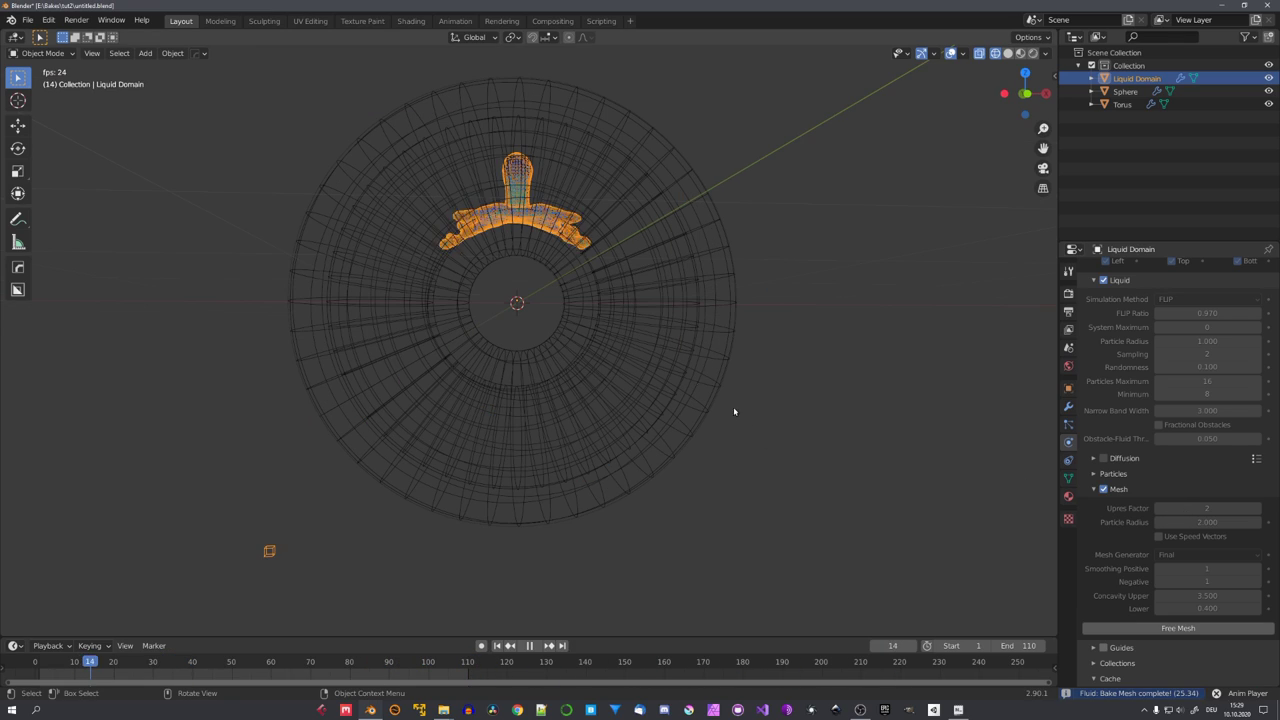
{"action": "middle_click_drag", "start_coordinate": [607, 384], "coordinate": [588, 425]}
{"action": "key", "text": "space"}
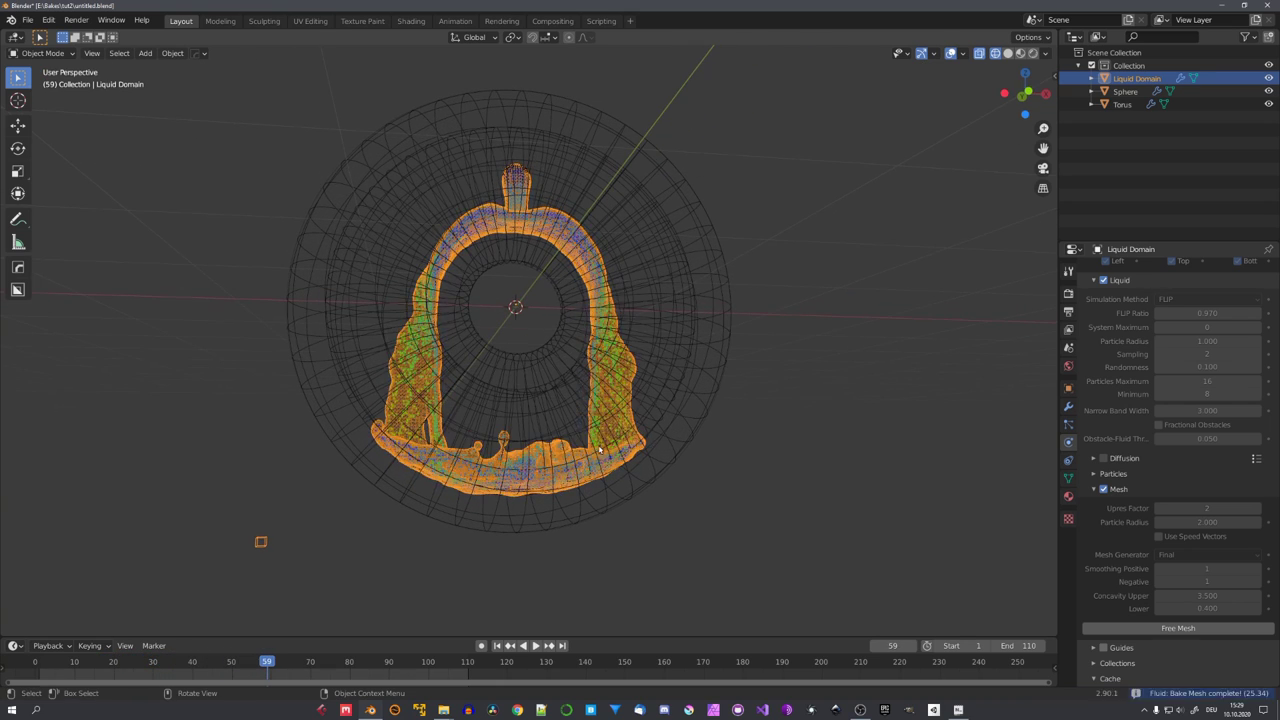
Hide the torus's Solidify modifier in the viewport and compare the liquid mesh with the torus's inner surface from the front
{"action": "key", "text": "KP_1"}
{"action": "middle_click_drag", "start_coordinate": [475, 424], "coordinate": [479, 406], "text": "shift"}
{"action": "scroll", "coordinate": [470, 430], "scroll_direction": "up", "scroll_amount": 1}
{"action": "middle_click_drag", "start_coordinate": [463, 458], "coordinate": [471, 404], "text": "shift"}
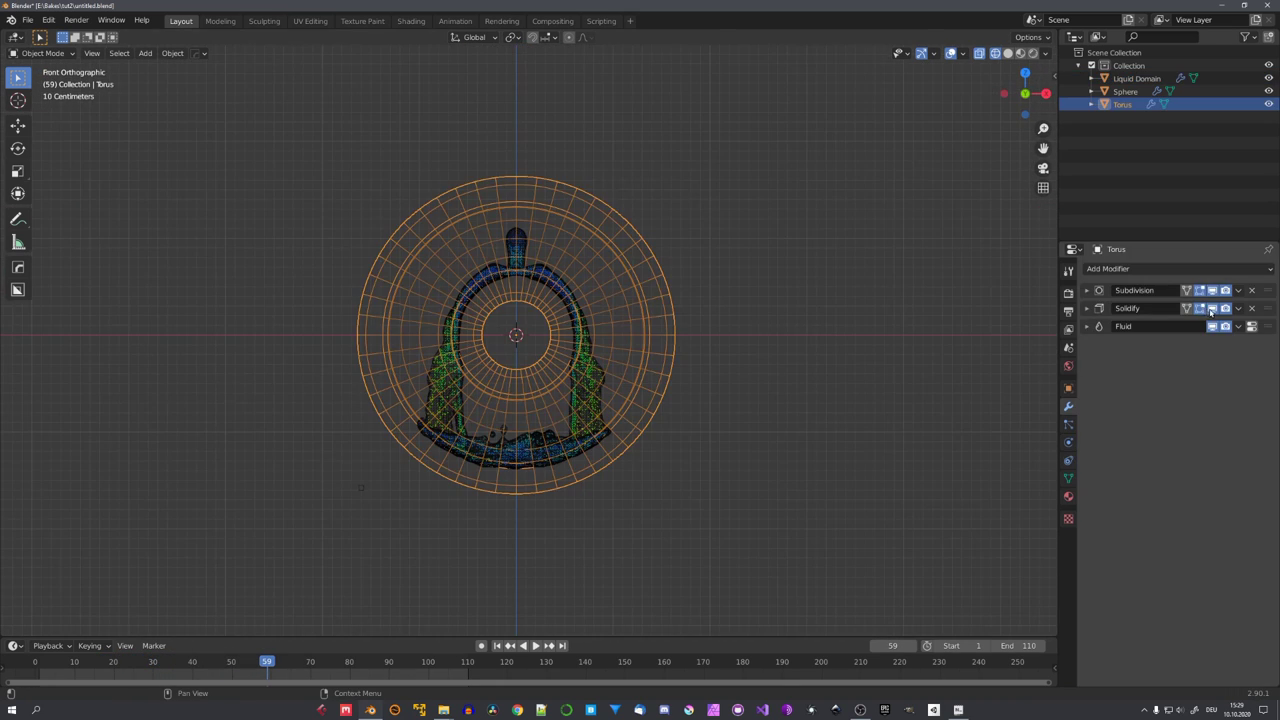
{"action": "left_click", "coordinate": [1213, 310]}
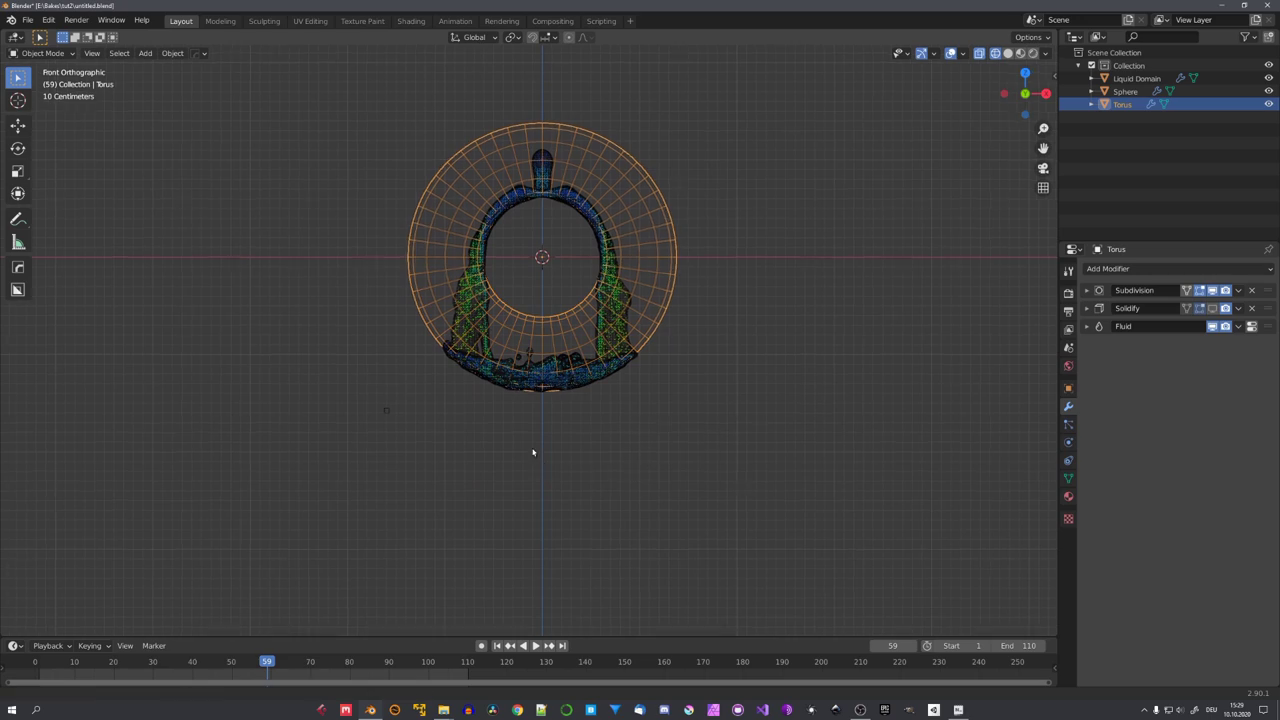
{"action": "scroll", "coordinate": [534, 449], "scroll_direction": "up", "scroll_amount": 5}
{"action": "middle_click_drag", "start_coordinate": [437, 440], "coordinate": [553, 302], "text": "ctrl"}
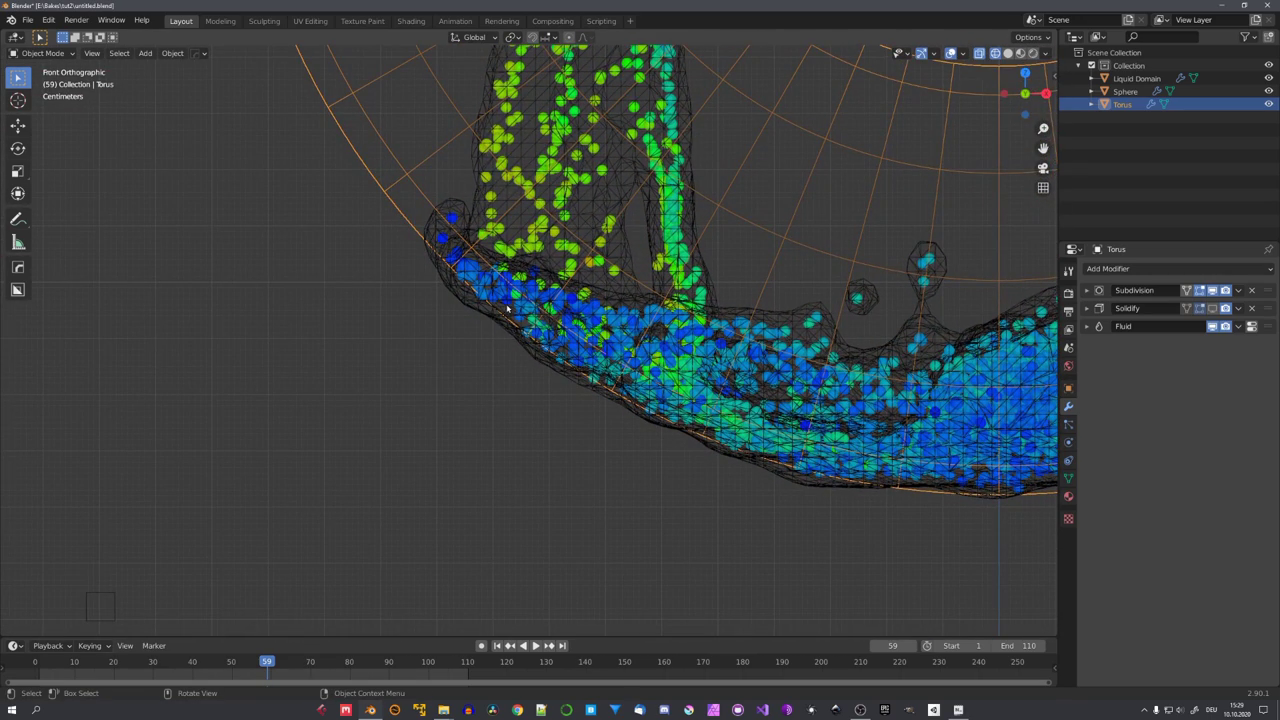
{"action": "scroll", "coordinate": [617, 274], "scroll_direction": "down", "scroll_amount": 5}
{"action": "scroll", "coordinate": [620, 366], "scroll_direction": "down", "scroll_amount": 3}
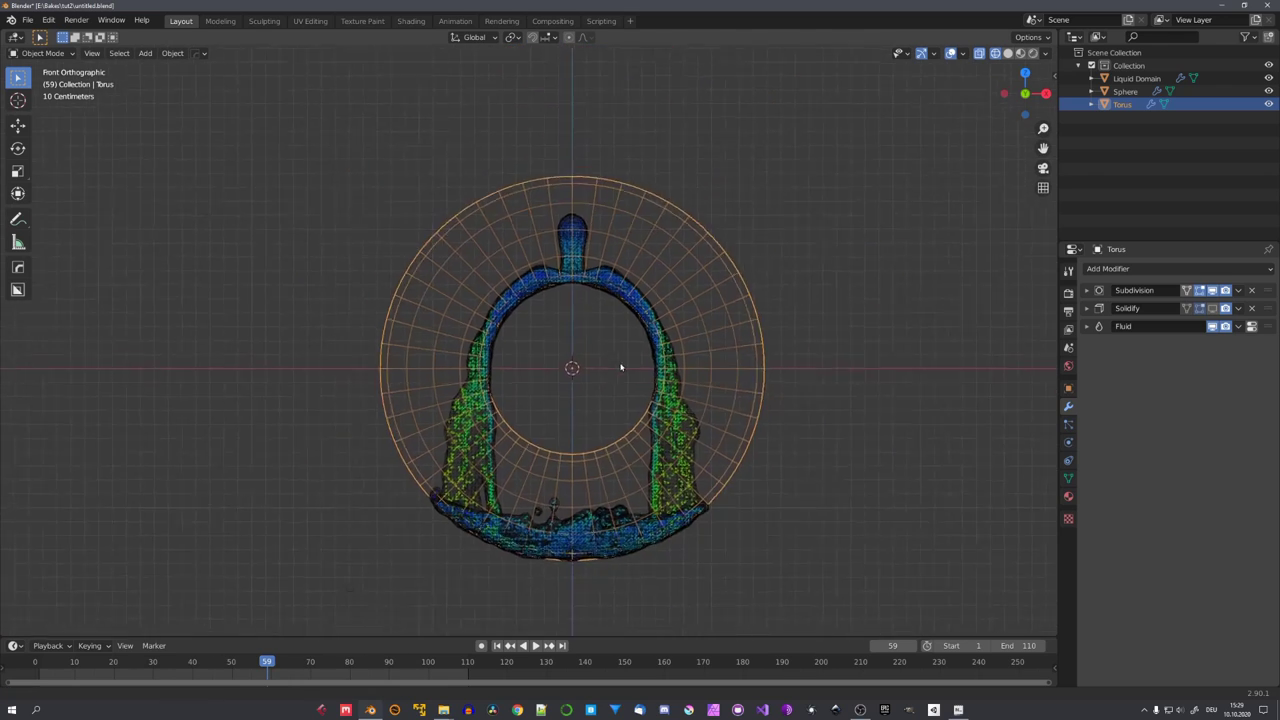
Duplicate the torus, place the copy beside the original, and remove its Solidify modifier
{"action": "middle_click_drag", "start_coordinate": [642, 393], "coordinate": [690, 425]}
{"action": "key", "text": "shift+d"}
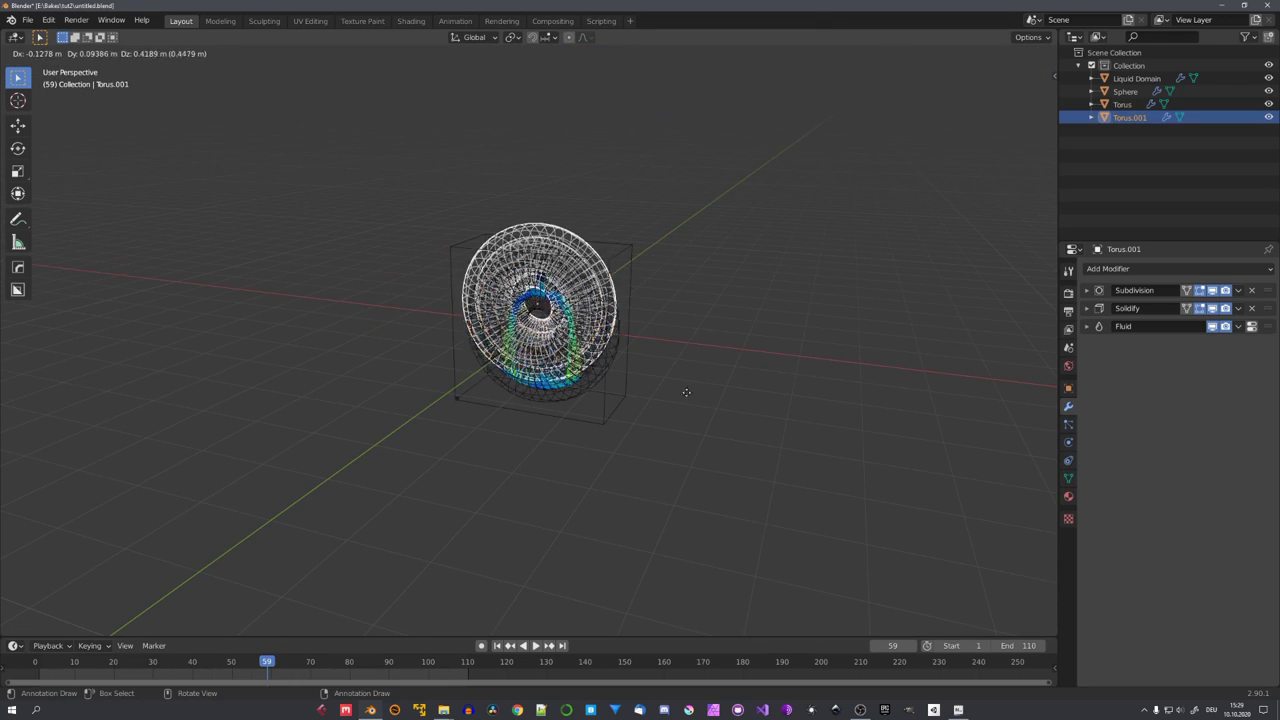
{"action": "left_click", "coordinate": [897, 349]}
{"action": "middle_click_drag", "start_coordinate": [897, 349], "coordinate": [1127, 342]}
{"action": "left_click", "coordinate": [1252, 308]}
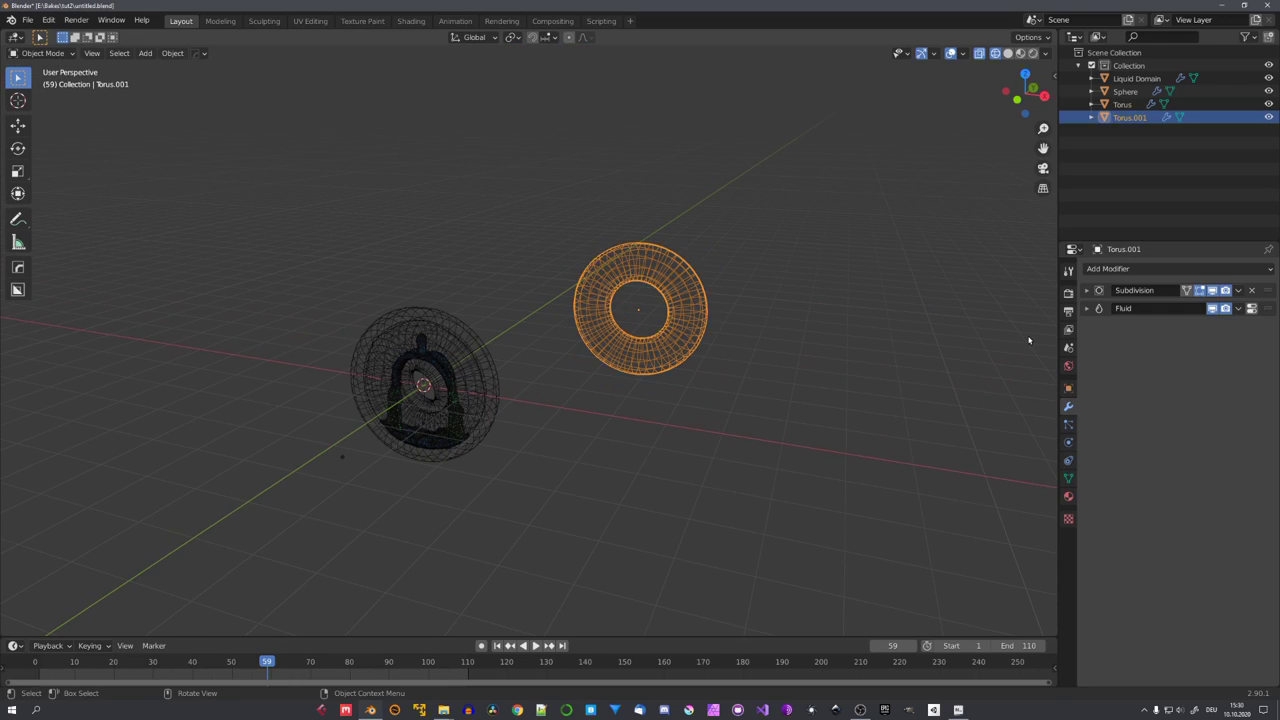
{"action": "middle_click_drag", "start_coordinate": [1009, 339], "coordinate": [943, 358], "text": "shift"}
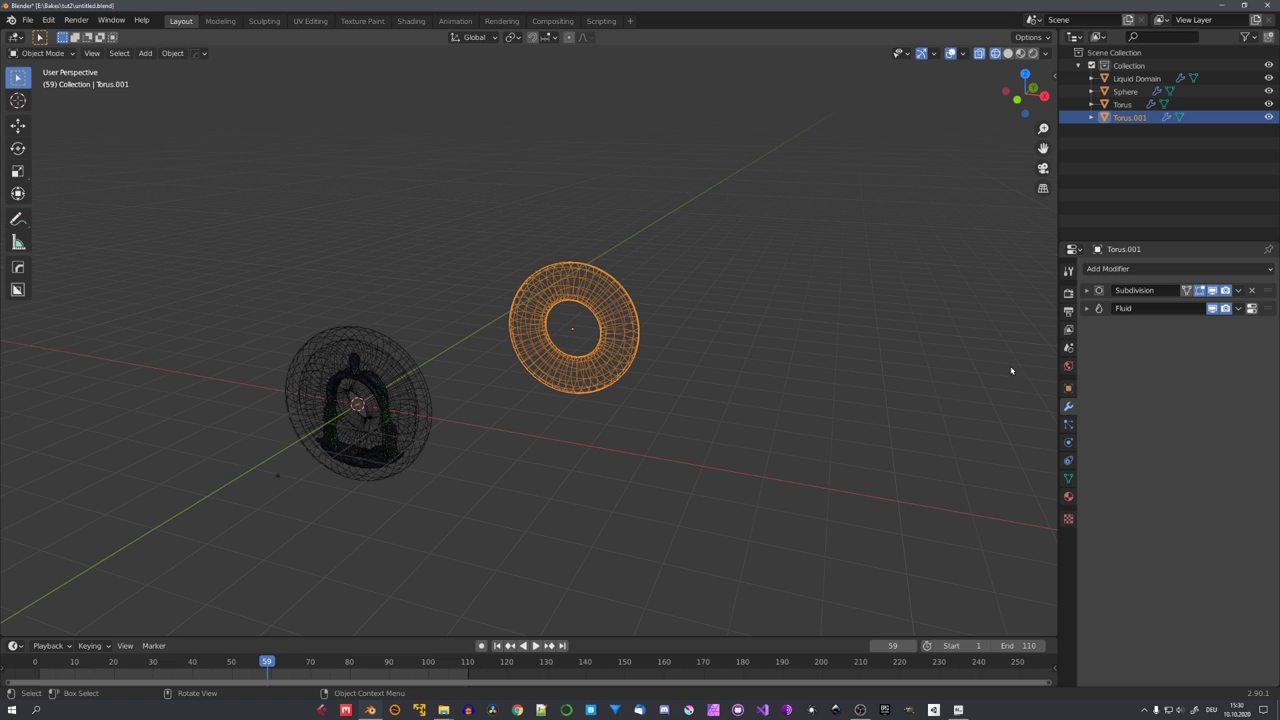
Remove the Fluid physics from the duplicated torus, move it back into the original, and return to frame 1
{"action": "left_click", "coordinate": [1068, 442]}
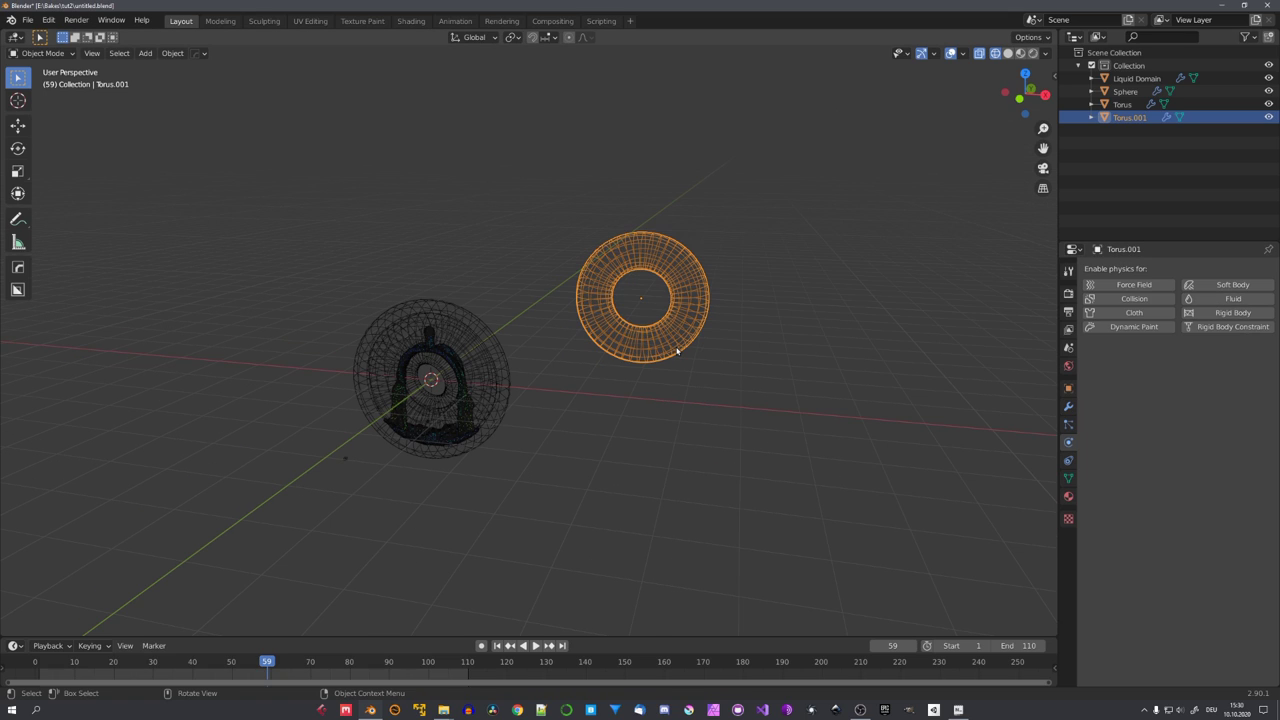
{"action": "mouse_move", "coordinate": [673, 350]}
{"action": "middle_mouse_down"}
{"action": "mouse_move", "coordinate": [680, 340]}
{"action": "mouse_move", "coordinate": [577, 391]}
{"action": "mouse_move", "coordinate": [666, 349]}
{"action": "middle_mouse_up"}
{"action": "key", "text": "shift+Left"}
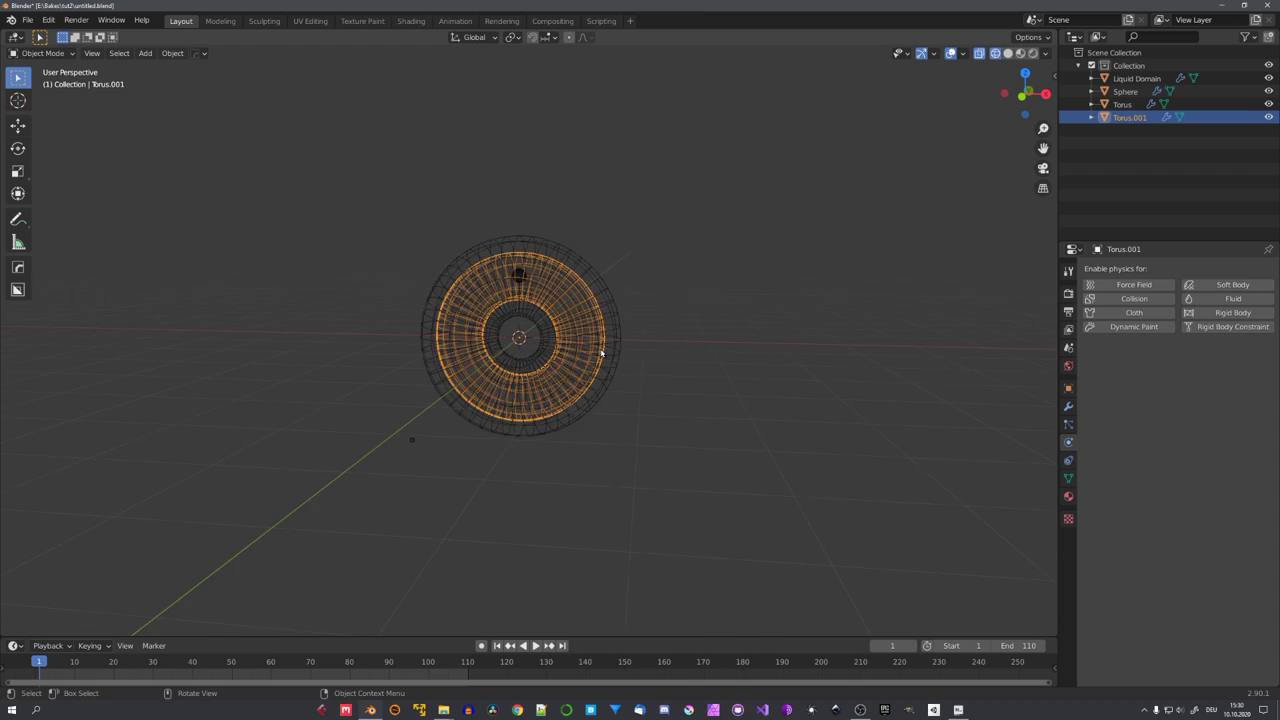
Rename the duplicated torus as Boolean
{"action": "scroll", "coordinate": [603, 350], "scroll_direction": "up", "scroll_amount": 5}
{"action": "double_click", "coordinate": [1132, 117]}
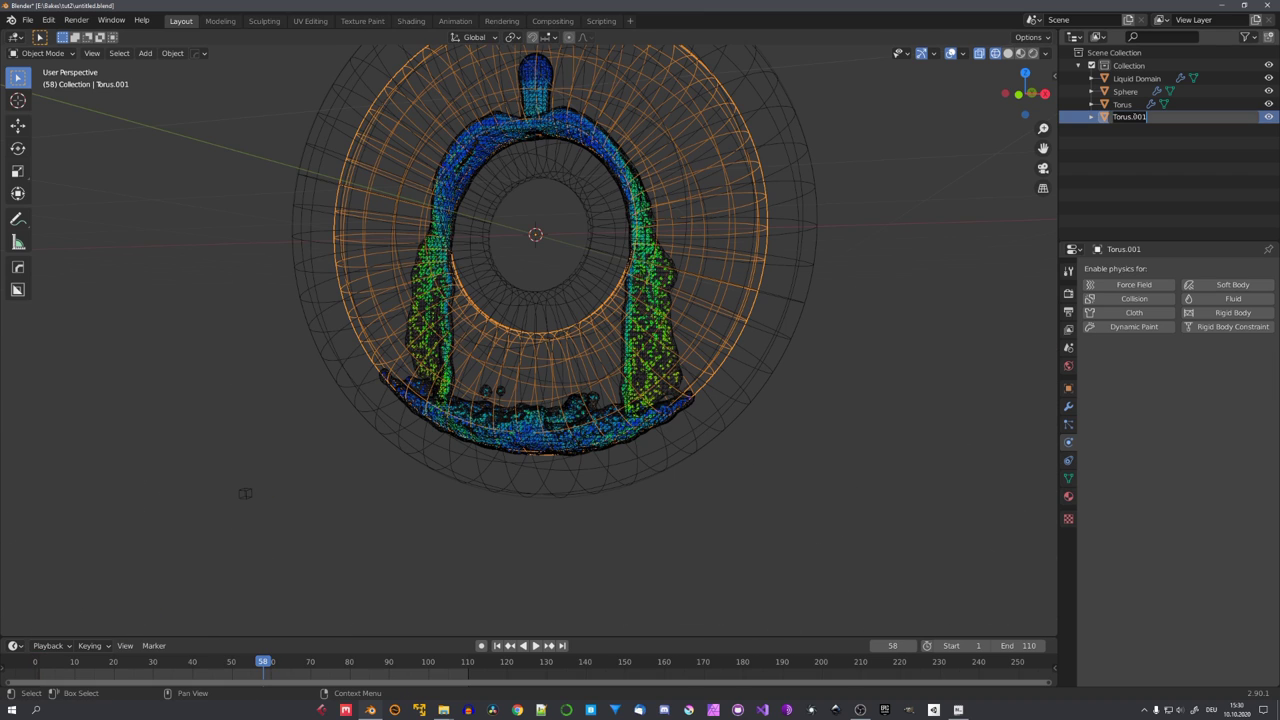
{"action": "type", "text": "Boolean"}
{"action": "key", "text": "Return"}
Add a Boolean modifier to the liquid domain with the object named Boolean as its target
{"action": "left_click", "coordinate": [674, 346]}
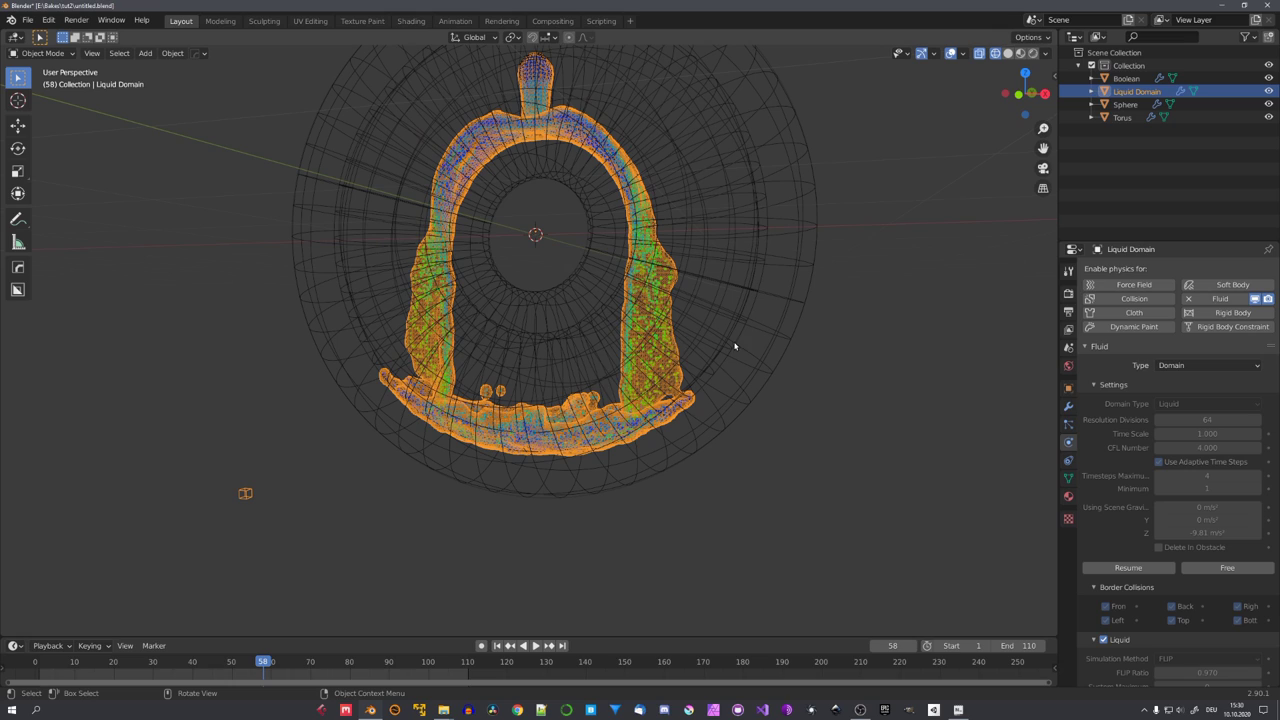
{"action": "left_click", "coordinate": [1068, 406]}
{"action": "left_click", "coordinate": [1098, 269]}
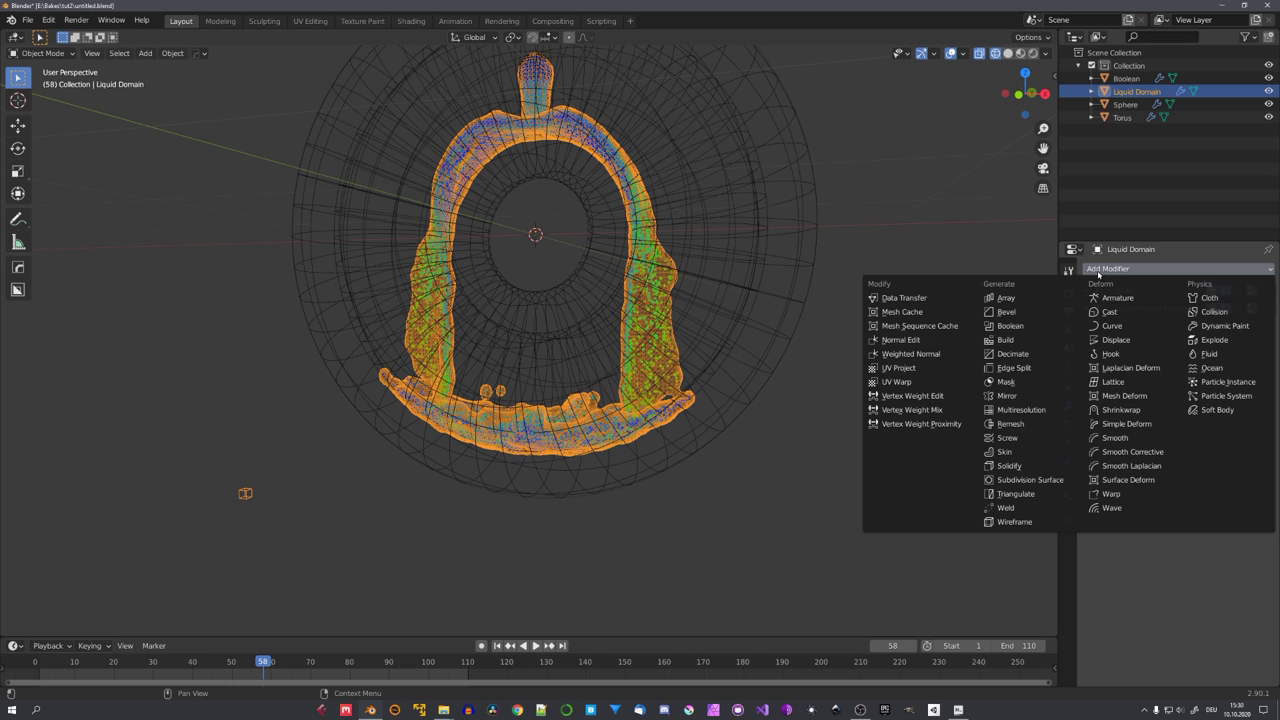
{"action": "left_click", "coordinate": [1010, 326]}
{"action": "left_click", "coordinate": [1168, 362]}
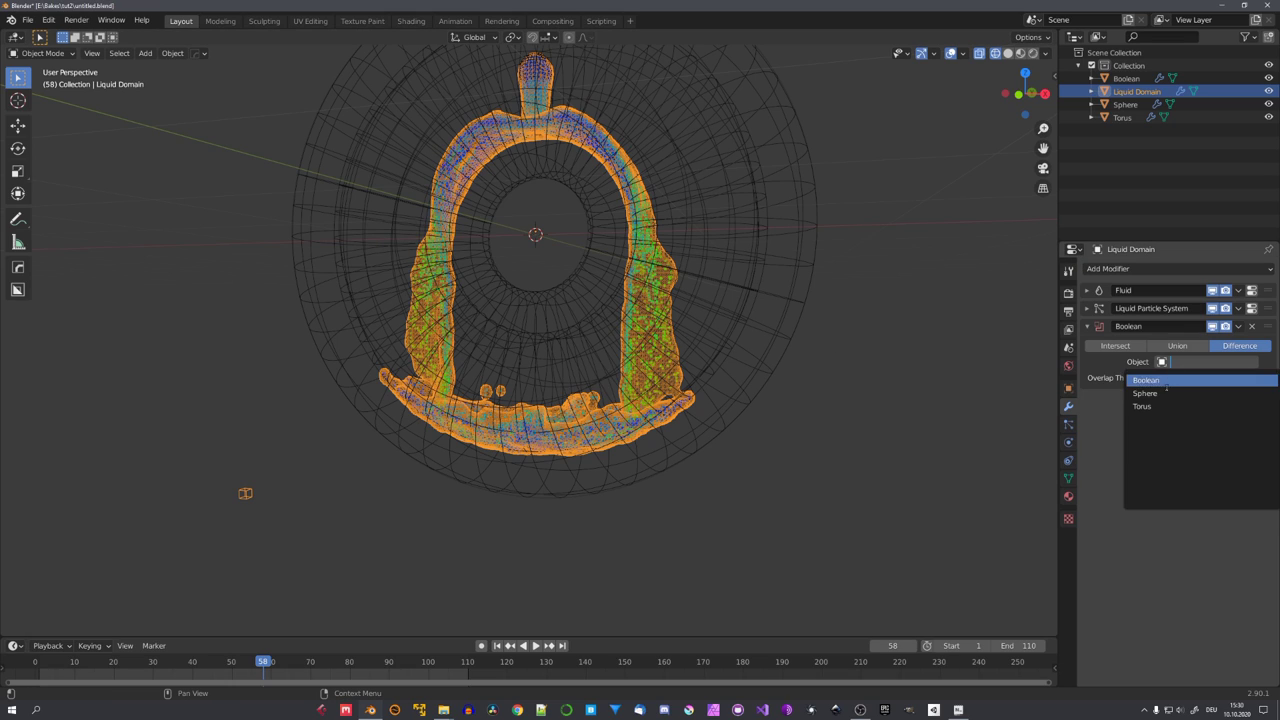
{"action": "left_click", "coordinate": [1146, 380]}
{"action": "middle_click_drag", "start_coordinate": [640, 450], "coordinate": [731, 406]}
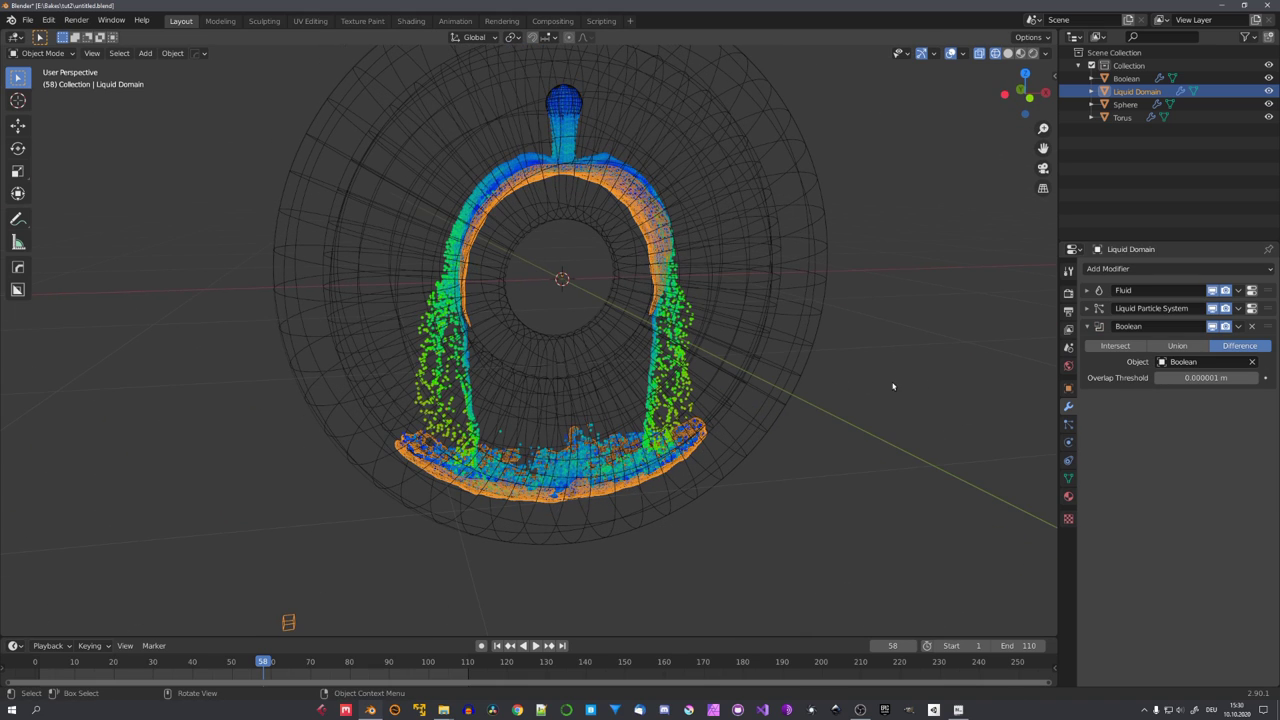
Switch the liquid domain's Boolean modifier to Intersect and inspect the liquid's edge from the front
{"action": "left_click", "coordinate": [1116, 346]}
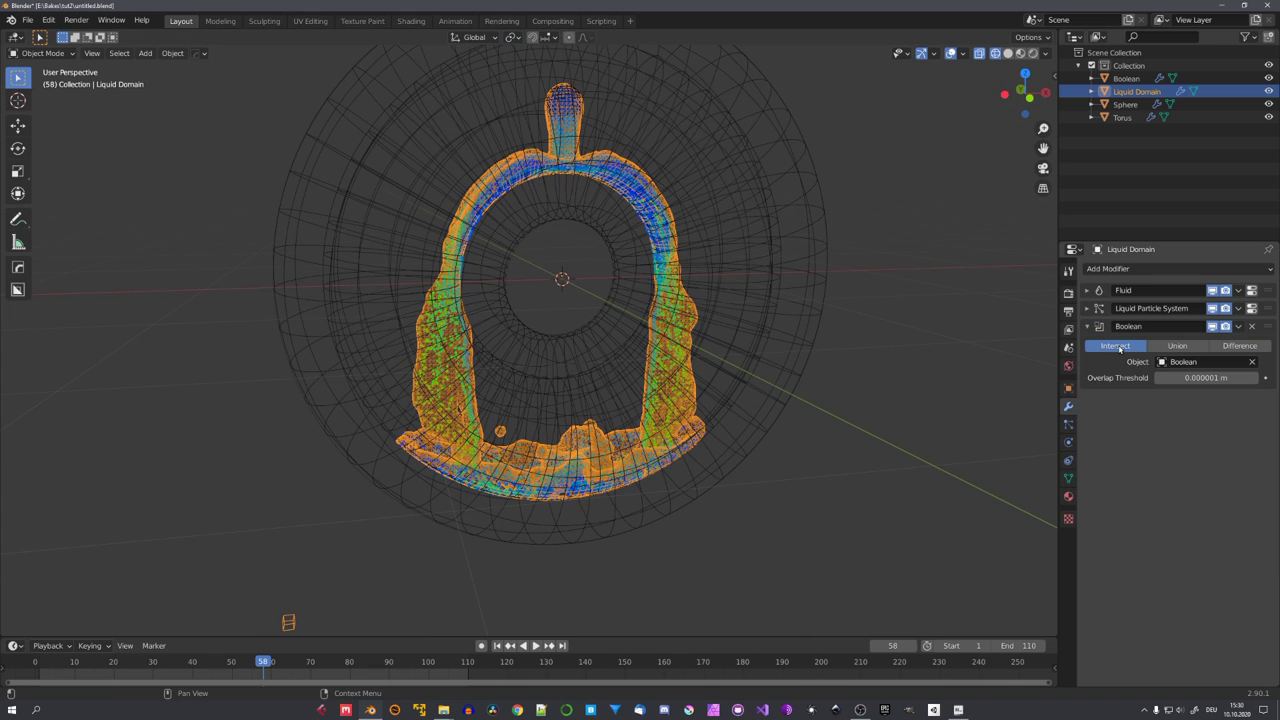
{"action": "key", "text": "KP_1"}
{"action": "scroll", "coordinate": [574, 400], "scroll_direction": "up", "scroll_amount": 5}
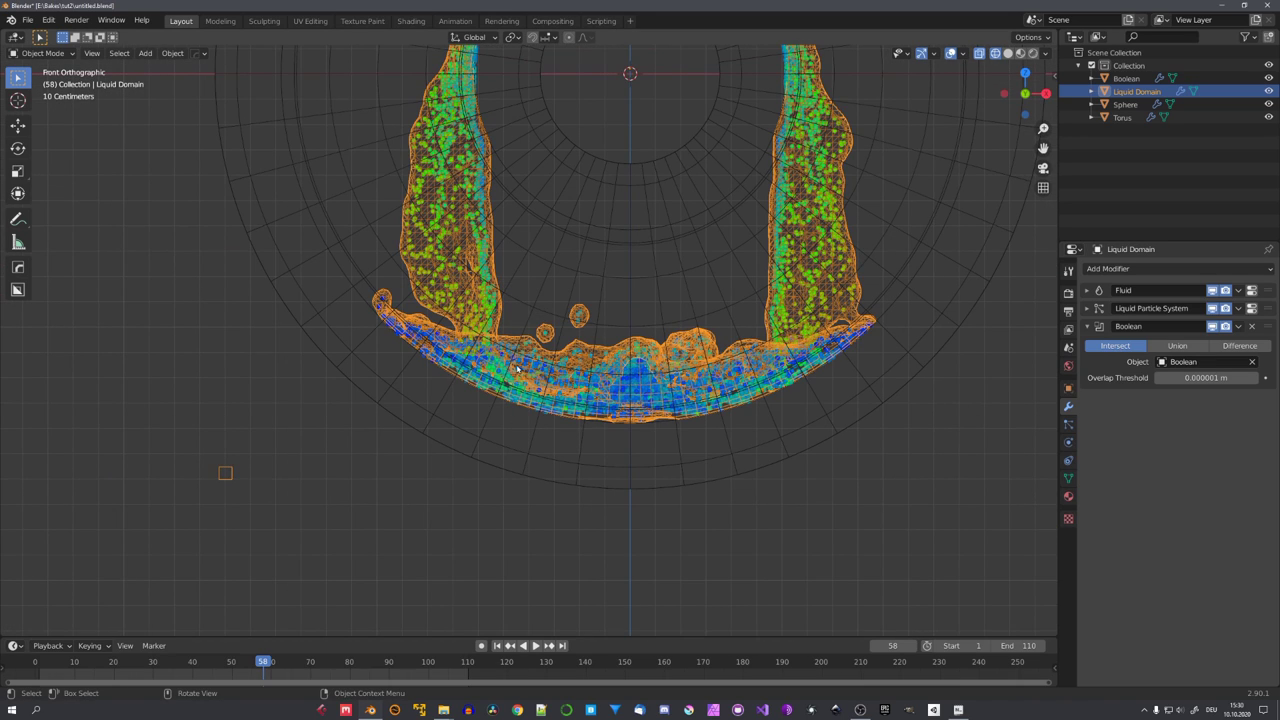
Hide the Boolean object in both the viewport and renders
{"action": "middle_click_drag", "start_coordinate": [516, 369], "coordinate": [630, 430]}
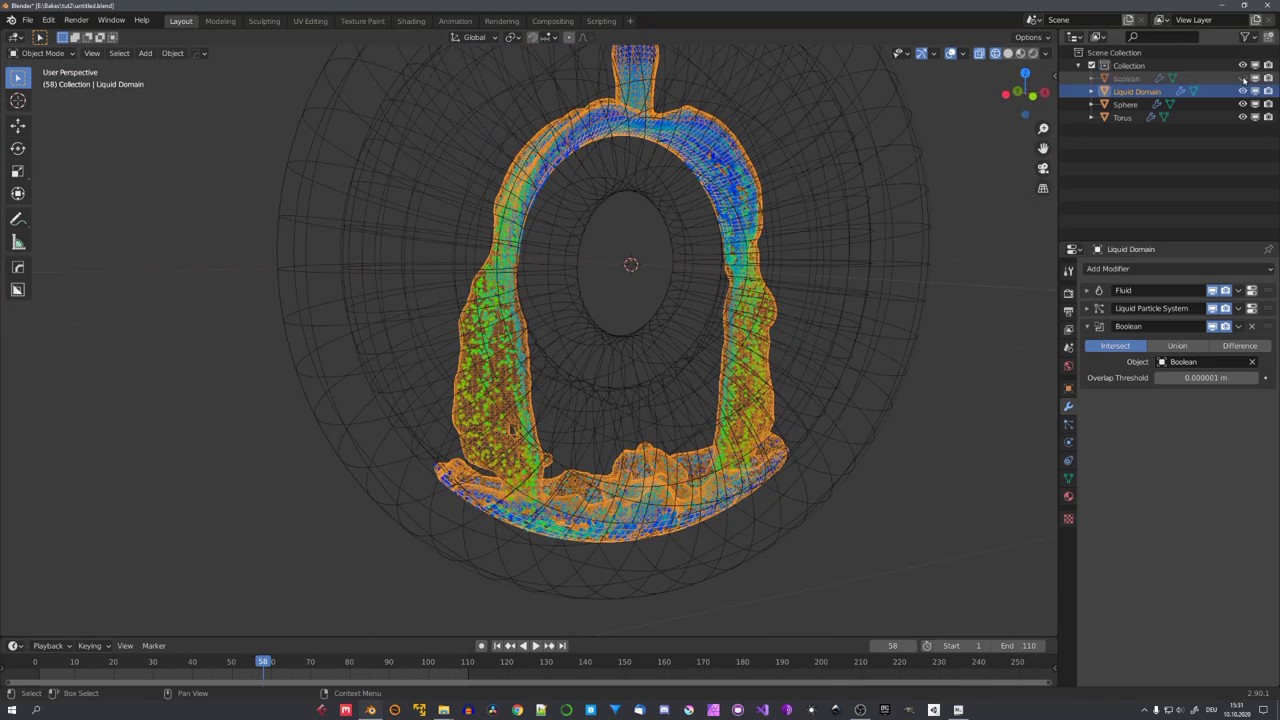
{"action": "scroll", "coordinate": [834, 229], "scroll_direction": "down", "scroll_amount": 5}
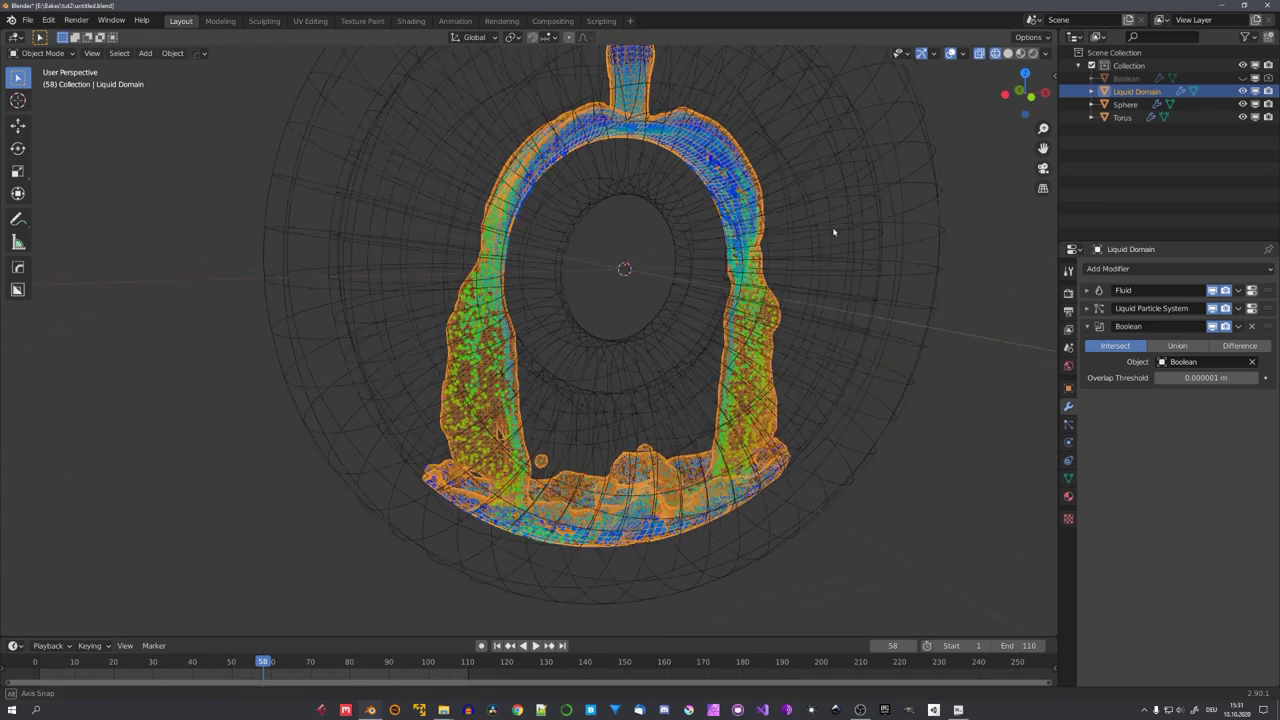
Check the torus's normals in solid shading using the Face Orientation overlay, and return to wireframe
{"action": "middle_click_drag", "start_coordinate": [811, 237], "coordinate": [637, 358]}
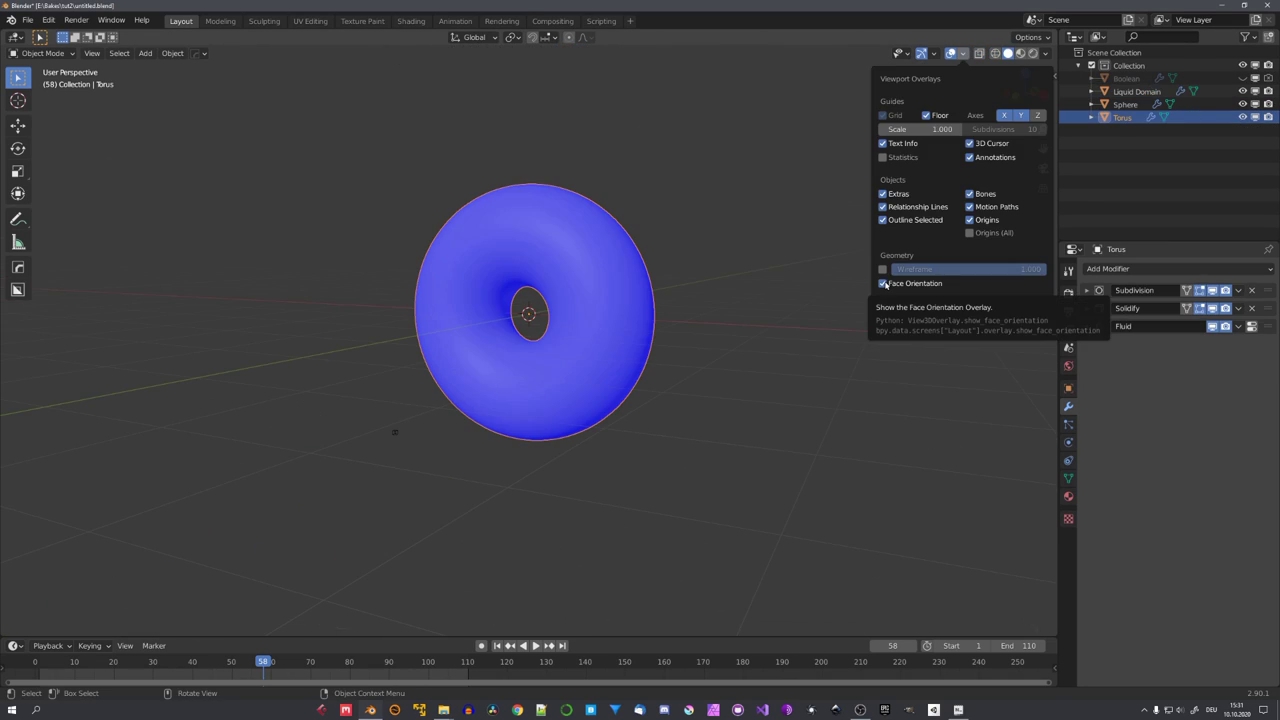
{"action": "scroll", "coordinate": [700, 326], "scroll_direction": "up", "scroll_amount": 5}
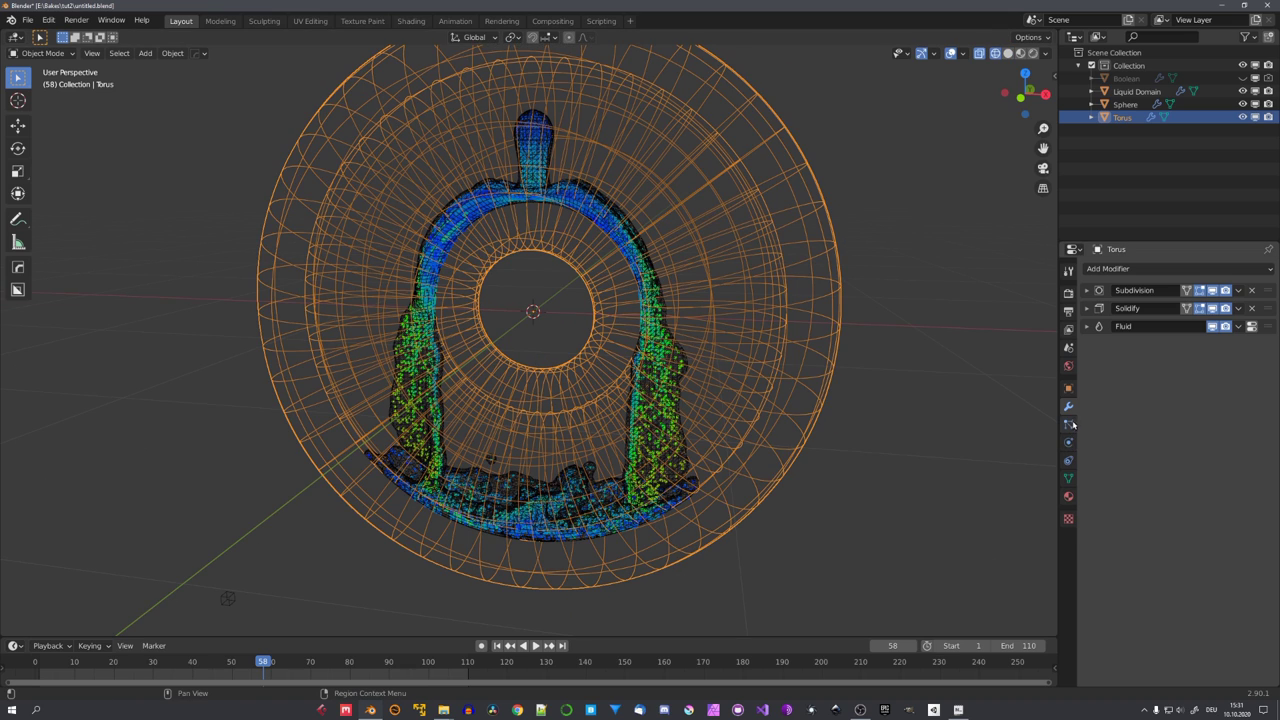
Set the thickness of the torus's Solidify modifier to 0.05 m
{"action": "left_click", "coordinate": [1087, 308]}
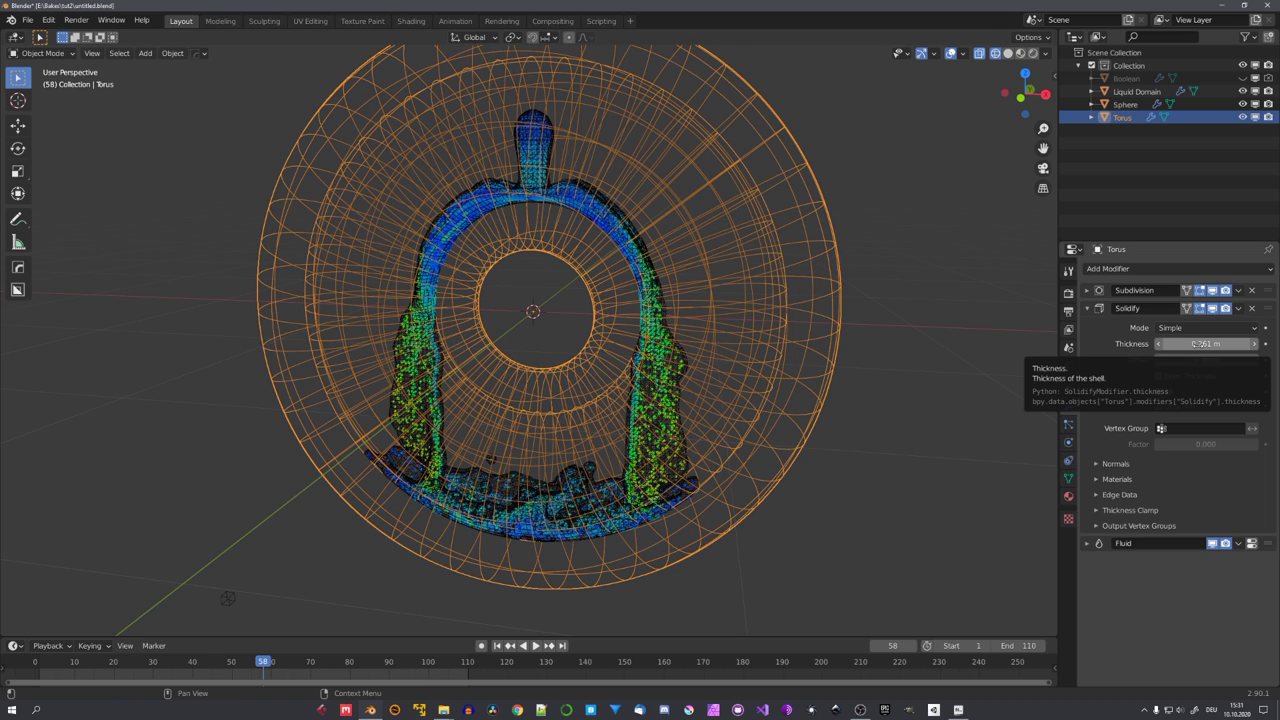
{"action": "double_click", "coordinate": [1215, 344]}
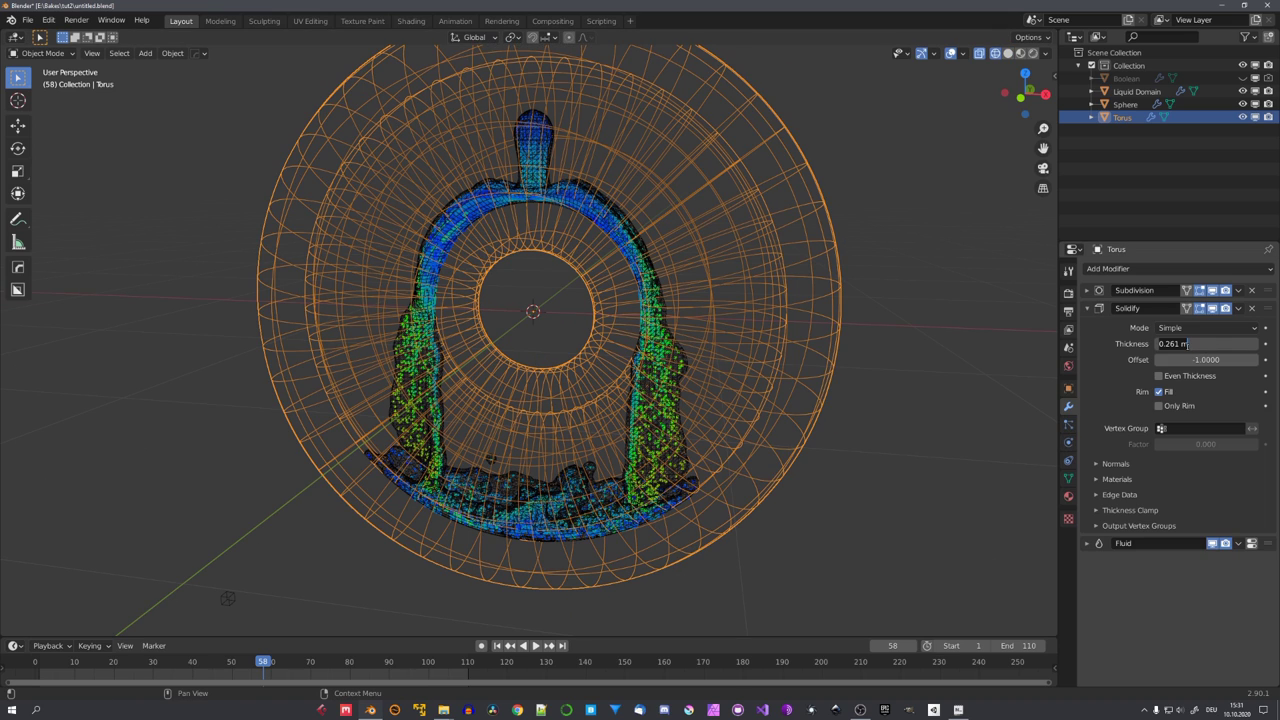
{"action": "type", "text": "05"}
{"action": "key", "text": "Return"}
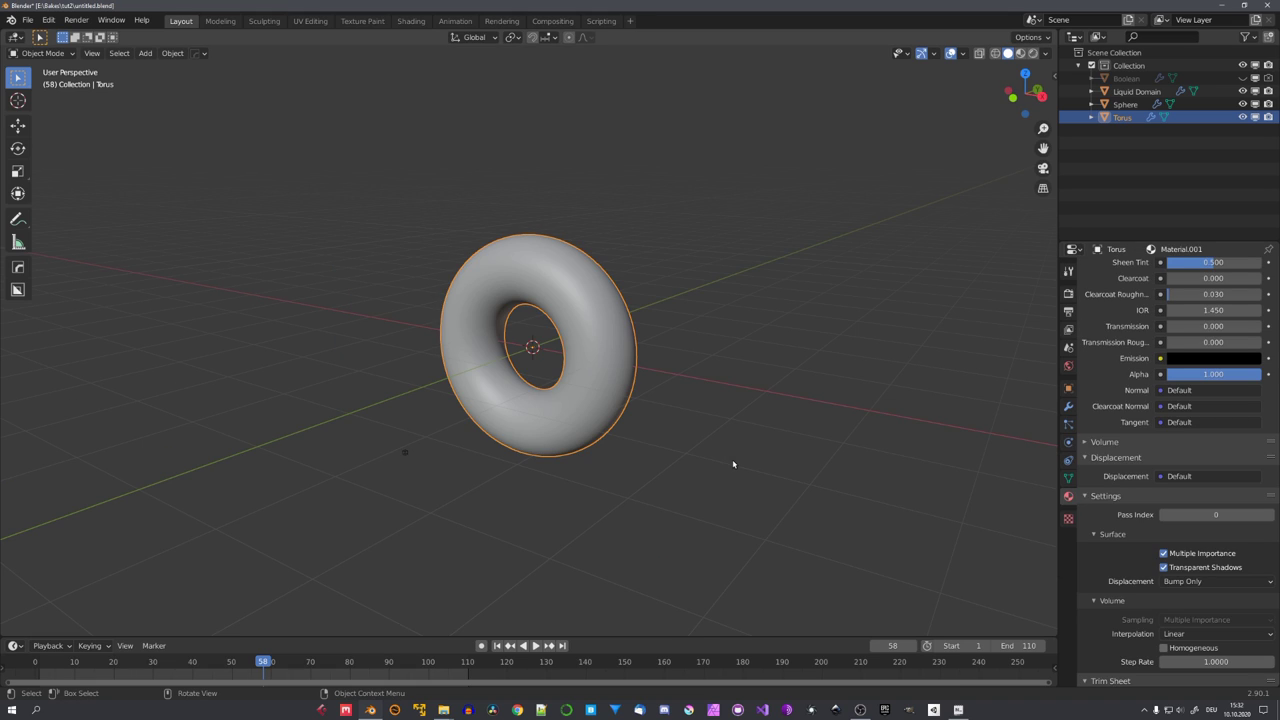
Change the torus material's surface shader to Glass BSDF and set its roughness to 0.000
{"action": "scroll", "coordinate": [697, 384], "scroll_direction": "up", "scroll_amount": 3}
{"action": "middle_click_drag", "start_coordinate": [695, 383], "coordinate": [658, 381]}
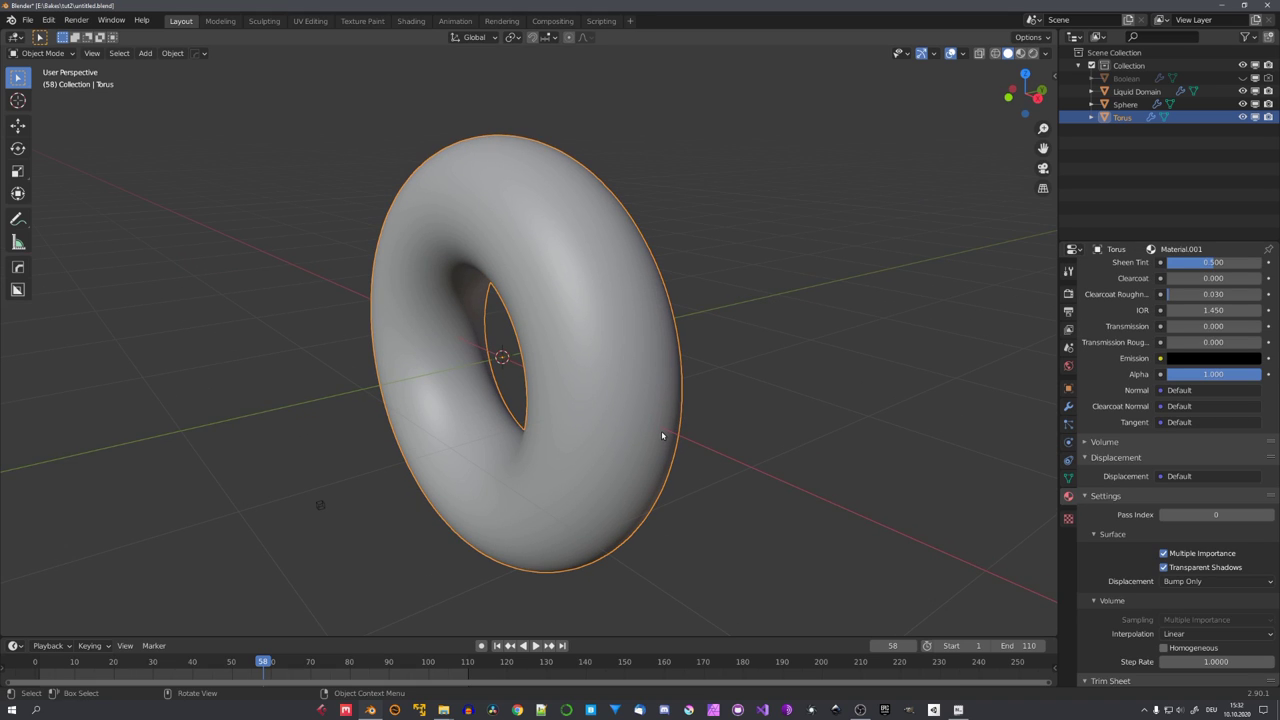
{"action": "scroll", "coordinate": [1180, 400], "scroll_direction": "up", "scroll_amount": 15}
{"action": "left_click", "coordinate": [1186, 365]}
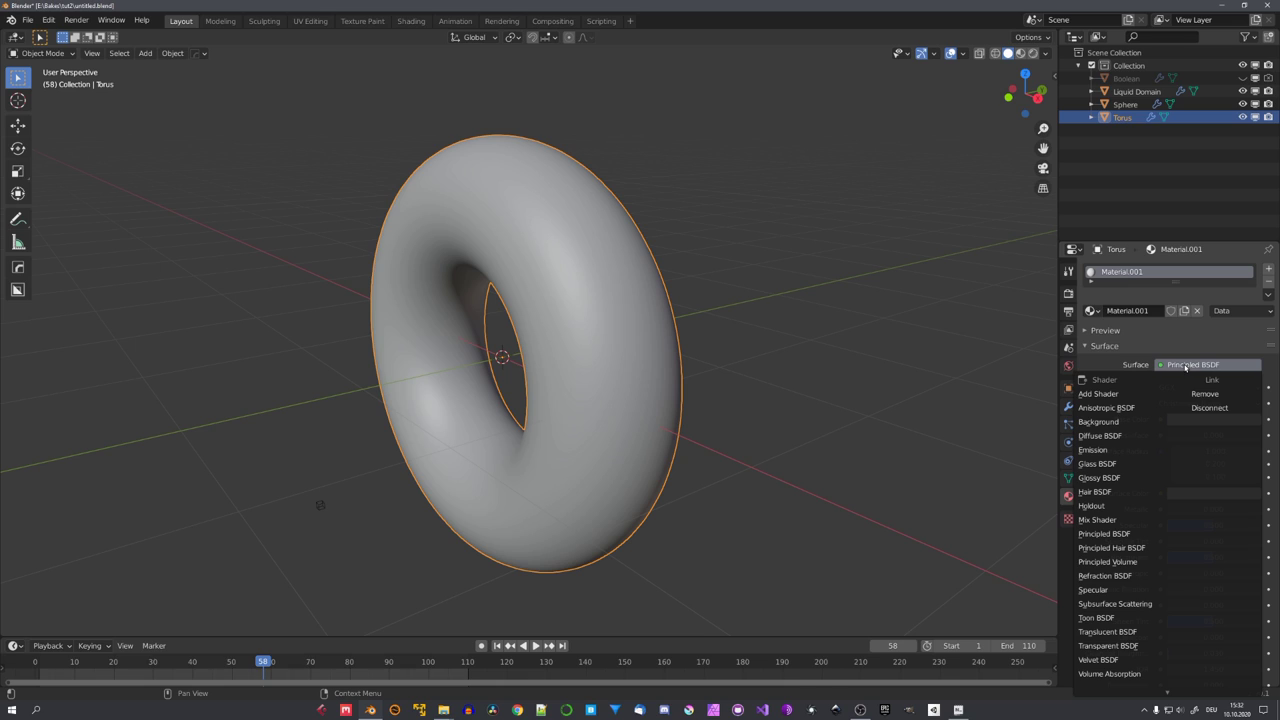
{"action": "left_click", "coordinate": [1117, 465]}
{"action": "left_click_drag", "start_coordinate": [1206, 421], "coordinate": [1169, 421]}
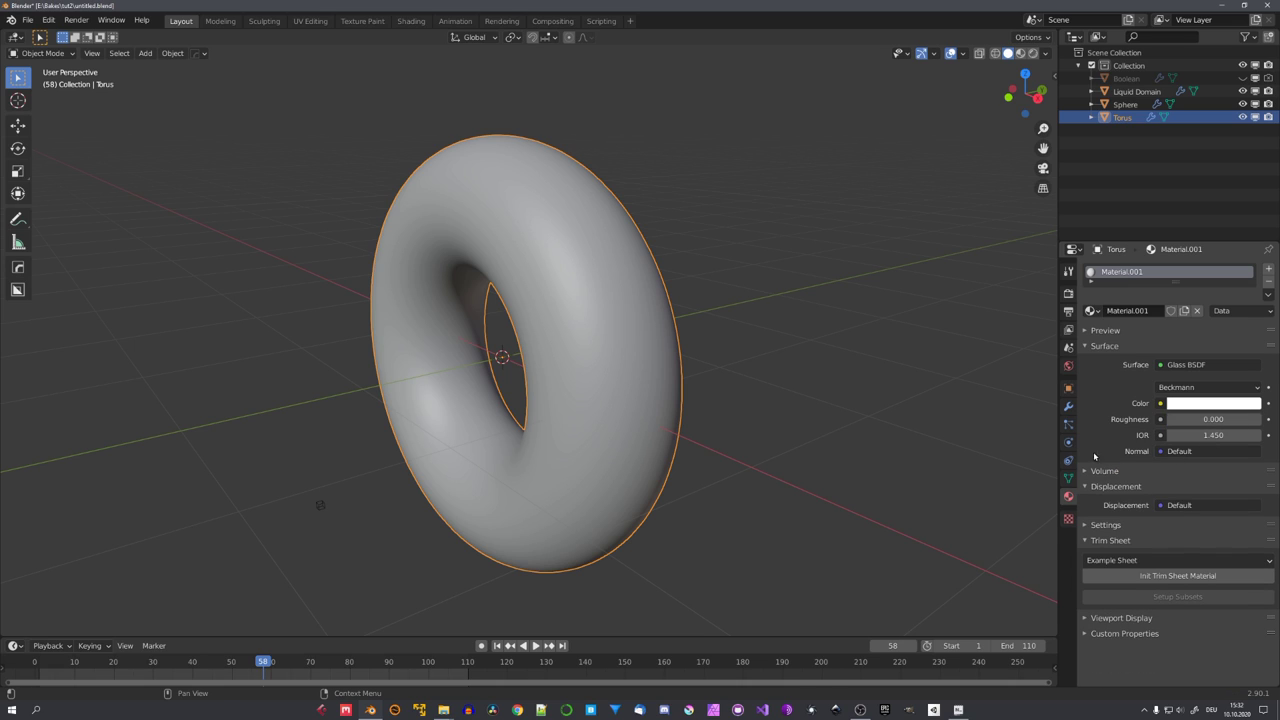
Preview the scene in rendered shading with Scene World lighting turned off
{"action": "middle_click_drag", "start_coordinate": [752, 403], "coordinate": [812, 371]}
{"action": "key", "text": "z"}
{"action": "key", "text": "alt+a"}
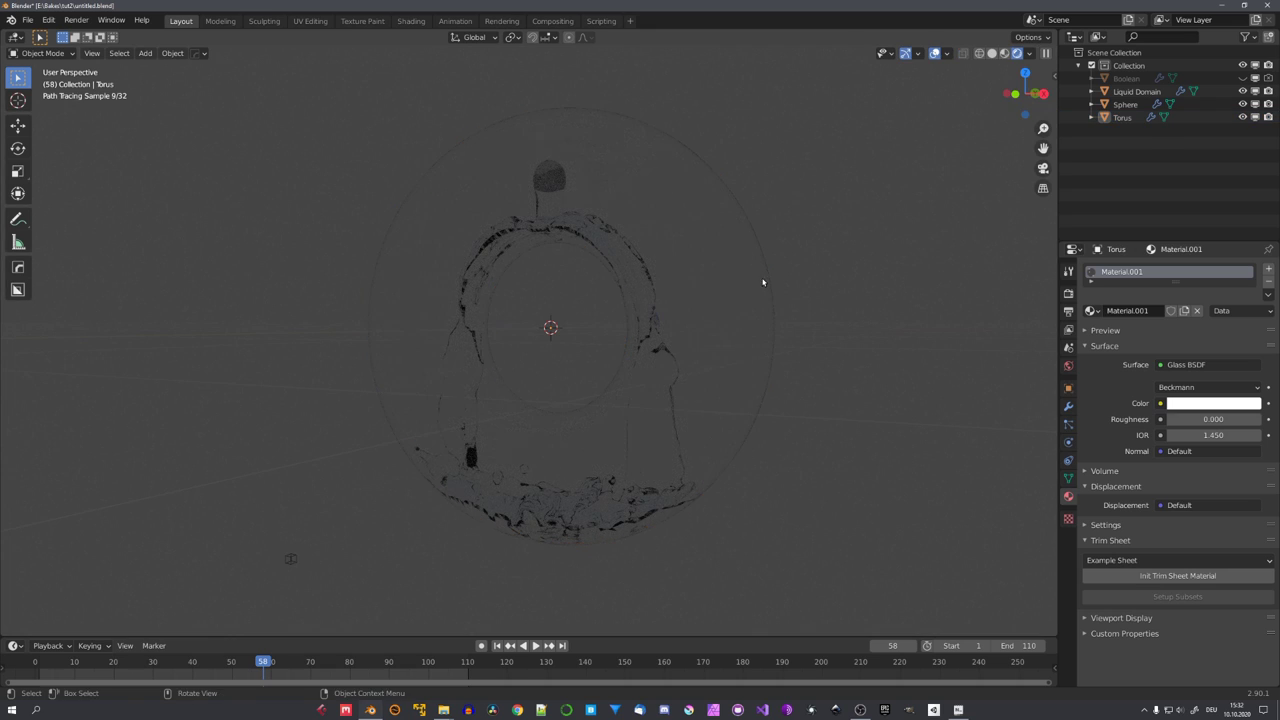
{"action": "middle_click_drag", "start_coordinate": [842, 208], "coordinate": [797, 246]}
{"action": "left_click", "coordinate": [1030, 53]}
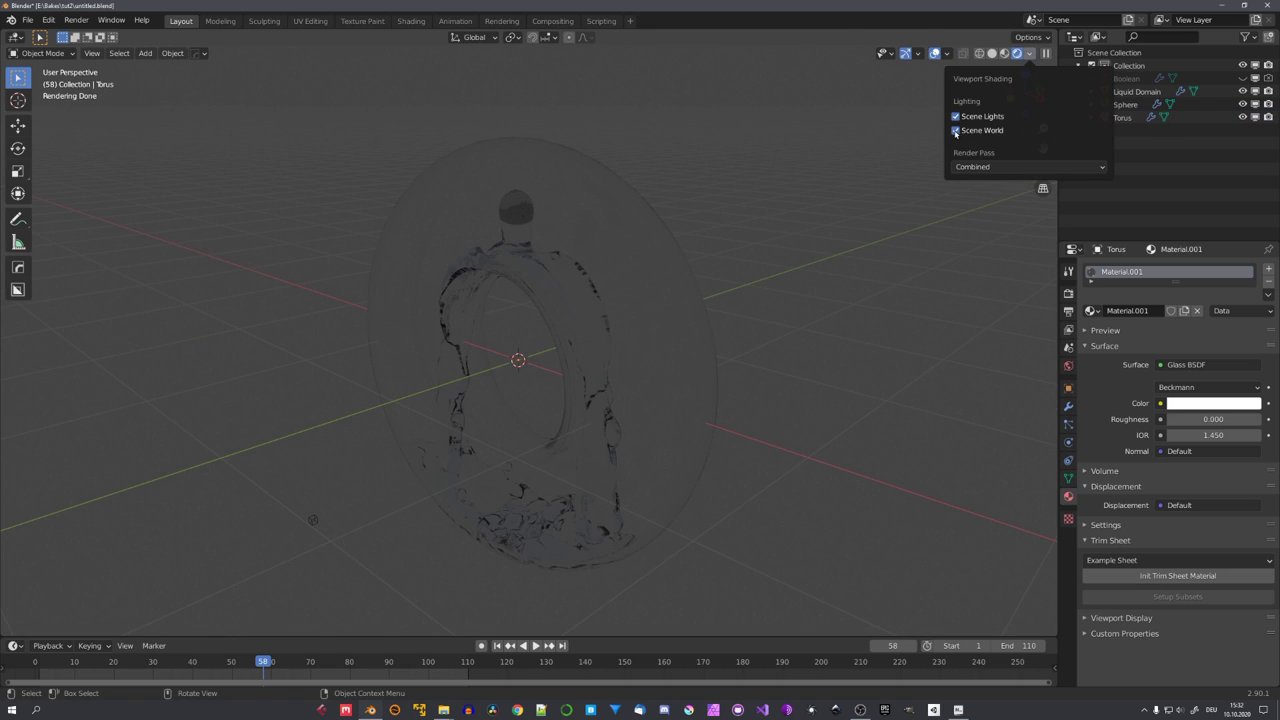
{"action": "left_click", "coordinate": [955, 132]}
{"action": "scroll", "coordinate": [677, 288], "scroll_direction": "down", "scroll_amount": 1}
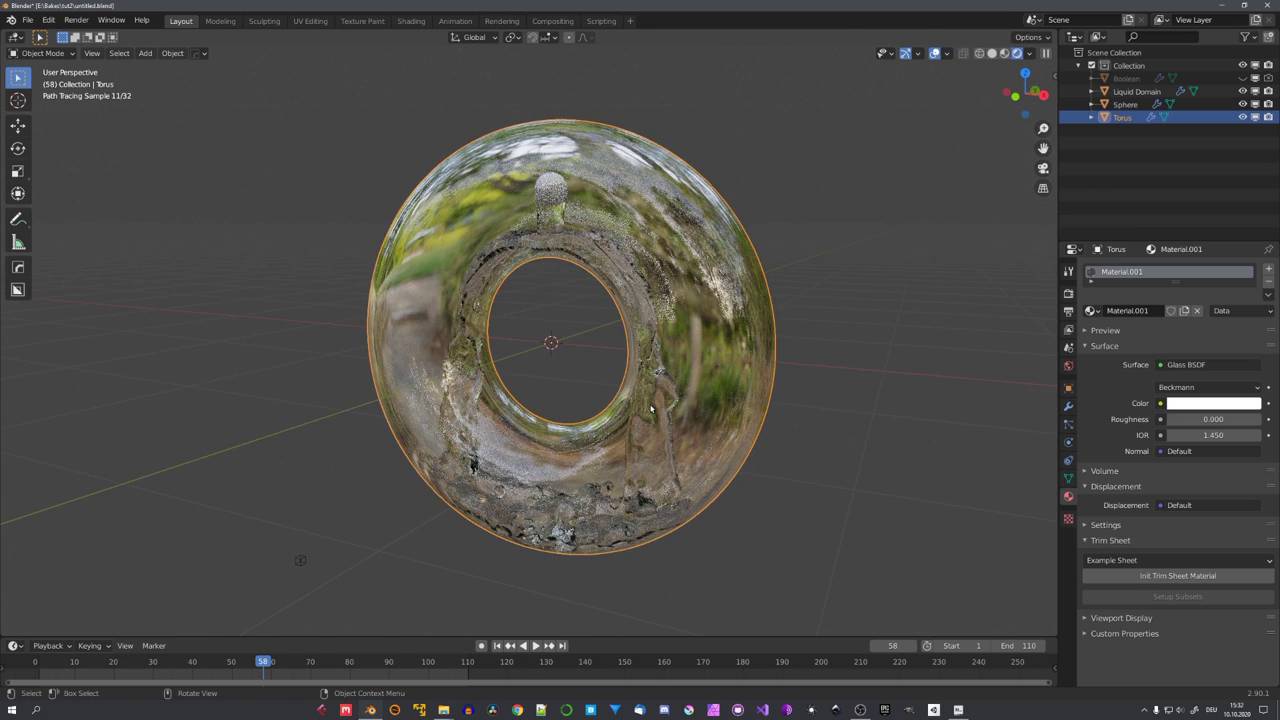
Select the Liquid Domain and show its material in a Shader Editor beside the 3D view
{"action": "key", "text": "alt+a"}
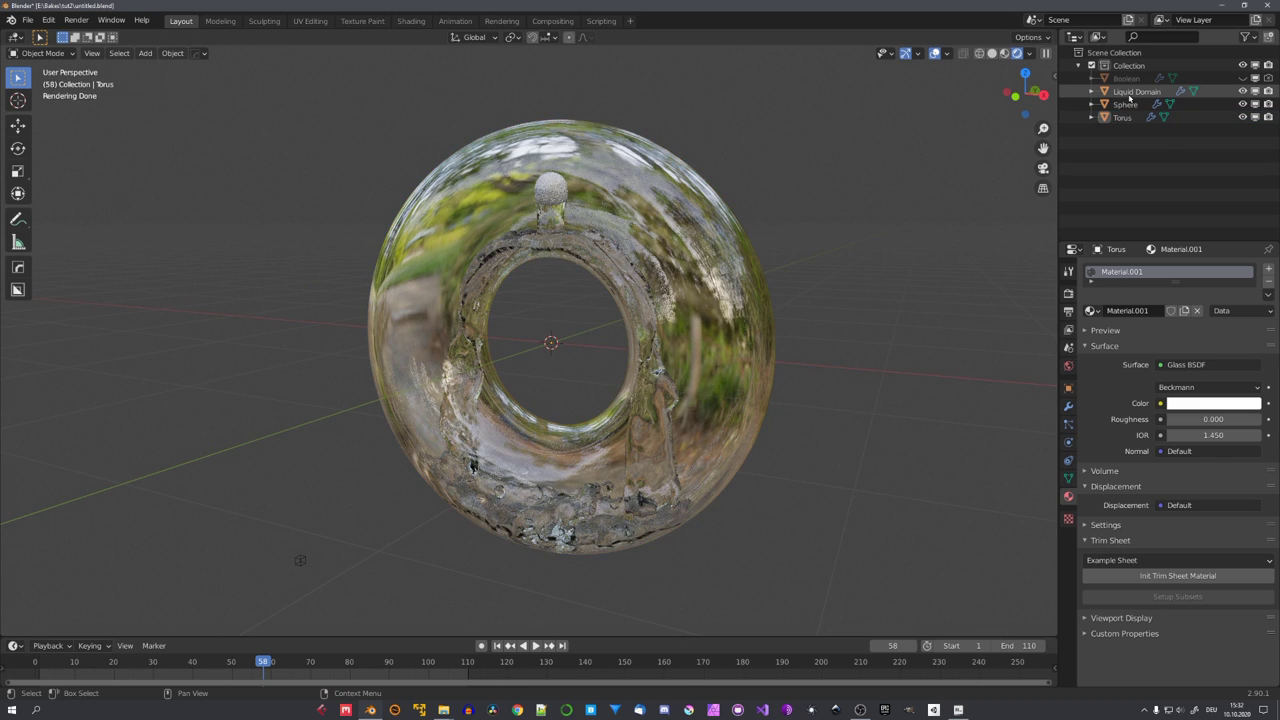
{"action": "left_click", "coordinate": [1130, 91]}
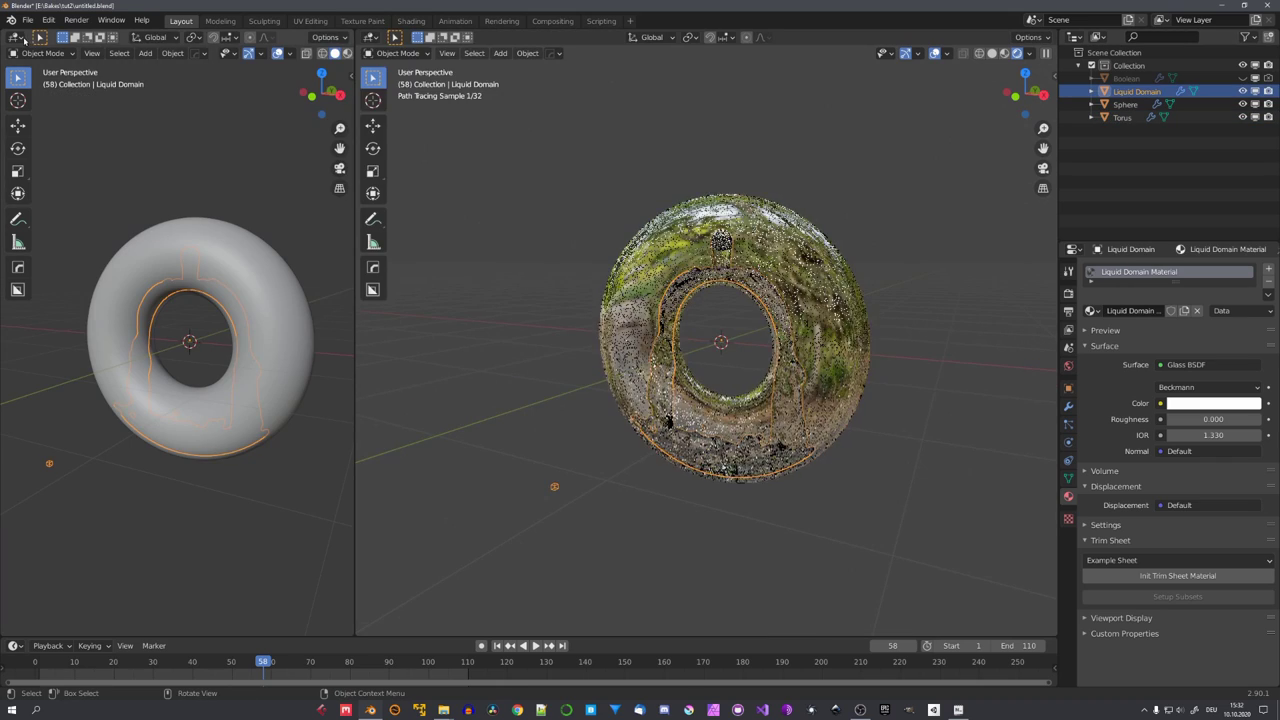
{"action": "left_click", "coordinate": [15, 37]}
{"action": "left_click", "coordinate": [61, 152]}
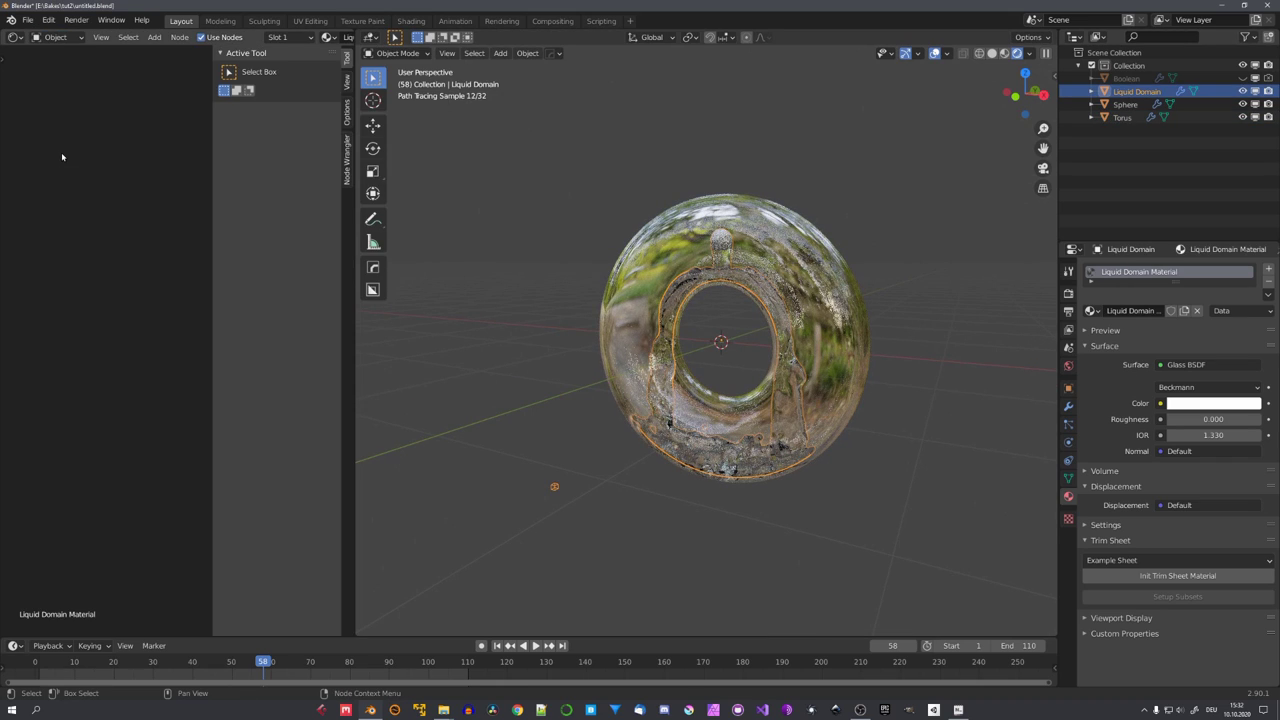
Disconnect and delete the Volume Absorption and Glass BSDF nodes of the liquid domain's material
{"action": "scroll", "coordinate": [187, 330], "scroll_direction": "up", "scroll_amount": 10}
{"action": "right_click_drag", "start_coordinate": [195, 298], "coordinate": [125, 450], "text": "ctrl"}
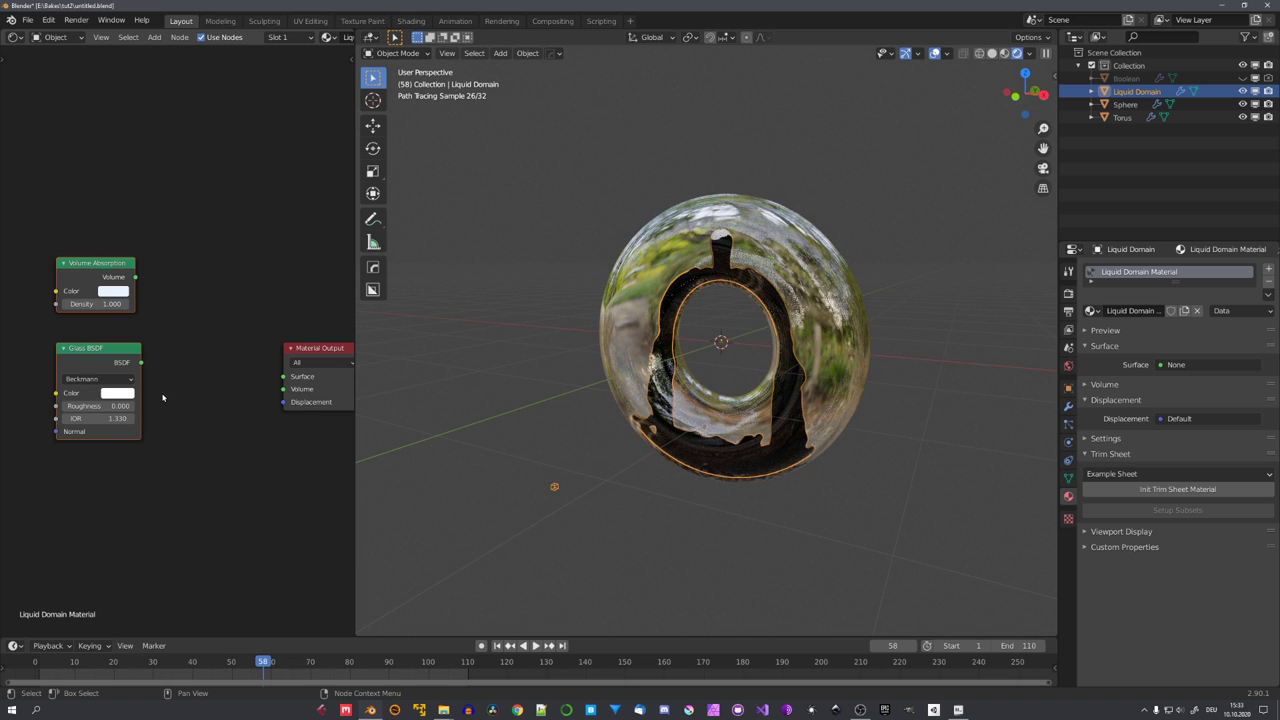
{"action": "key", "text": "x"}
{"action": "scroll", "coordinate": [194, 374], "scroll_direction": "up", "scroll_amount": 2}
Add a Principled BSDF node and connect its BSDF output to the Material Output's Surface input
{"action": "key", "text": "shift+a"}
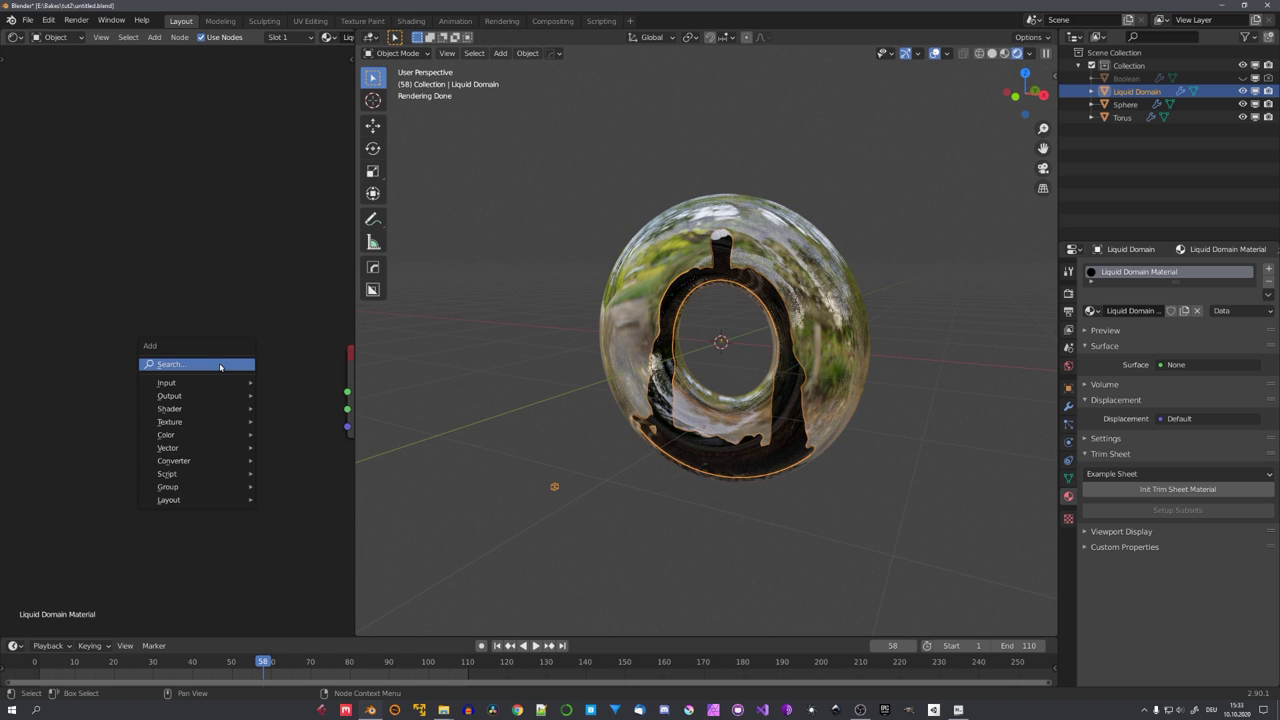
{"action": "left_click", "coordinate": [220, 364]}
{"action": "type", "text": "pr"}
{"action": "left_click", "coordinate": [251, 385]}
{"action": "left_click", "coordinate": [160, 314]}
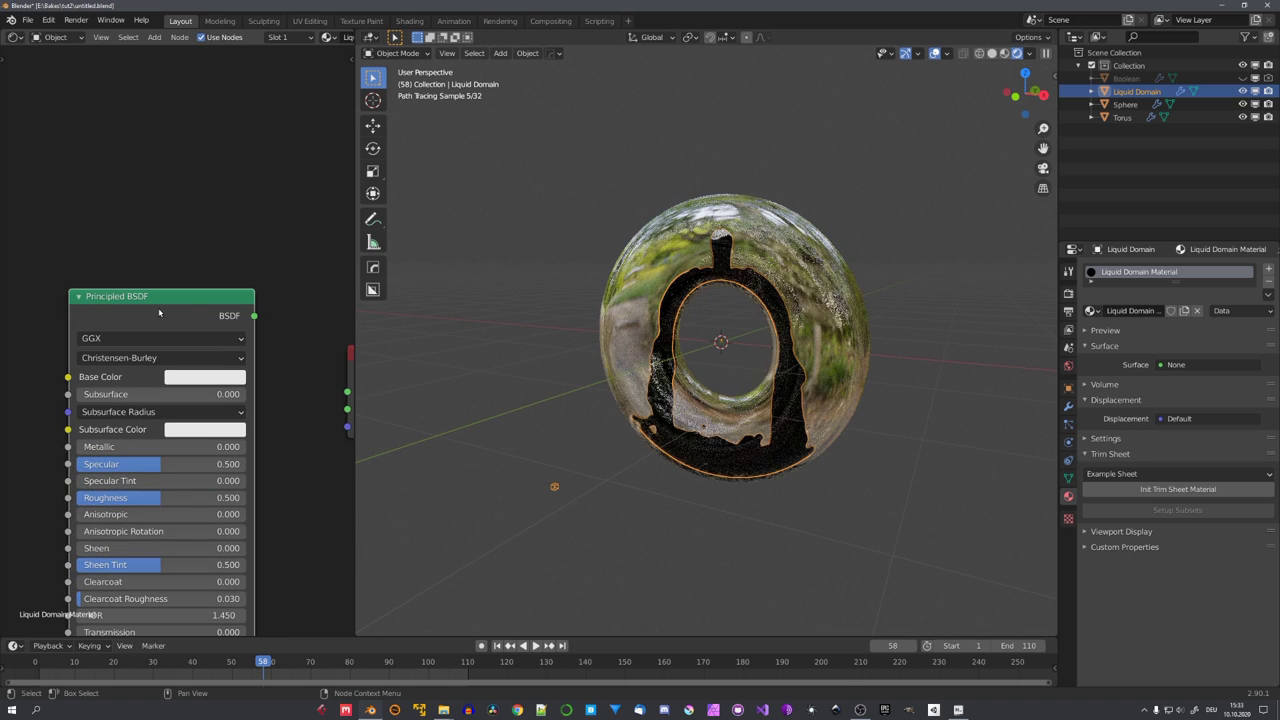
{"action": "left_click_drag", "start_coordinate": [254, 314], "coordinate": [347, 392]}
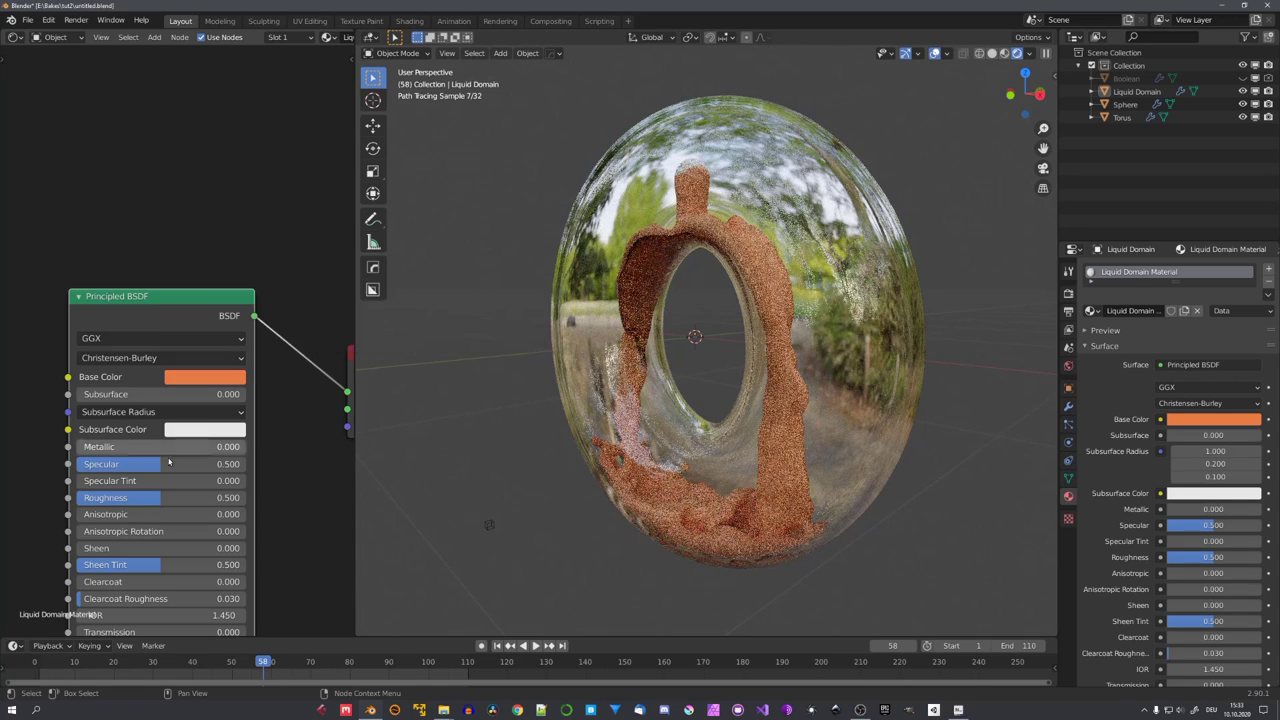
Set the liquid shader's Clearcoat to 1.000 and its Subsurface to 0.100
{"action": "middle_click_drag", "start_coordinate": [168, 572], "coordinate": [169, 526]}
{"action": "left_click_drag", "start_coordinate": [160, 537], "coordinate": [243, 539]}
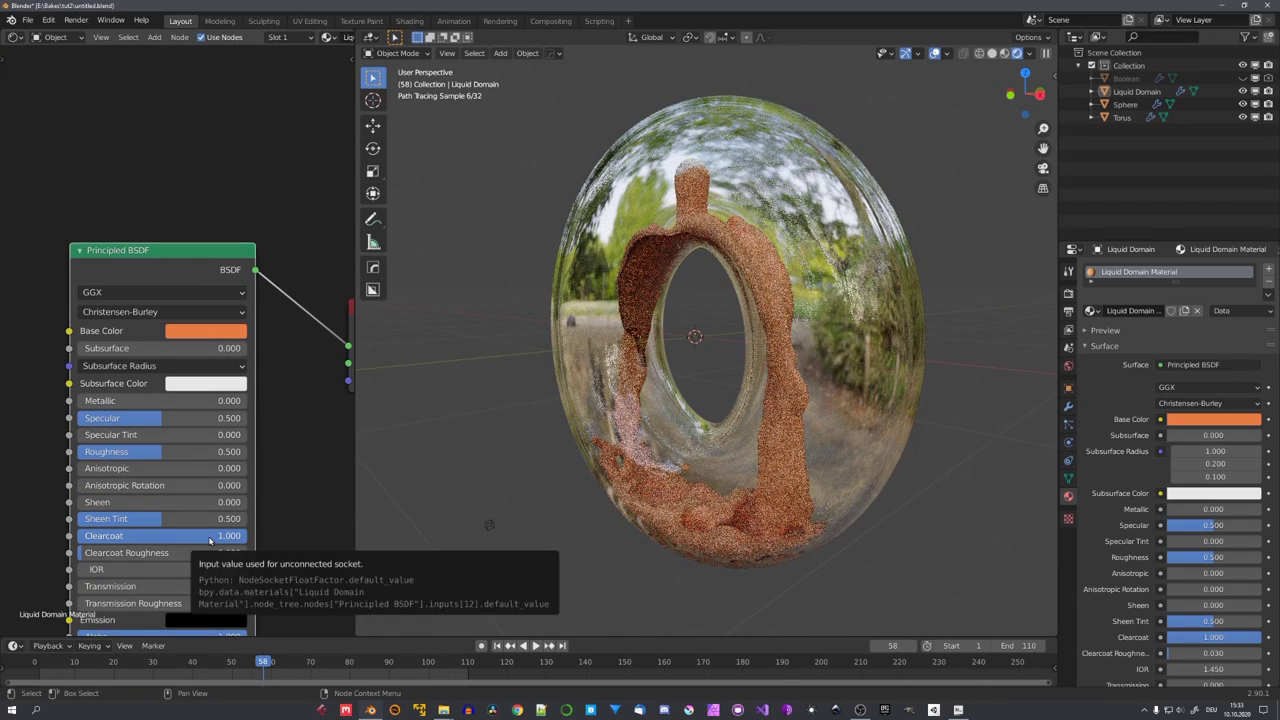
{"action": "left_click", "coordinate": [158, 348]}
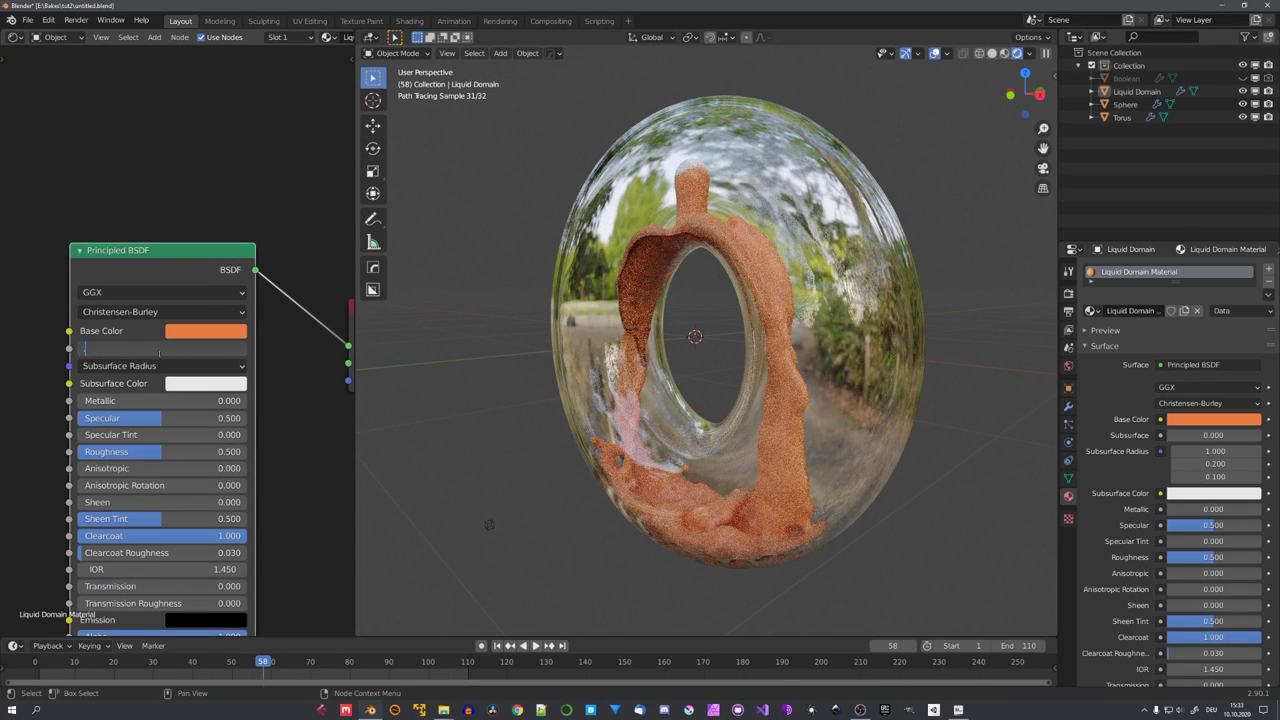
{"action": "type", "text": ".1"}
{"action": "key", "text": "Return"}
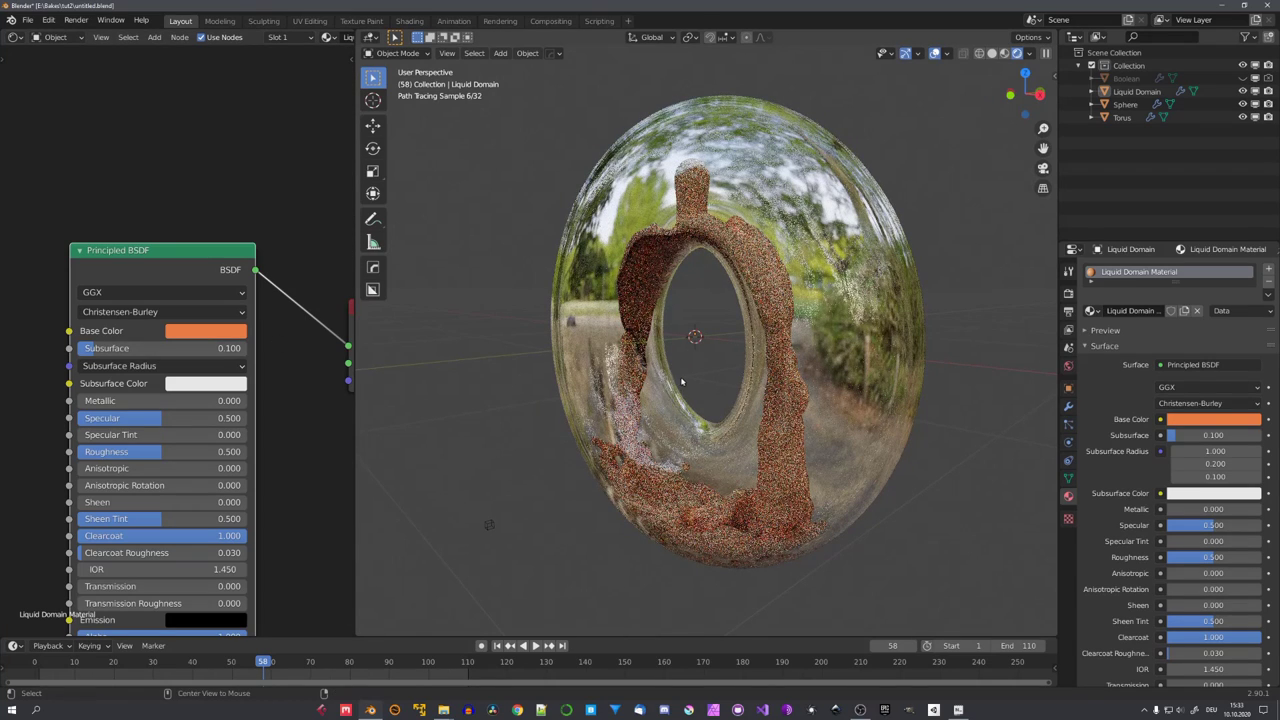
Turn off the viewport display of the torus's Solidify modifier and inspect how the rendered glass looks
{"action": "scroll", "coordinate": [682, 381], "scroll_direction": "down", "scroll_amount": 3}
{"action": "mouse_move", "coordinate": [682, 381]}
{"action": "middle_mouse_down"}
{"action": "mouse_move", "coordinate": [728, 408]}
{"action": "mouse_move", "coordinate": [691, 394]}
{"action": "middle_mouse_up"}
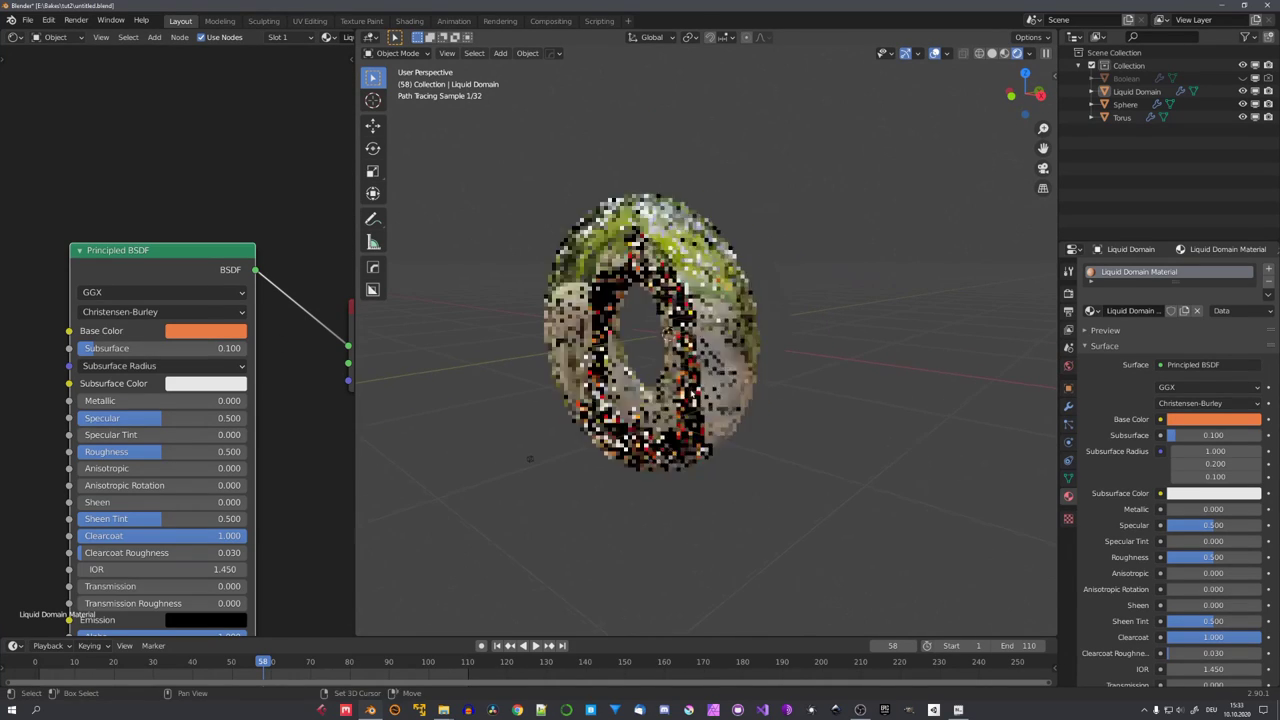
{"action": "left_click", "coordinate": [691, 394]}
{"action": "left_click", "coordinate": [1070, 409]}
{"action": "left_click", "coordinate": [1089, 310]}
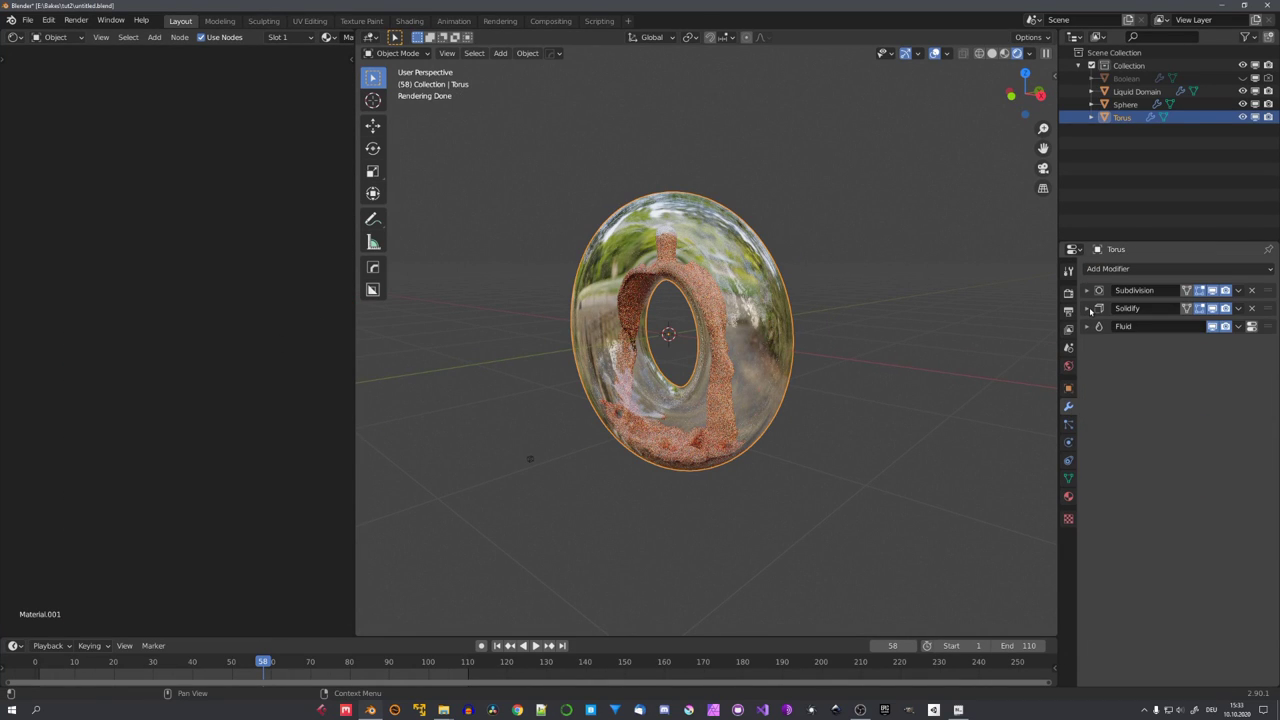
{"action": "middle_click_drag", "start_coordinate": [888, 361], "coordinate": [911, 371]}
{"action": "left_click", "coordinate": [943, 378]}
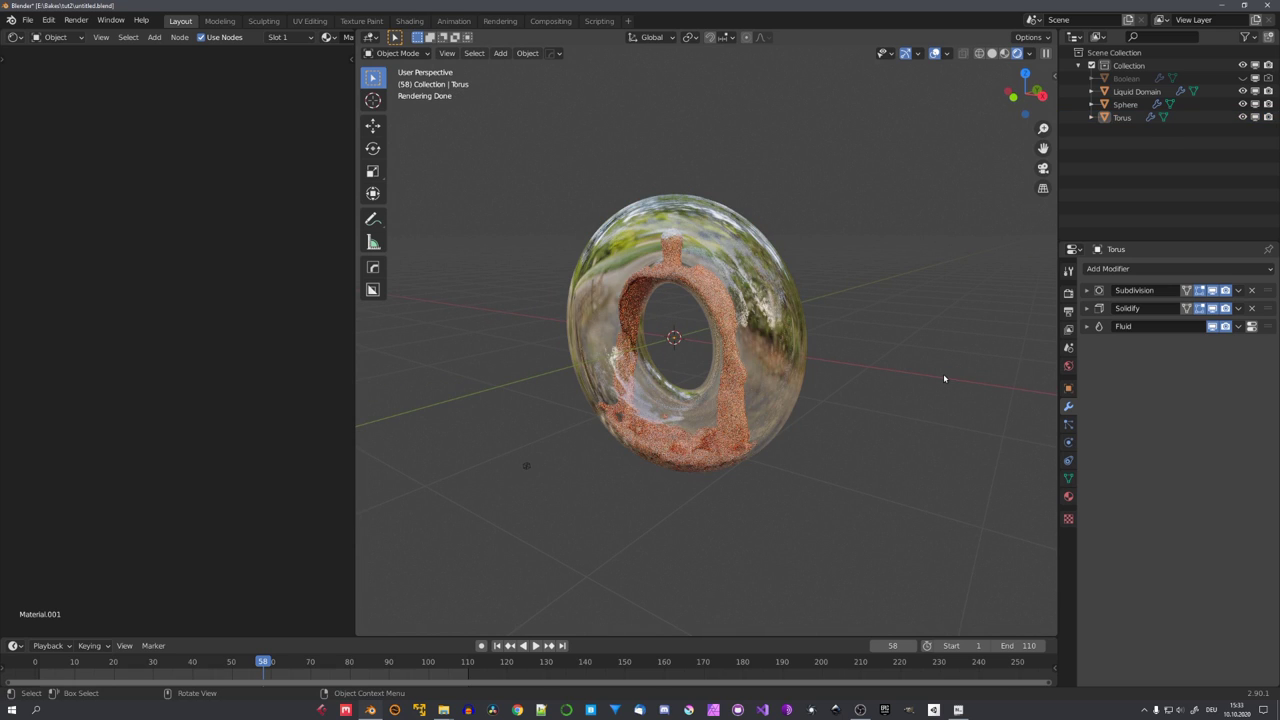
{"action": "left_click", "coordinate": [1212, 308]}
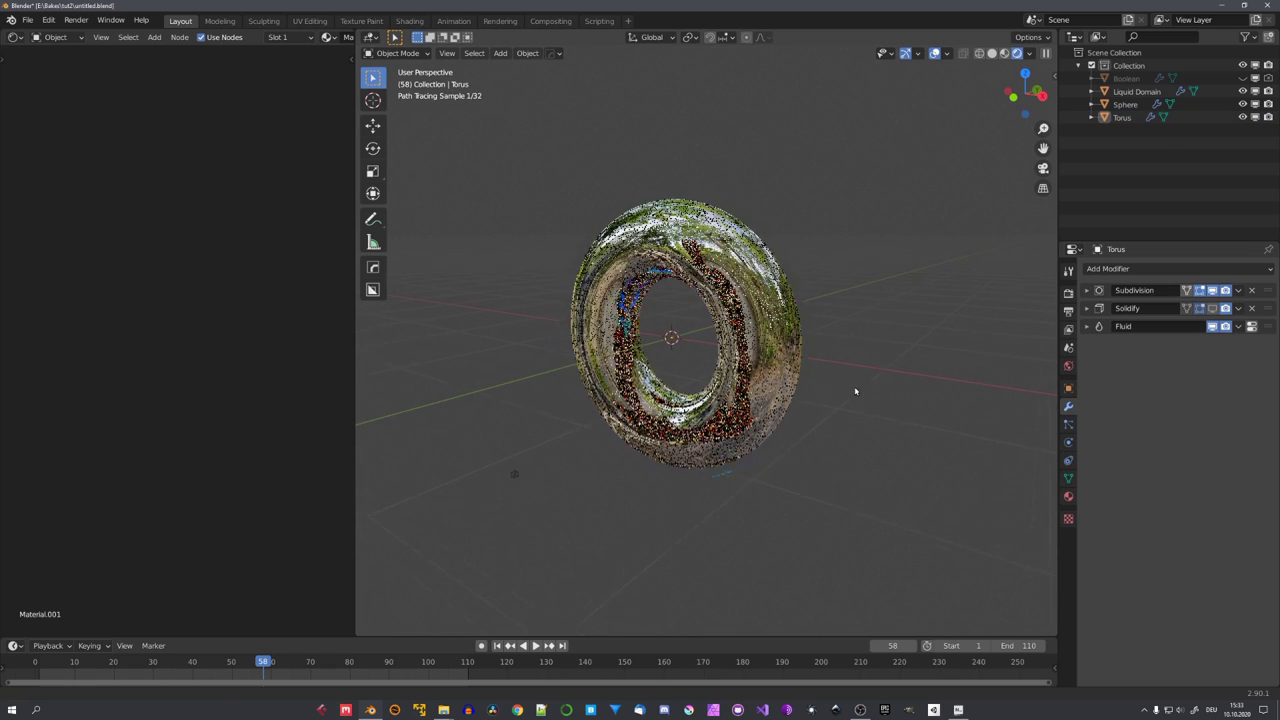
{"action": "mouse_move", "coordinate": [855, 391]}
{"action": "middle_mouse_down"}
{"action": "mouse_move", "coordinate": [789, 419]}
{"action": "mouse_move", "coordinate": [700, 395]}
{"action": "mouse_move", "coordinate": [829, 397]}
{"action": "middle_mouse_up"}
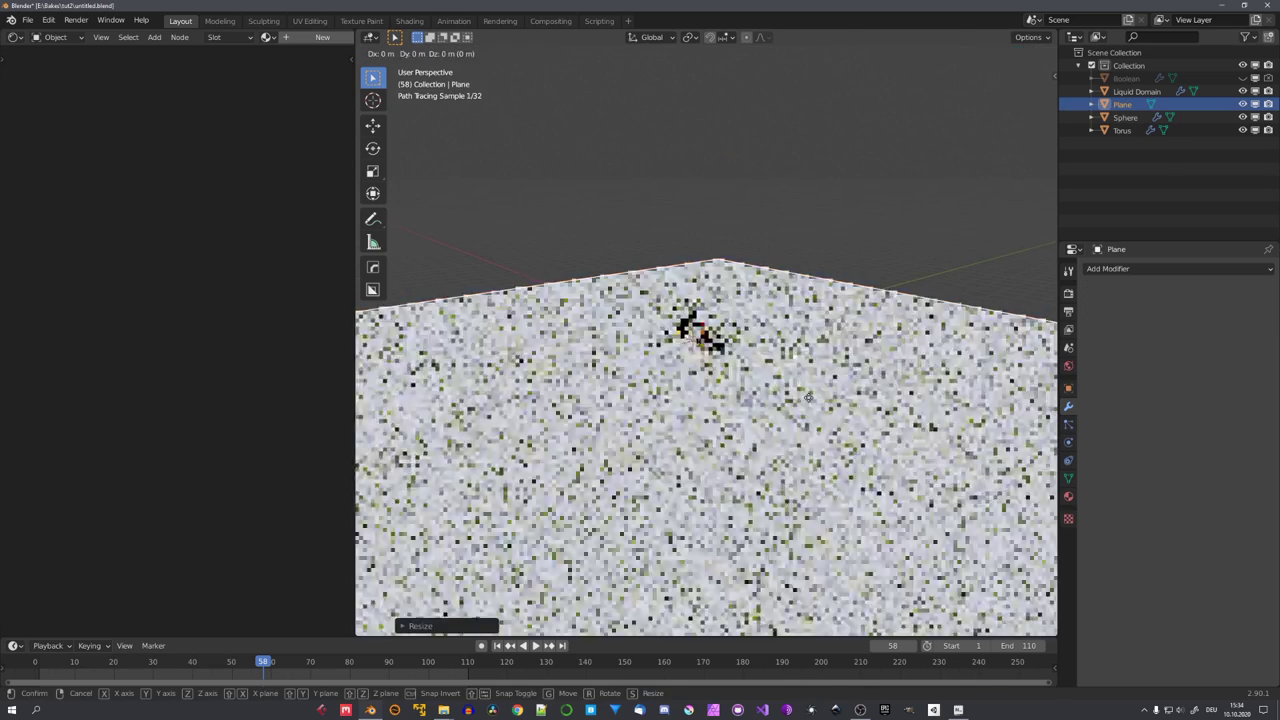
Show the finished scene's camera view in rendered shading with gizmos and overlays hidden
{"action": "mouse_move", "coordinate": [740, 400]}
{"action": "middle_mouse_down"}
{"action": "mouse_move", "coordinate": [762, 424]}
{"action": "mouse_move", "coordinate": [734, 420]}
{"action": "mouse_move", "coordinate": [746, 448]}
{"action": "mouse_move", "coordinate": [716, 389]}
{"action": "middle_mouse_up"}
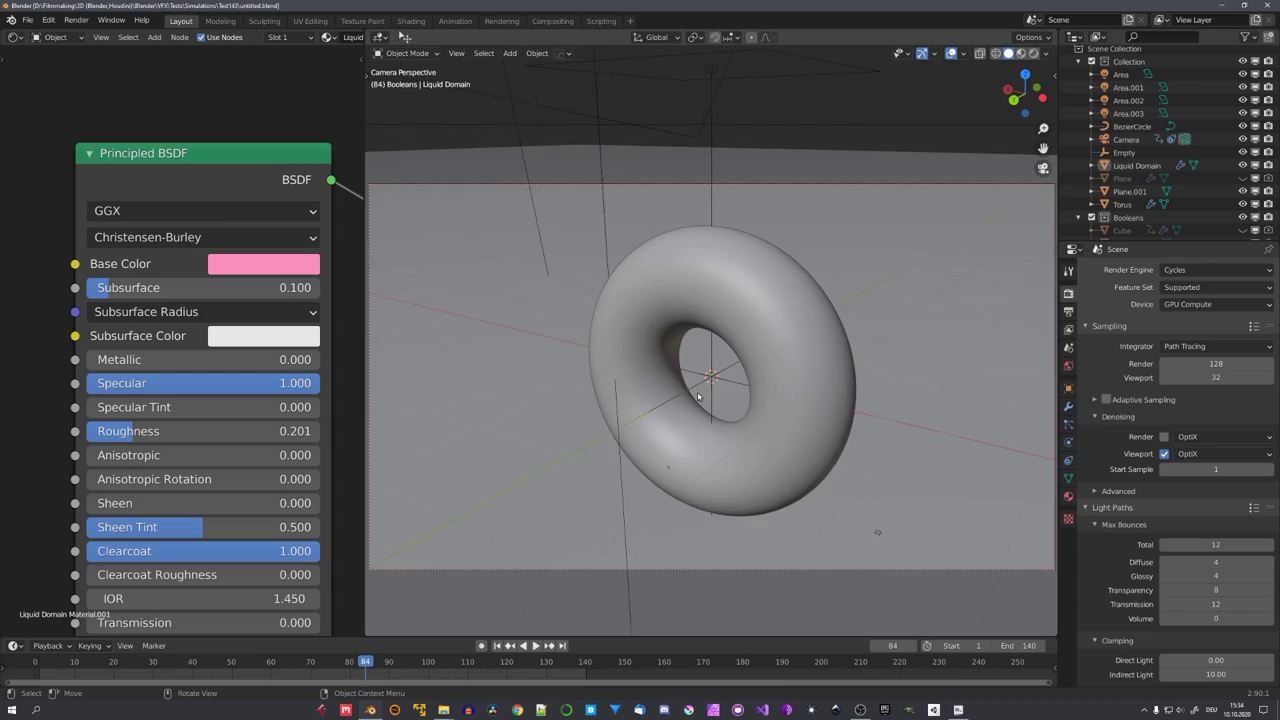
{"action": "key", "text": "z"}
{"action": "left_click", "coordinate": [686, 331]}
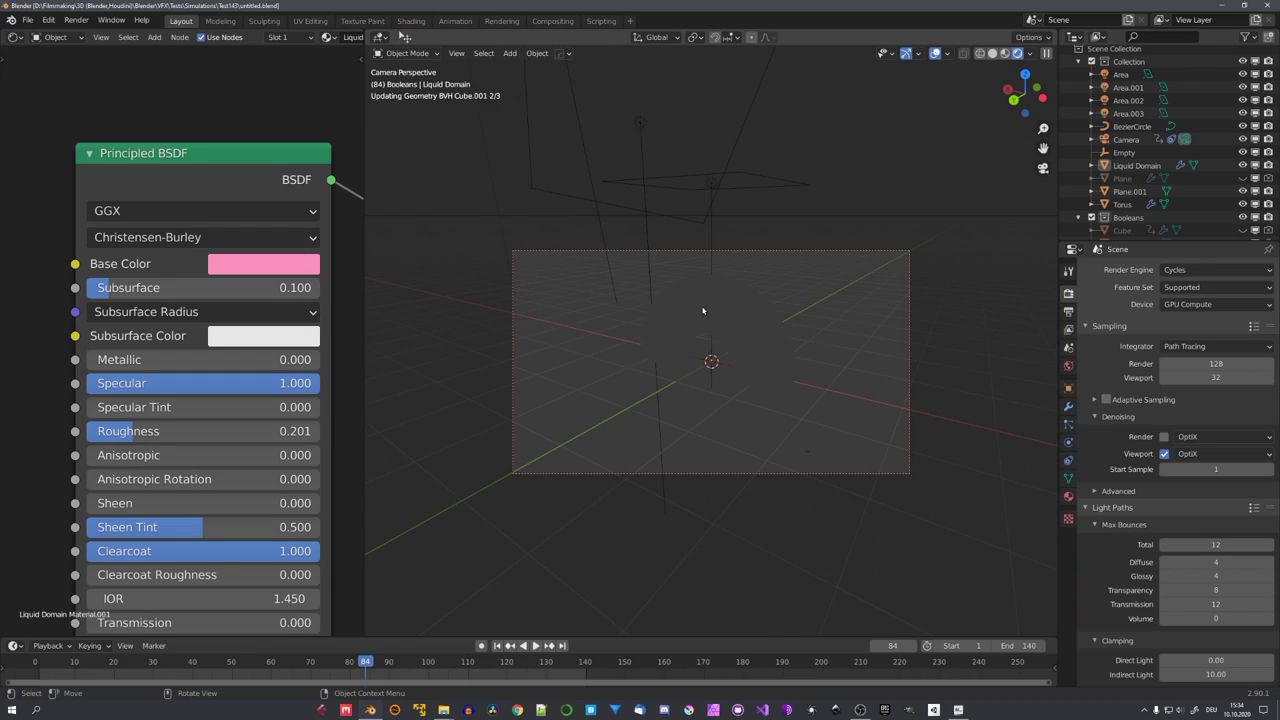
{"action": "left_click", "coordinate": [907, 55]}
{"action": "left_click", "coordinate": [935, 55]}
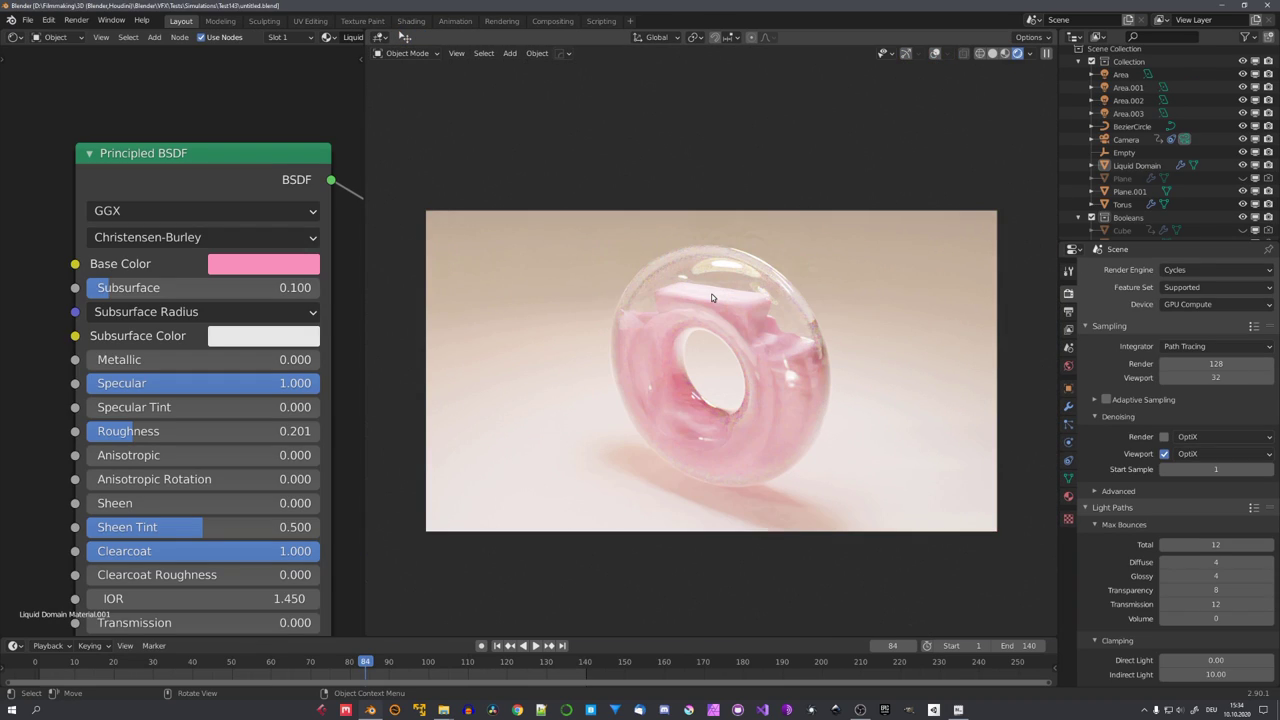